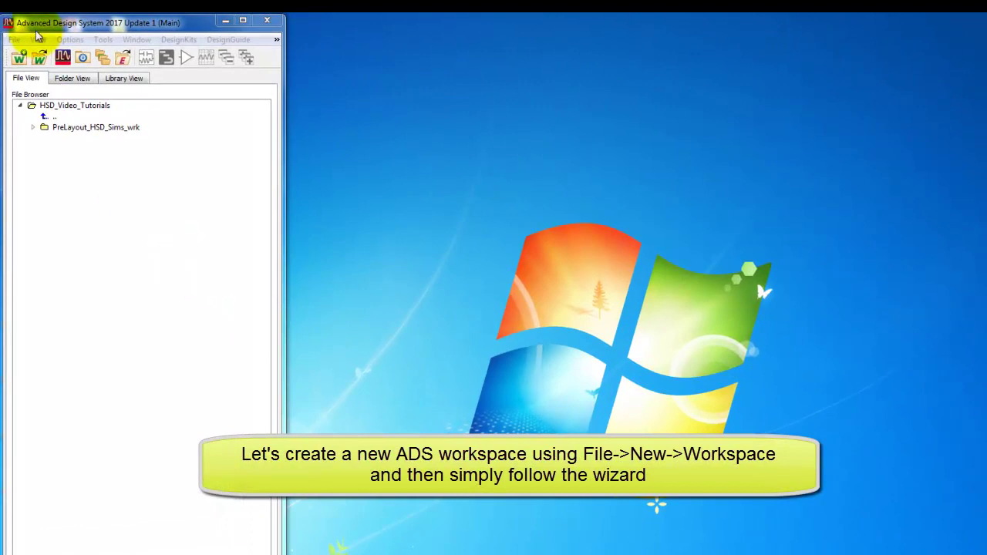
Start a new workspace named BRD_Import_Demo with 'Set up layout technology immediately' unchecked
click(15, 40)
mouse_move(32, 55)
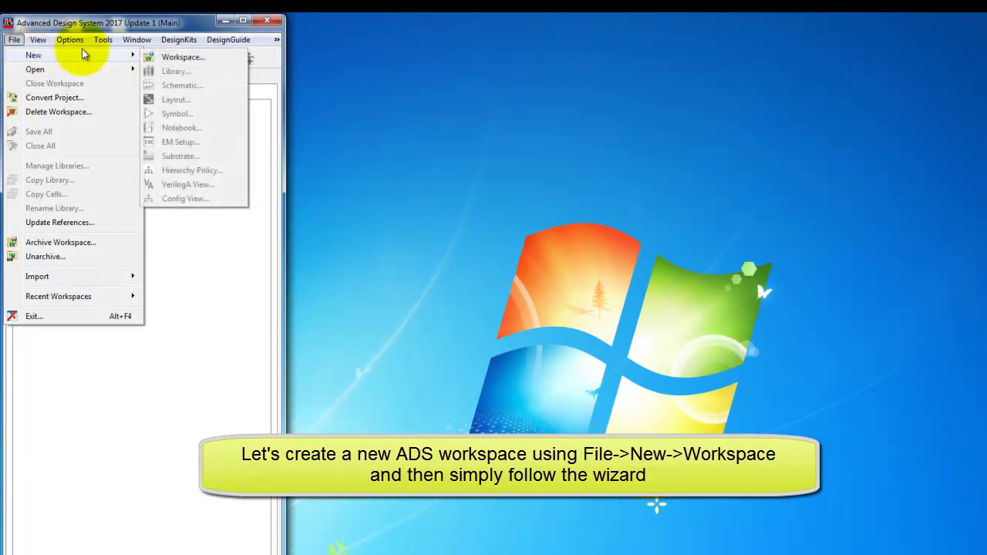
click(168, 57)
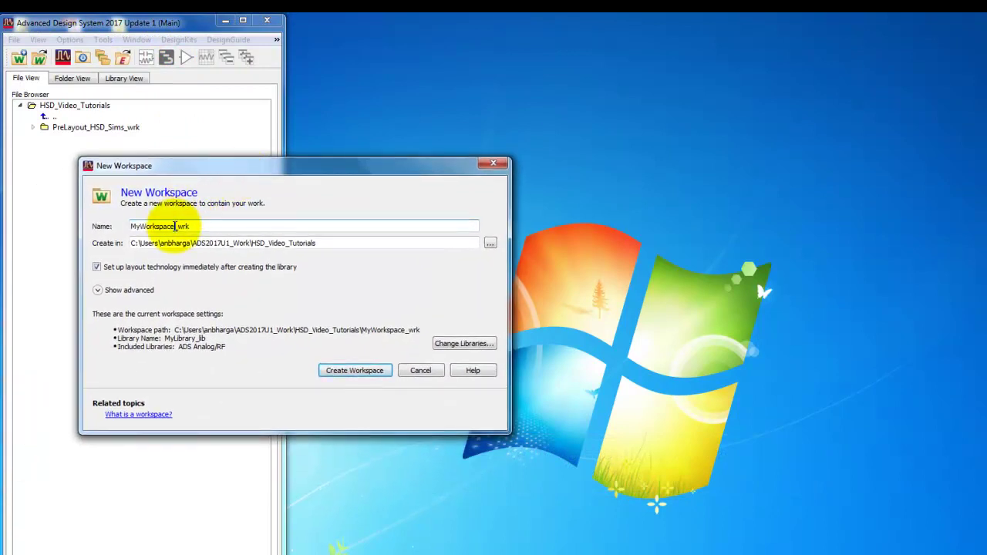
drag(176, 226, 125, 227)
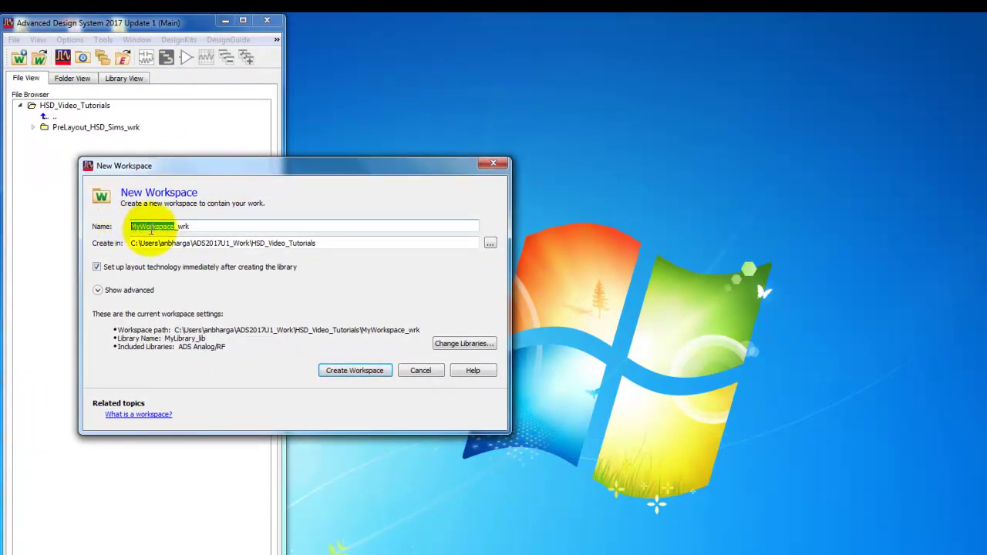
text(BRD)
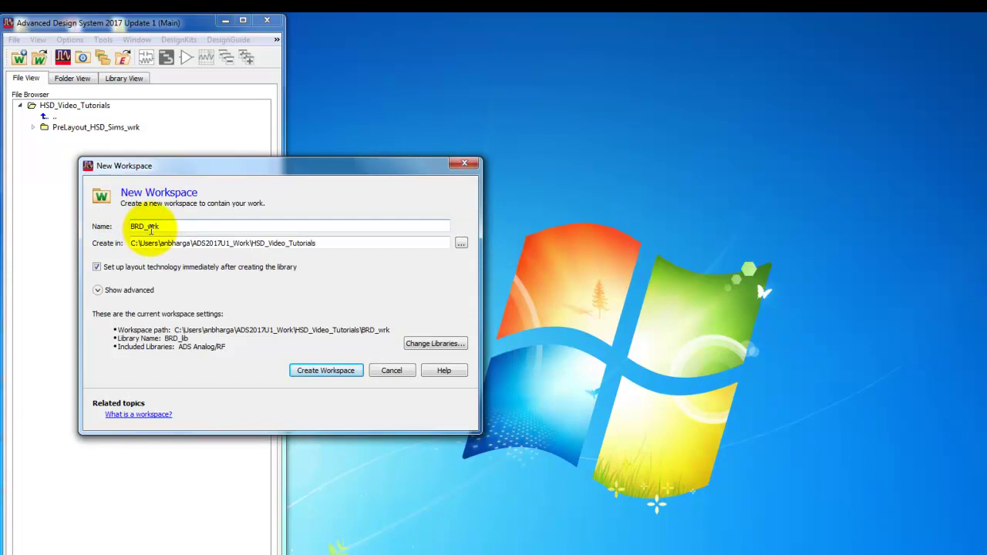
text(_Import)
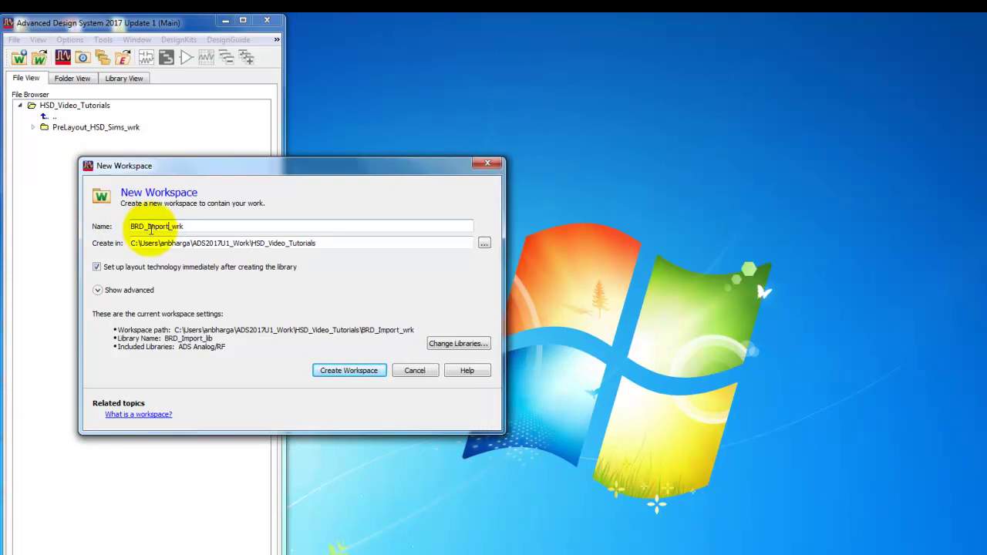
text(_Demo)
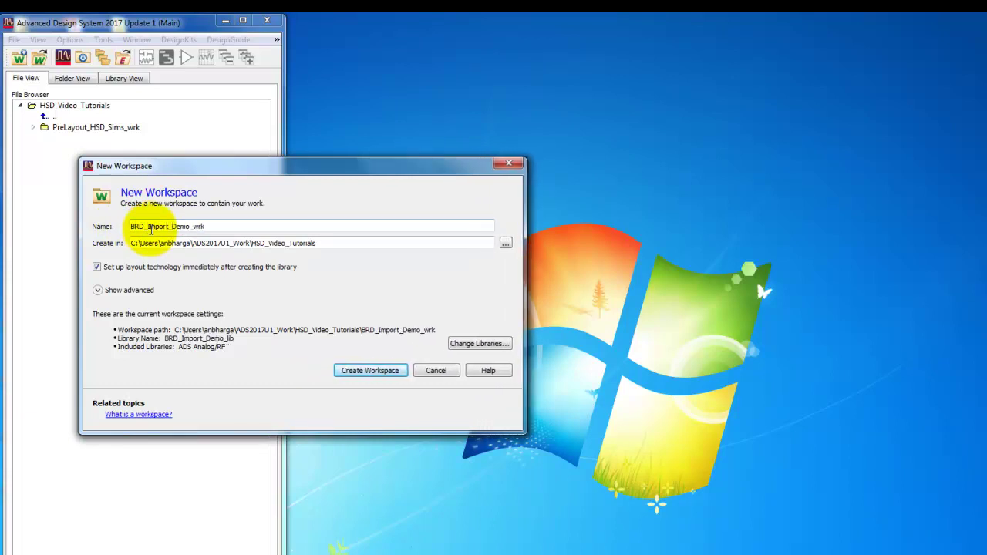
click(96, 268)
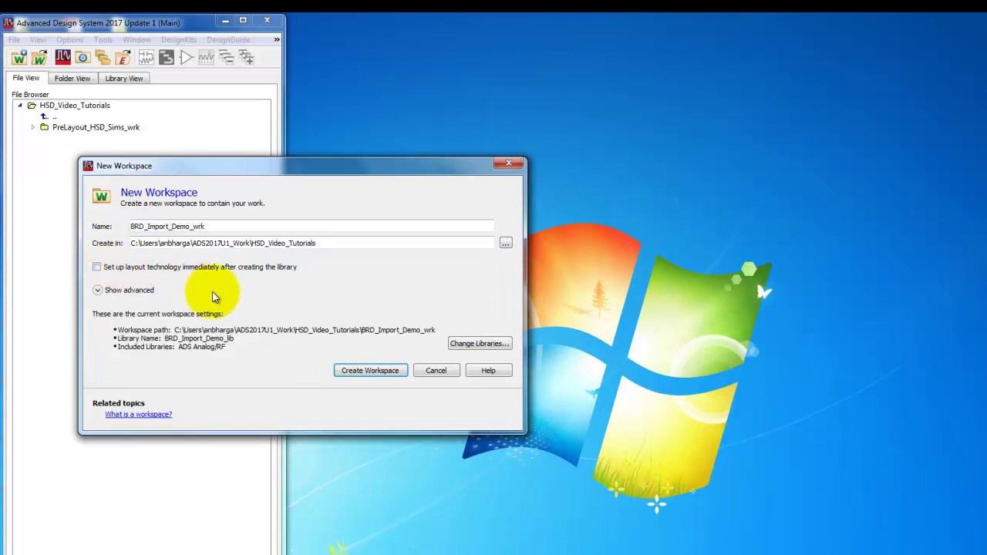
Create BRD_Import_Demo_wrk and choose Desktop's panda-es-b-allegro.brd as the Allegro BRD import source
click(368, 373)
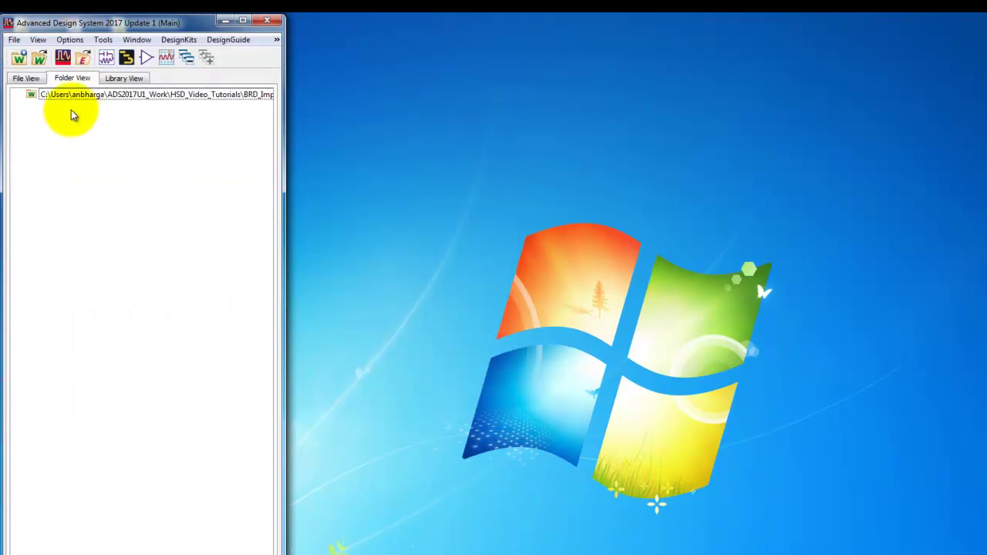
click(13, 41)
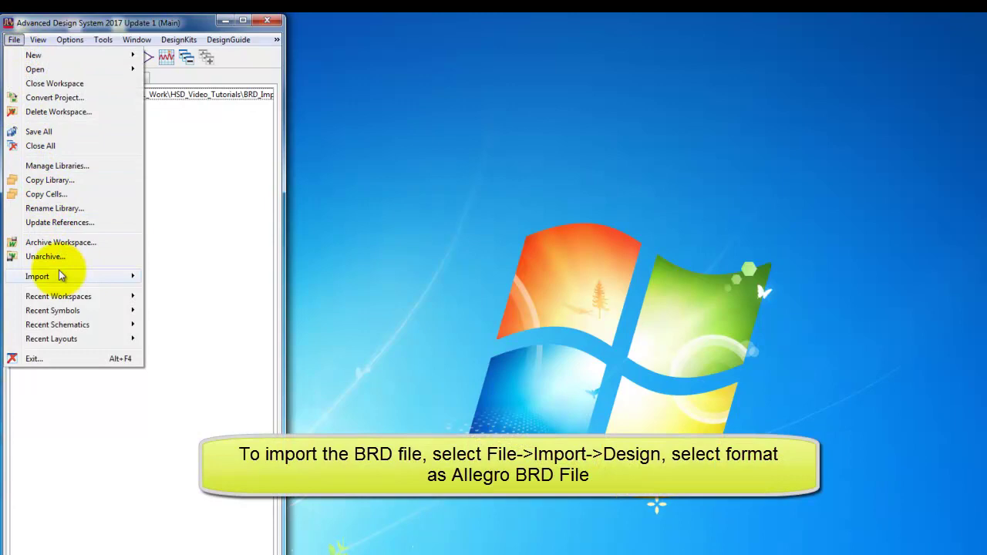
mouse_move(65, 276)
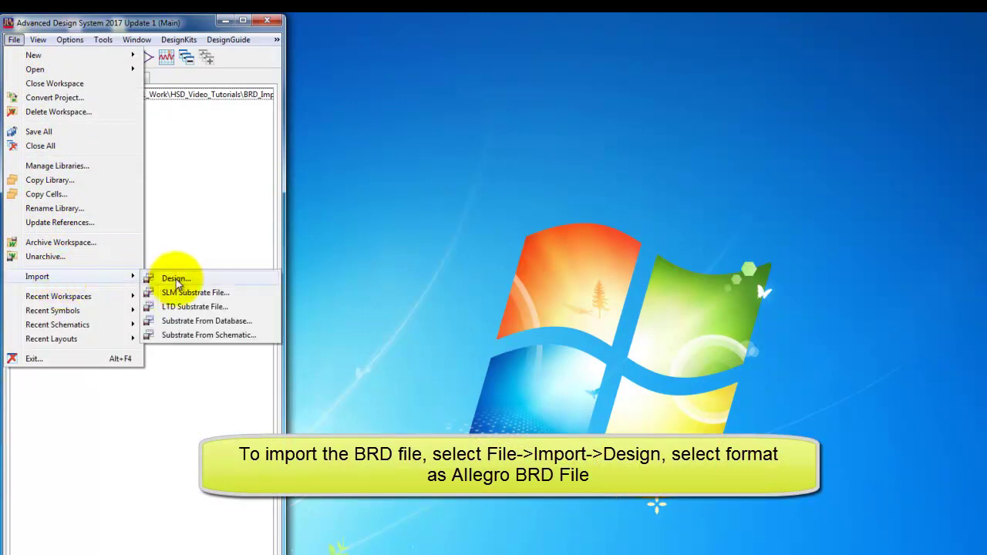
click(182, 282)
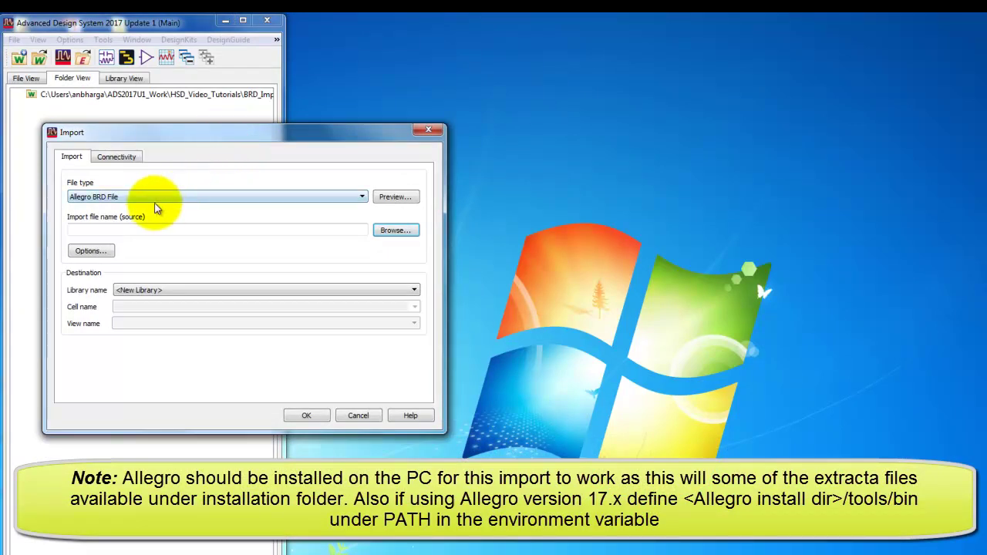
click(390, 232)
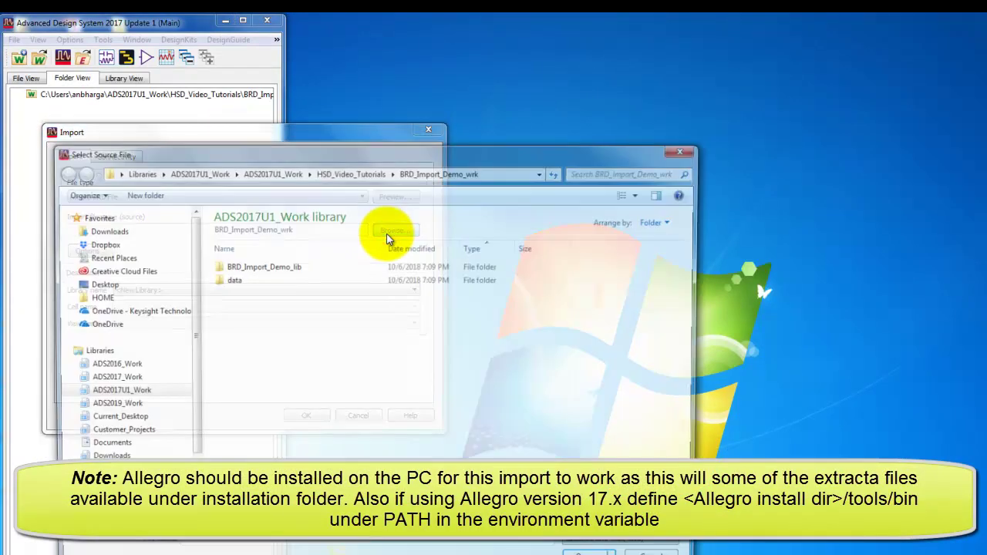
click(114, 292)
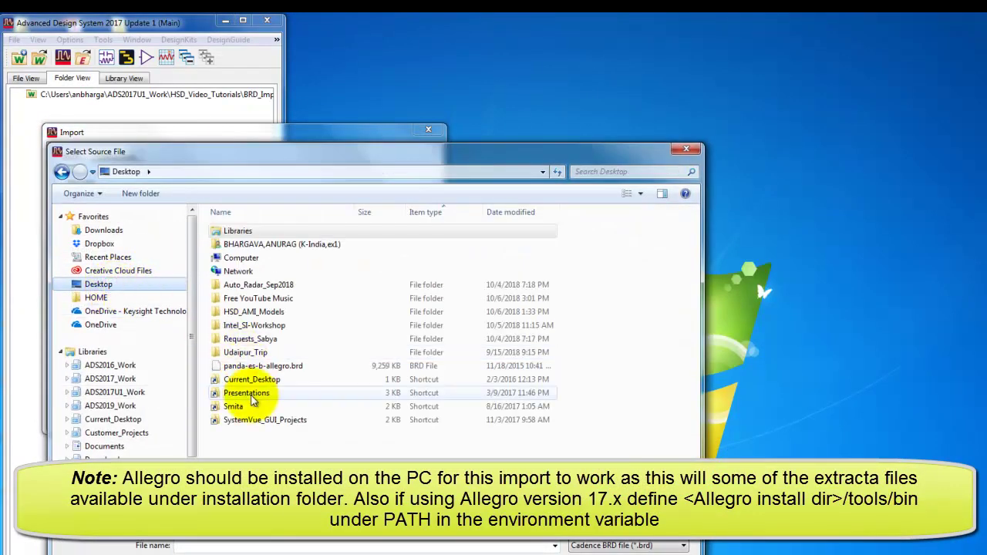
click(246, 367)
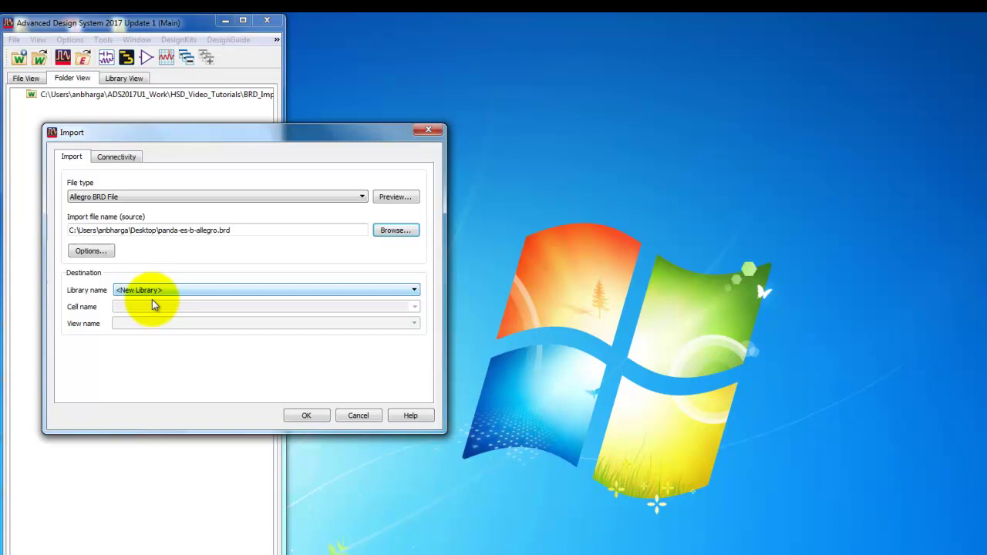
Run the BRD import and dismiss the import status message
click(301, 416)
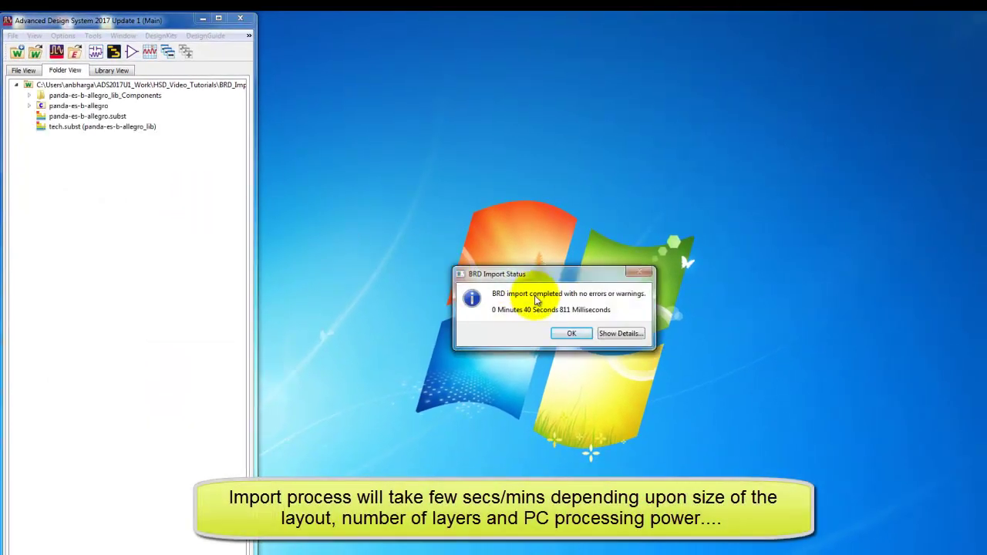
drag(542, 278, 509, 245)
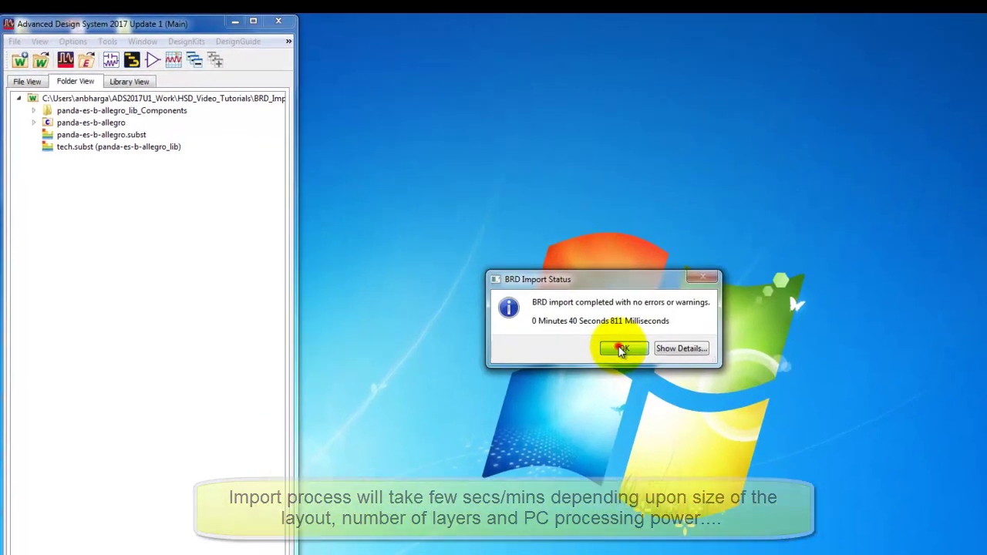
click(537, 302)
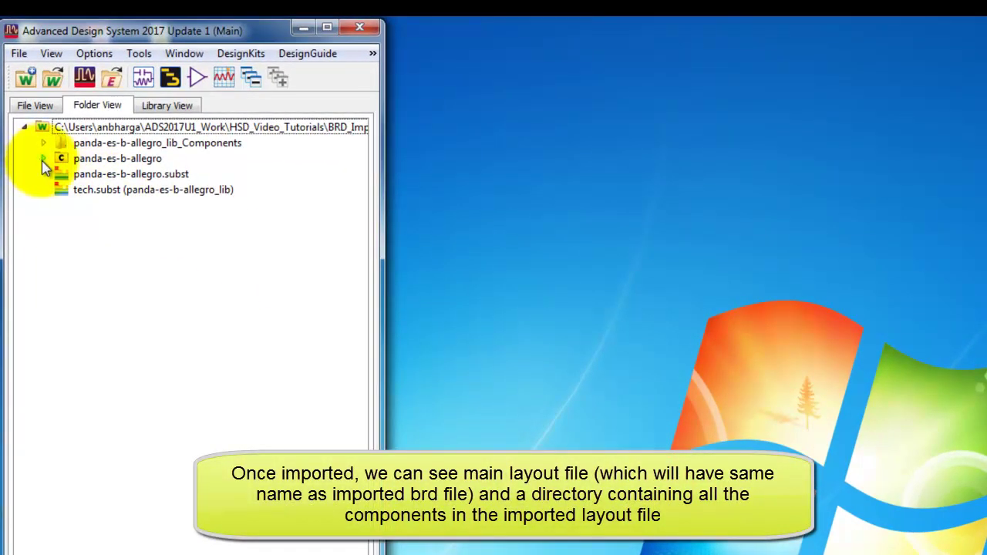
Expand panda-es-b-allegro in Folder View and toggle its _Components folder open and closed
click(43, 159)
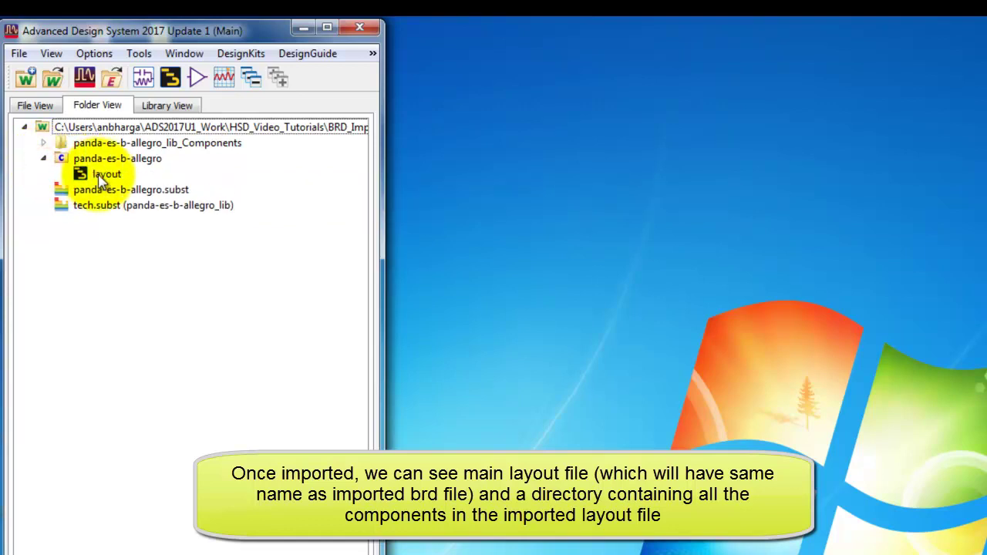
click(44, 144)
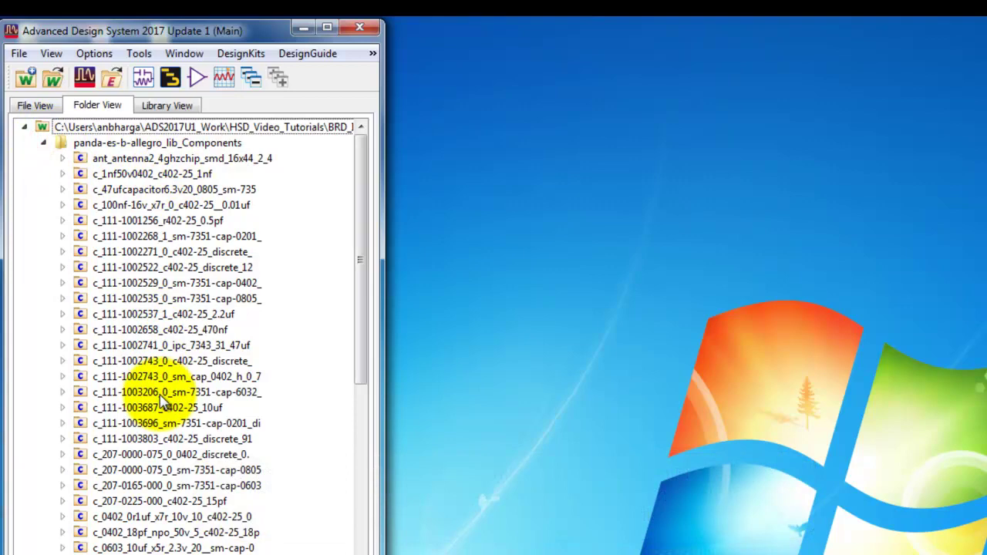
click(43, 143)
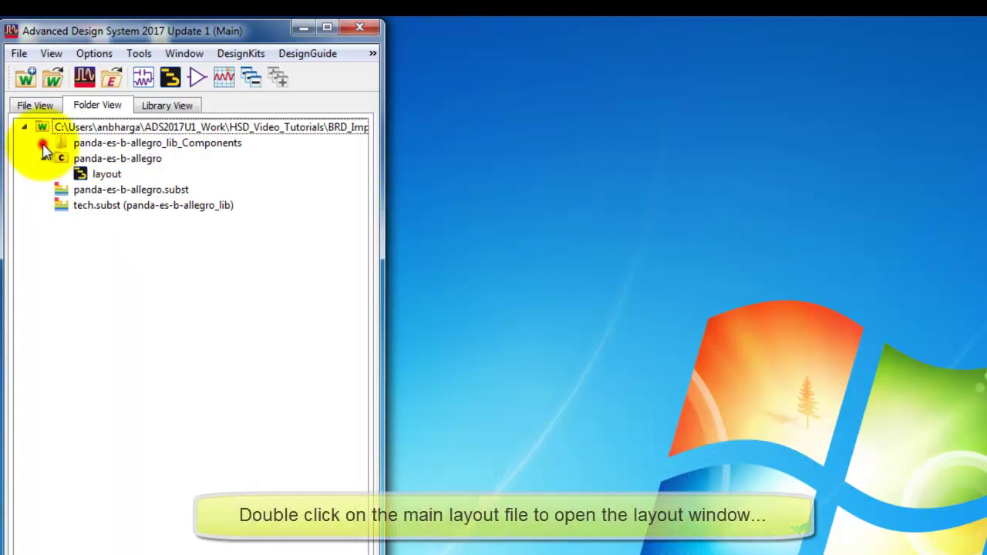
Open the layout's substrate stackup and inspect the FR-4 dielectrics and ETCH__LY3-GND conductor
double_click(94, 176)
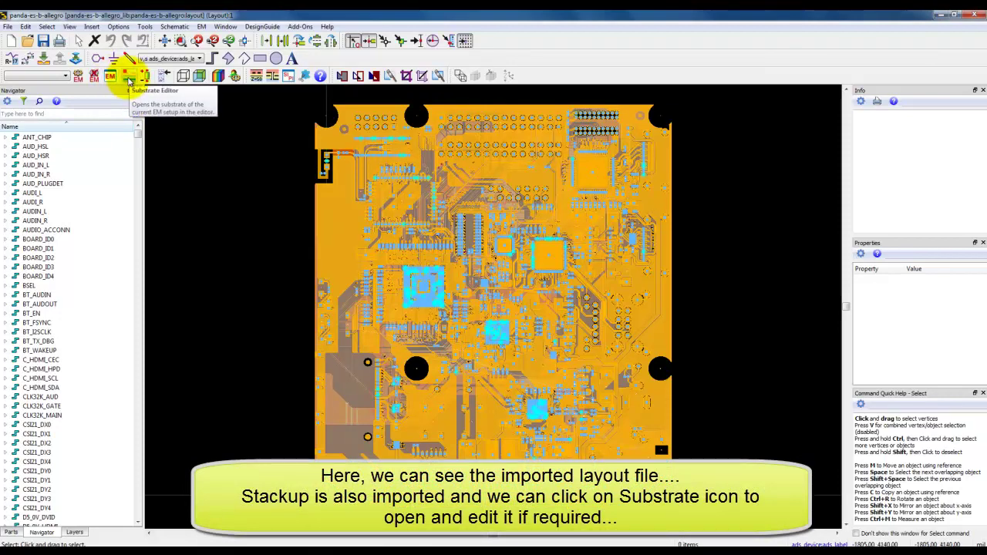
click(128, 80)
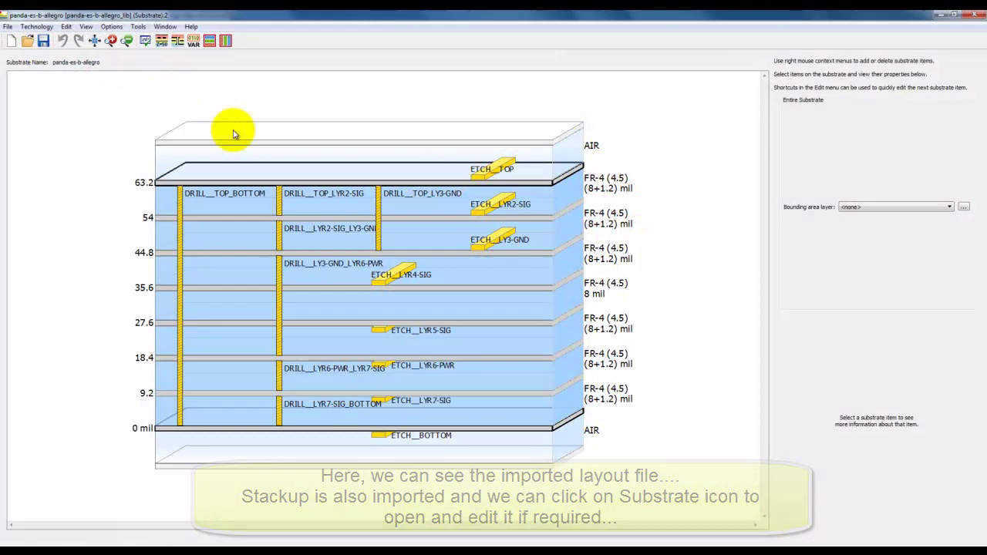
right_click(480, 322)
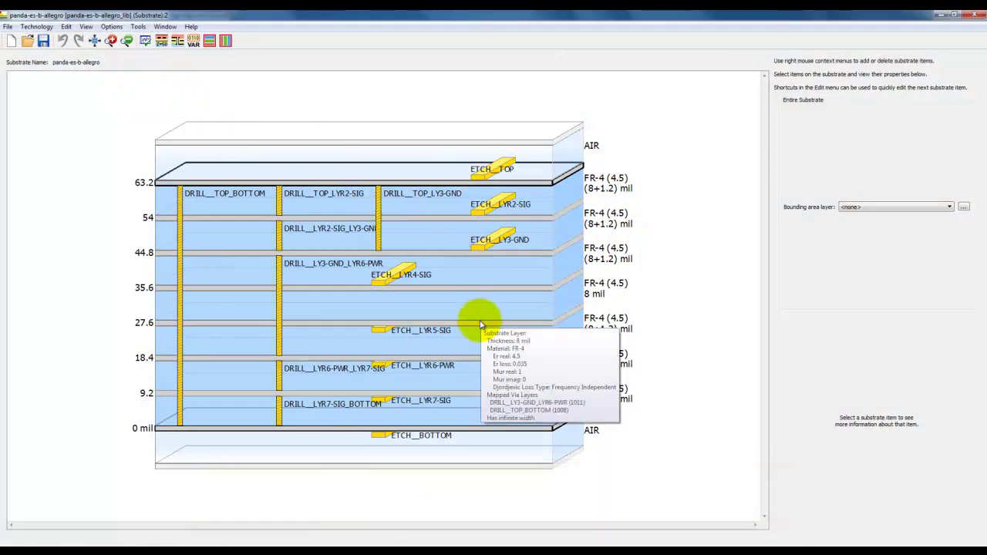
click(539, 202)
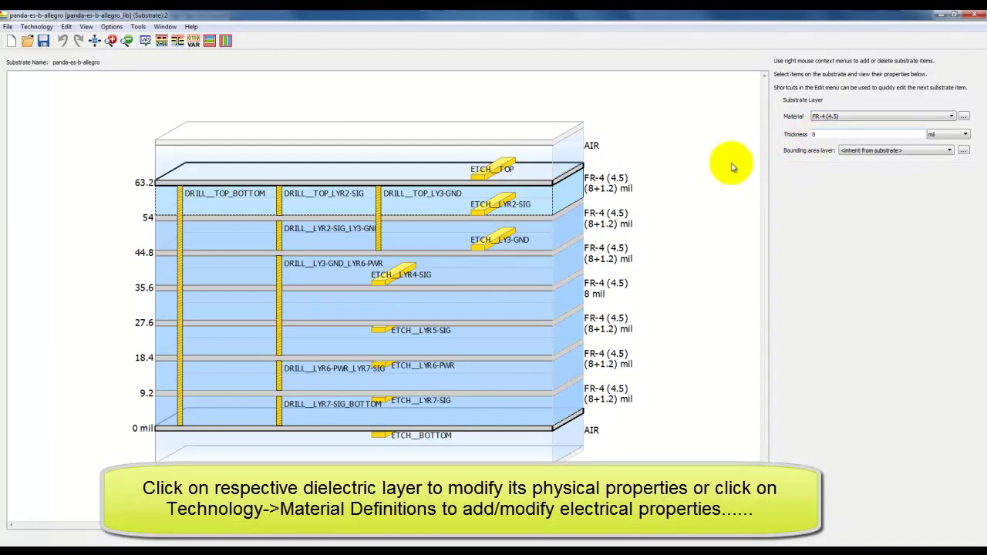
click(564, 240)
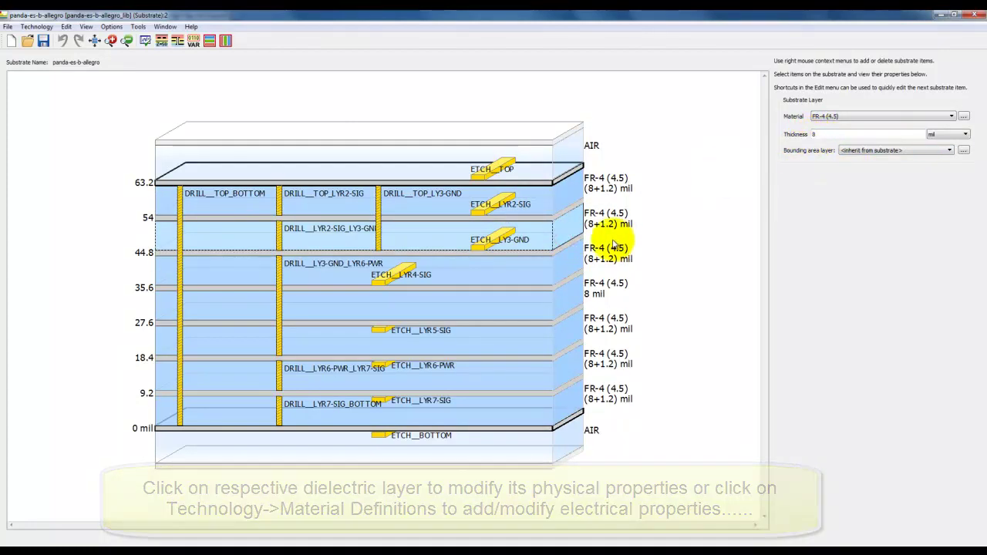
click(478, 250)
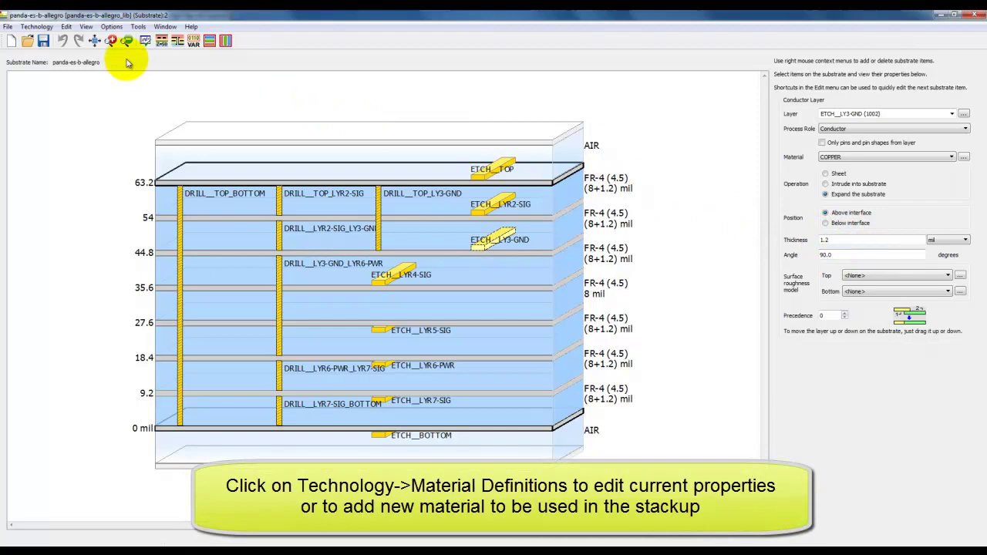
click(50, 28)
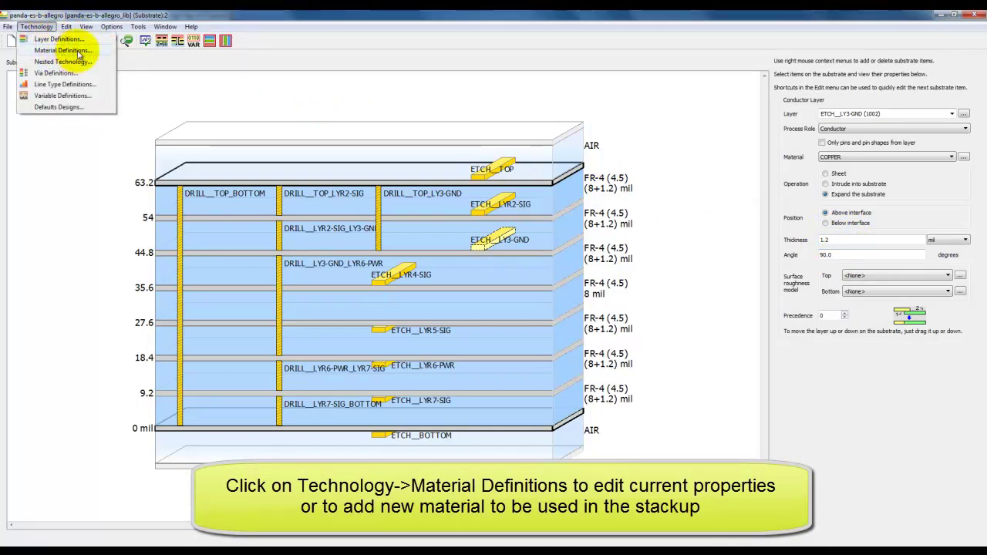
Add Isola_FR408 (Er 3.6, TanD 0.01) from the database to the dielectric material definitions
click(79, 52)
click(303, 226)
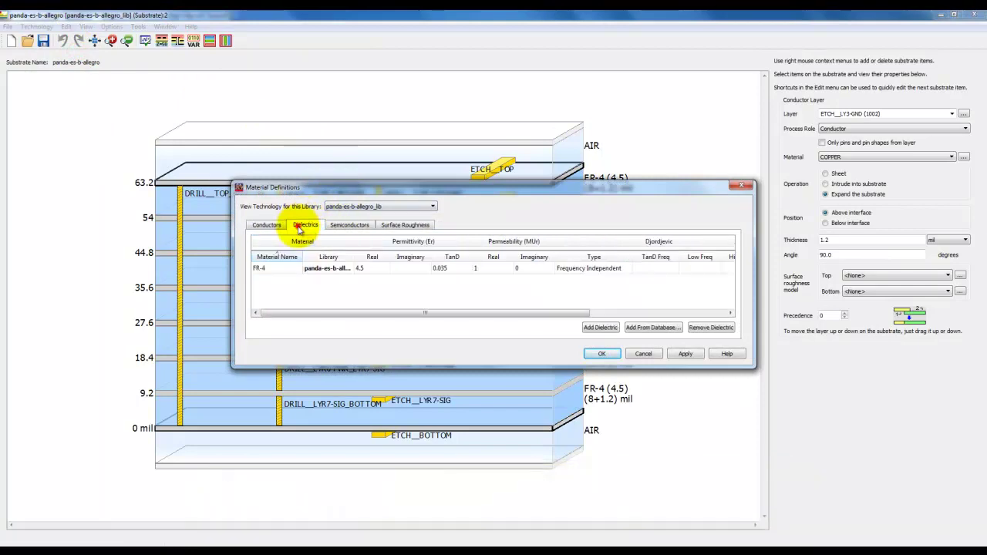
drag(330, 188, 270, 141)
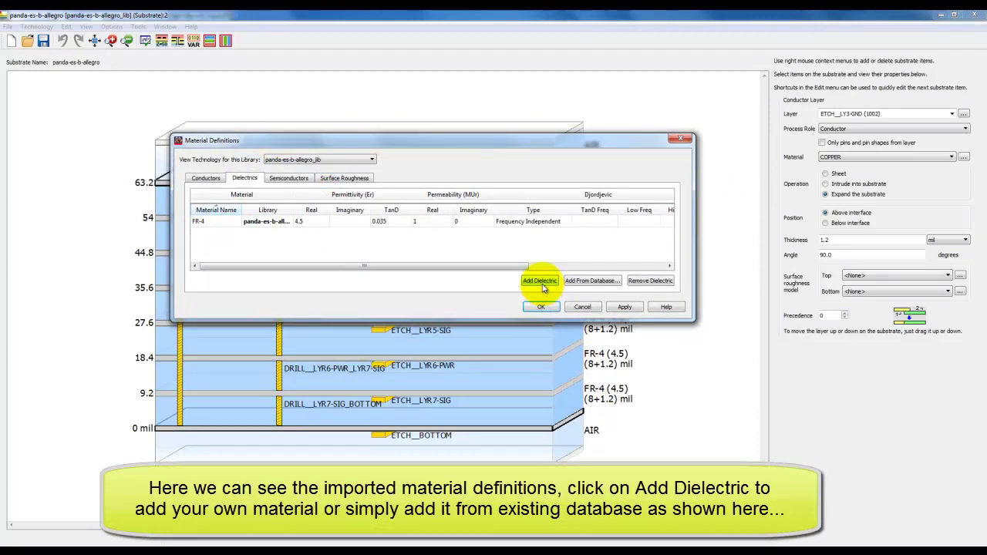
click(593, 281)
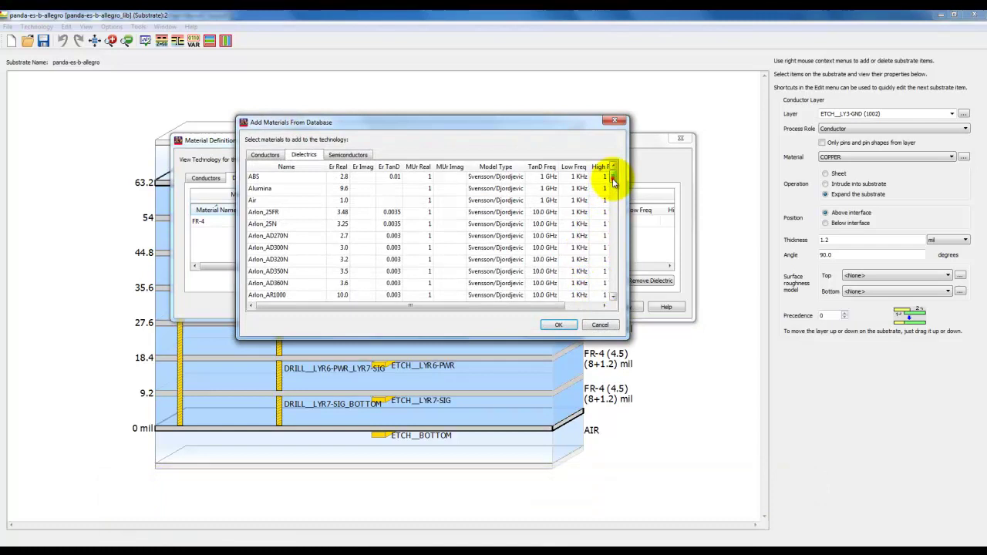
drag(613, 180, 617, 247)
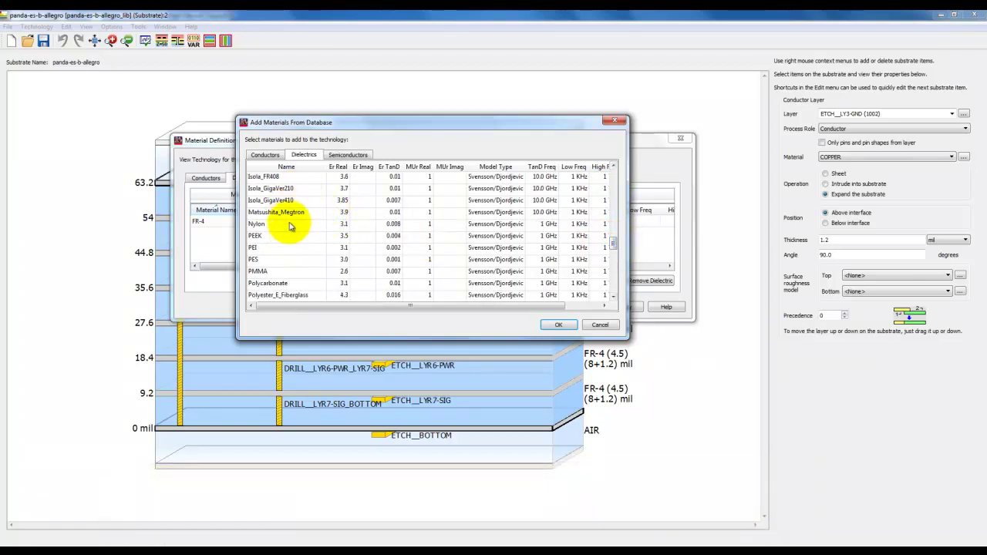
click(294, 179)
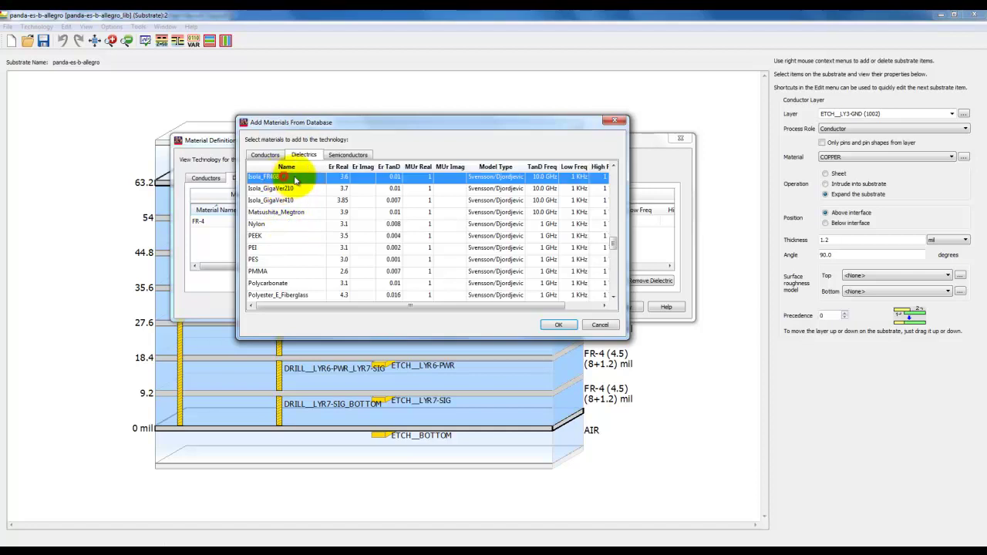
click(560, 326)
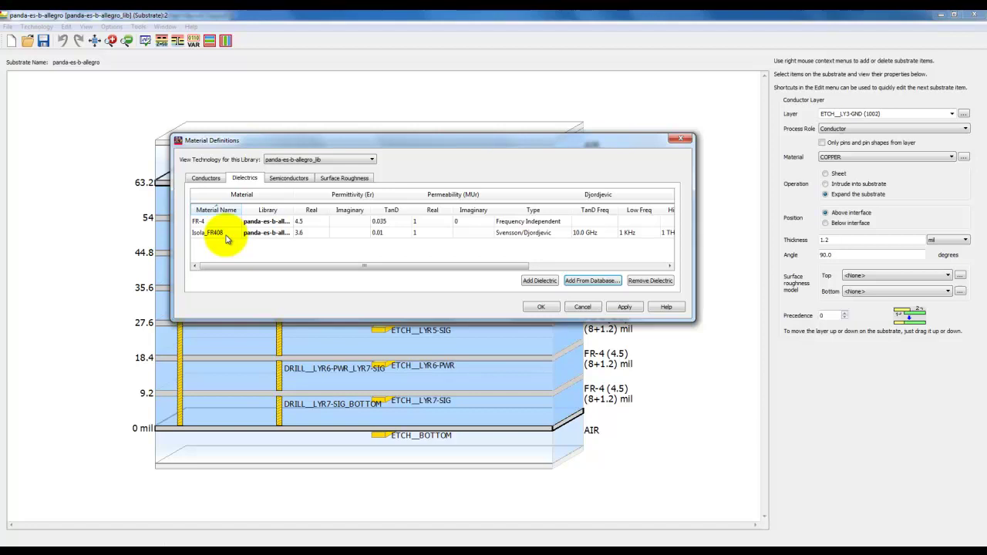
click(541, 307)
Try Isola_FR408 on the top dielectric, revert it to FR-4, then close the editor saving changes
click(551, 193)
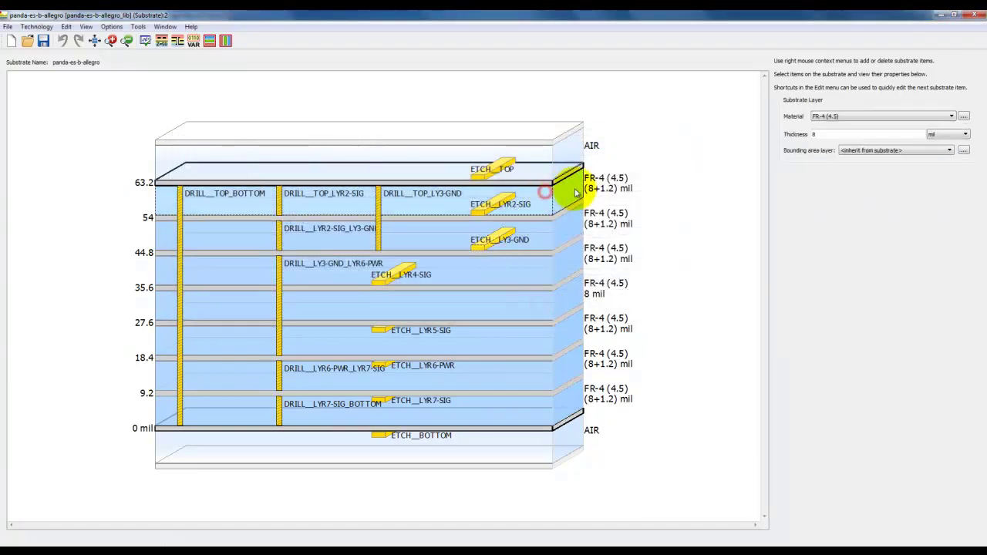
click(848, 116)
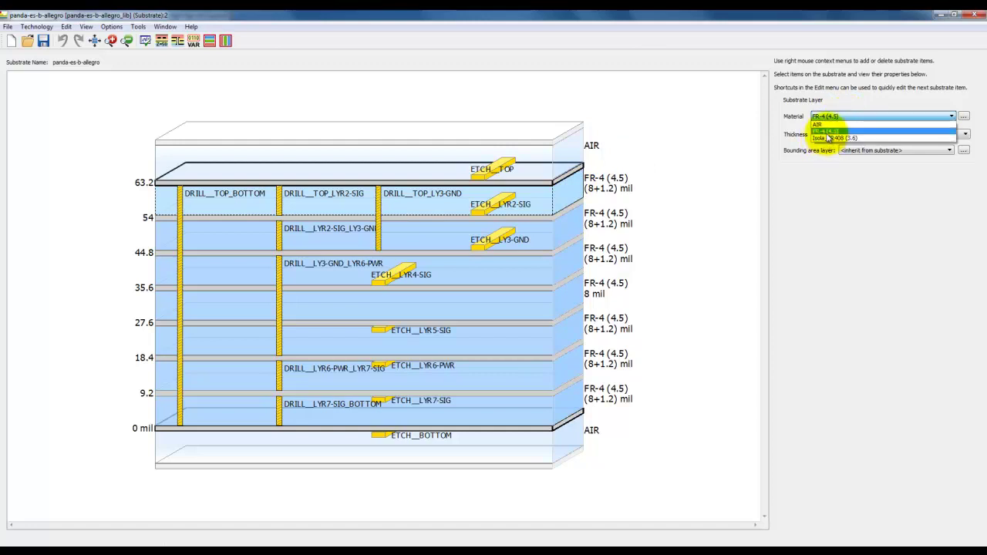
click(827, 139)
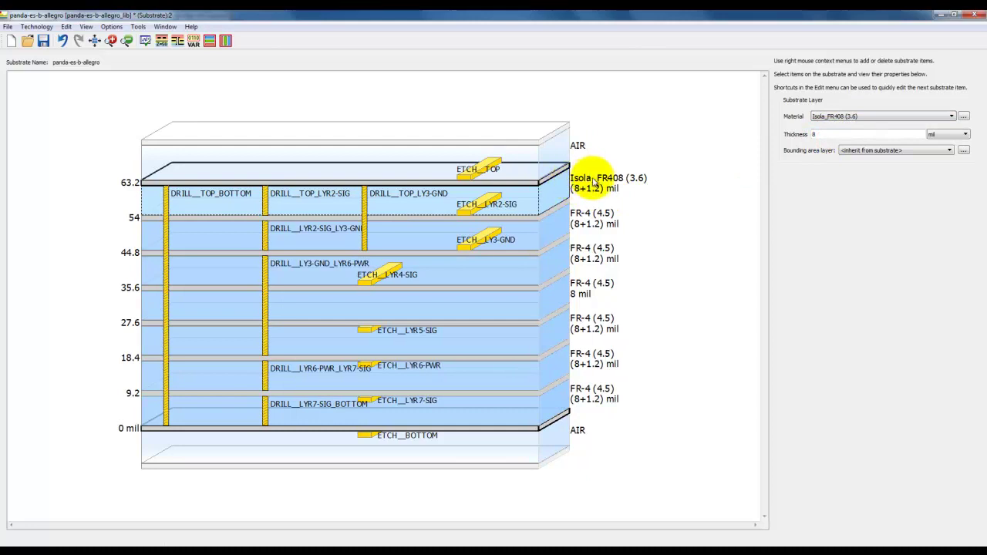
click(843, 117)
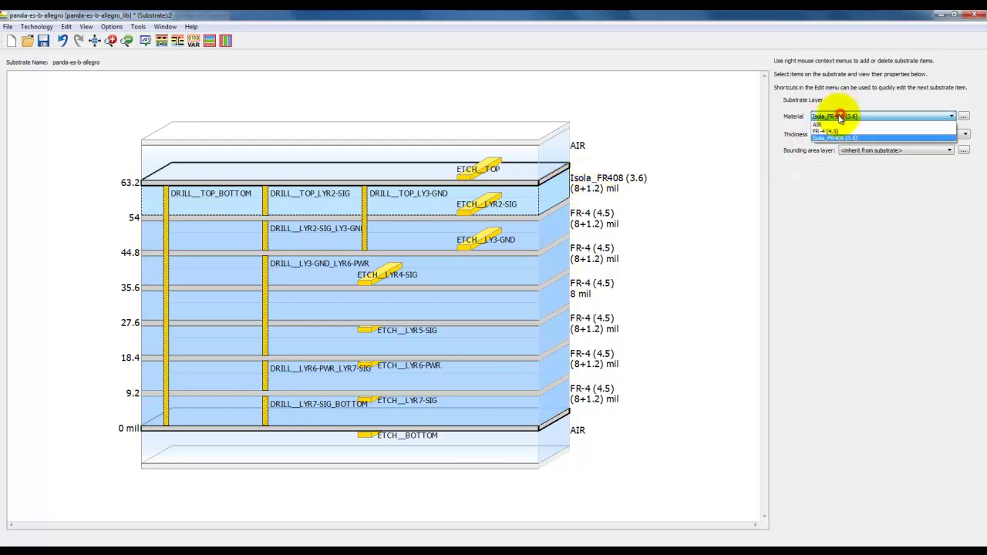
click(831, 132)
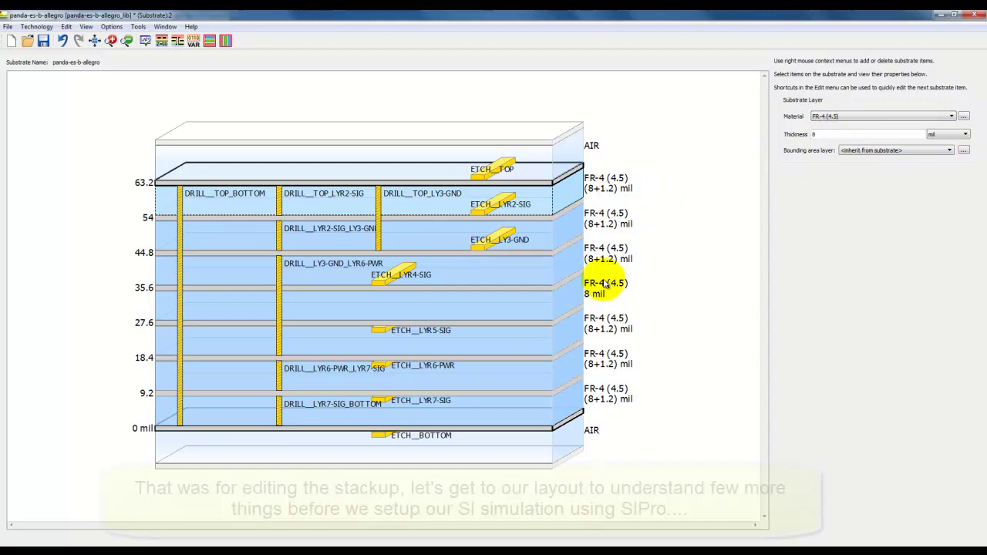
click(973, 15)
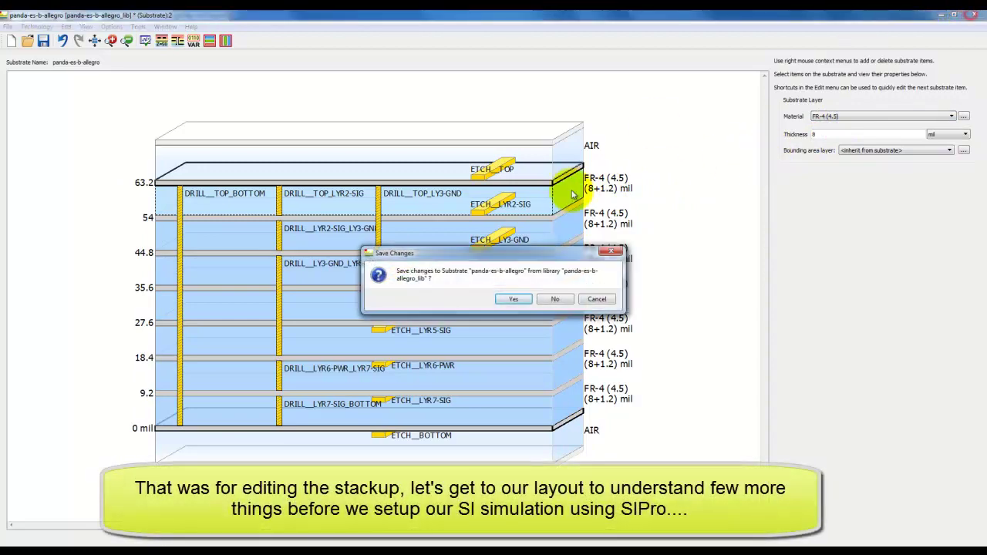
click(515, 301)
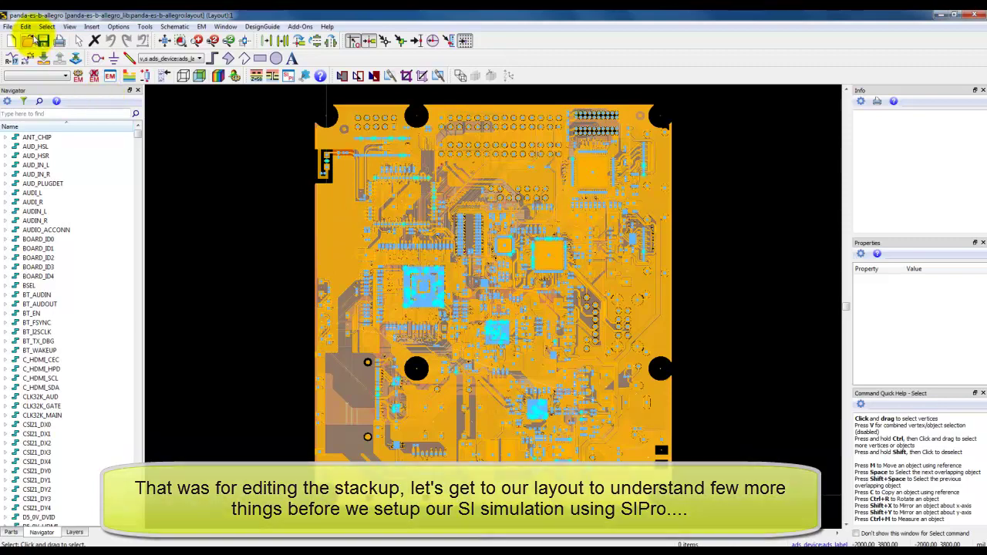
Enable the Layers docking window from View > Docking Windows alongside the Navigator
click(26, 27)
mouse_move(70, 26)
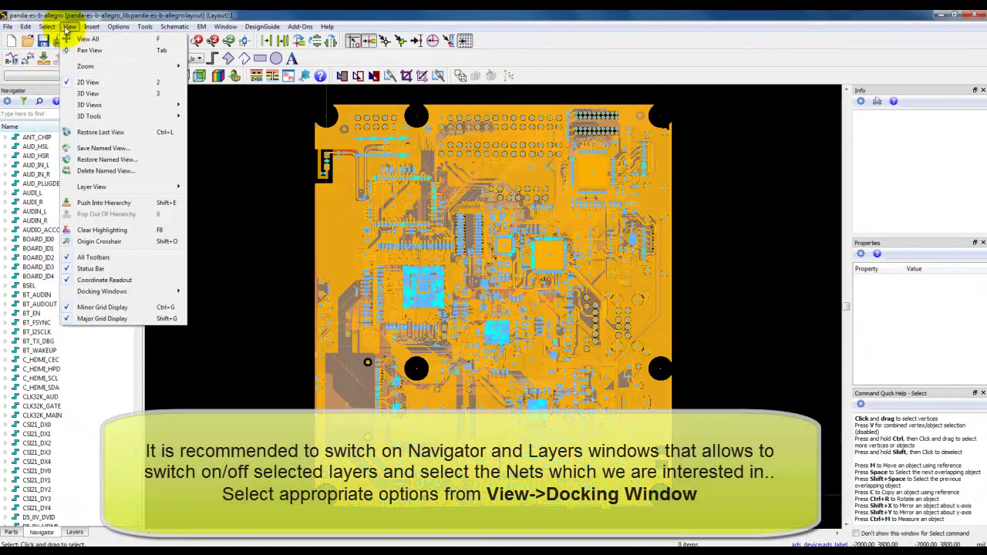
mouse_move(106, 293)
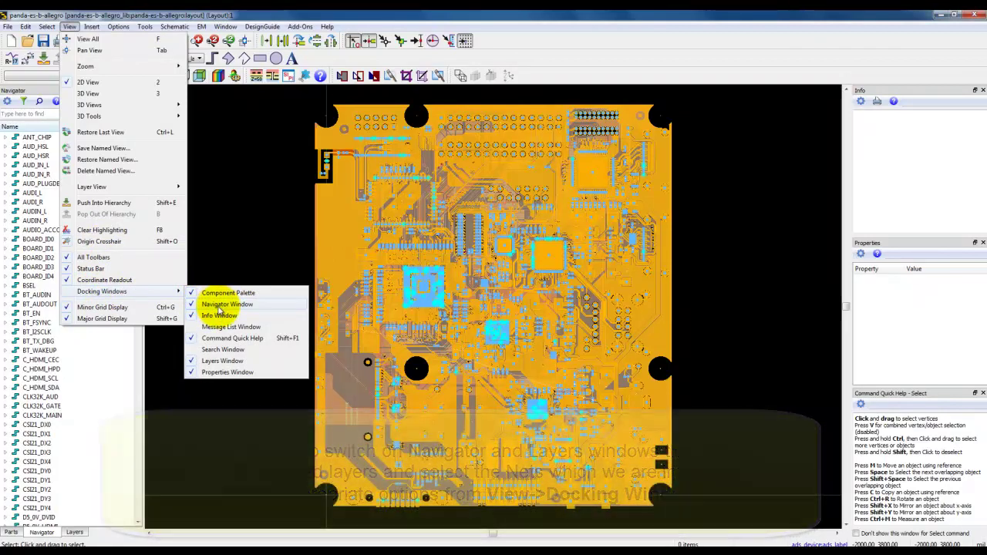
click(219, 361)
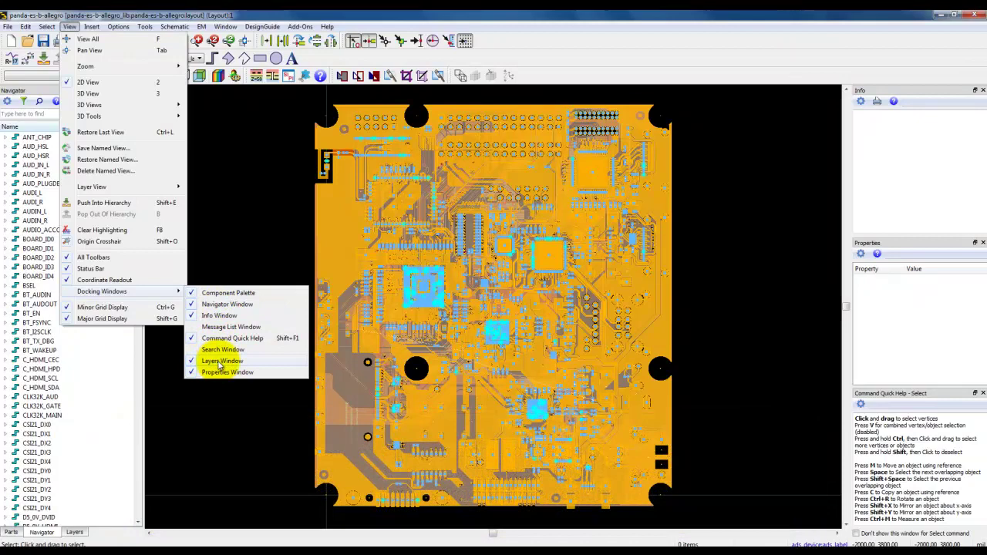
click(207, 426)
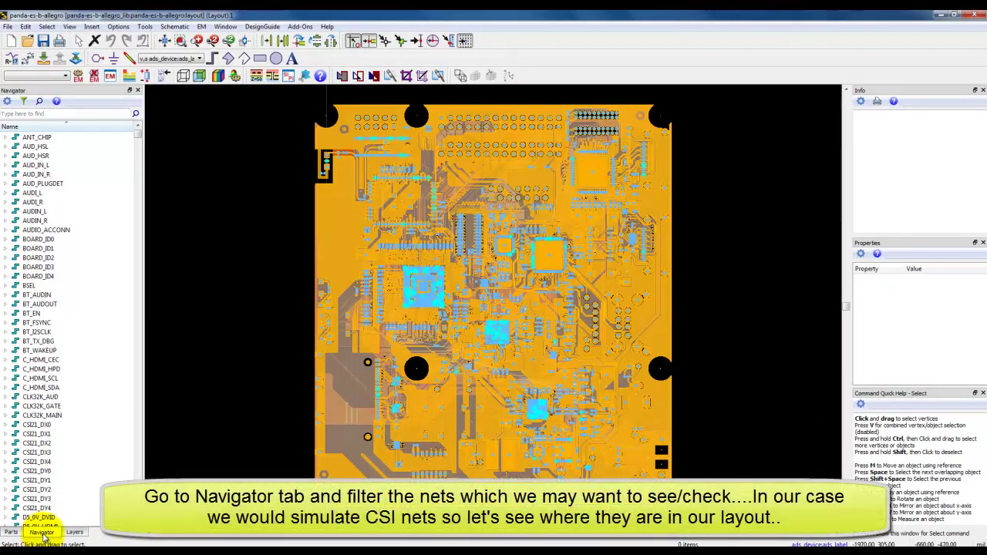
Filter the Navigator by 'csi' and select nets CSI21_DX0 through CSI21_DY4
click(27, 114)
text(csi)
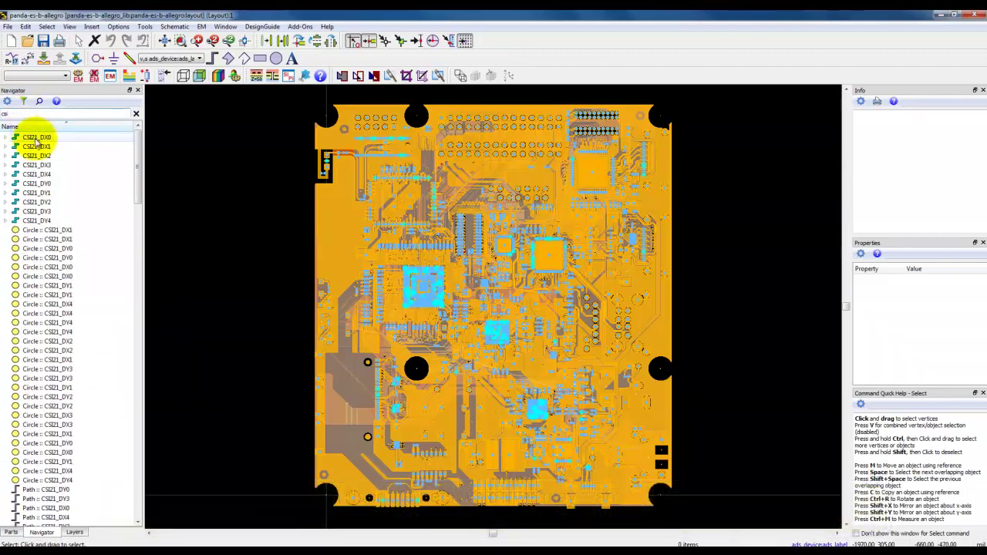
click(36, 138)
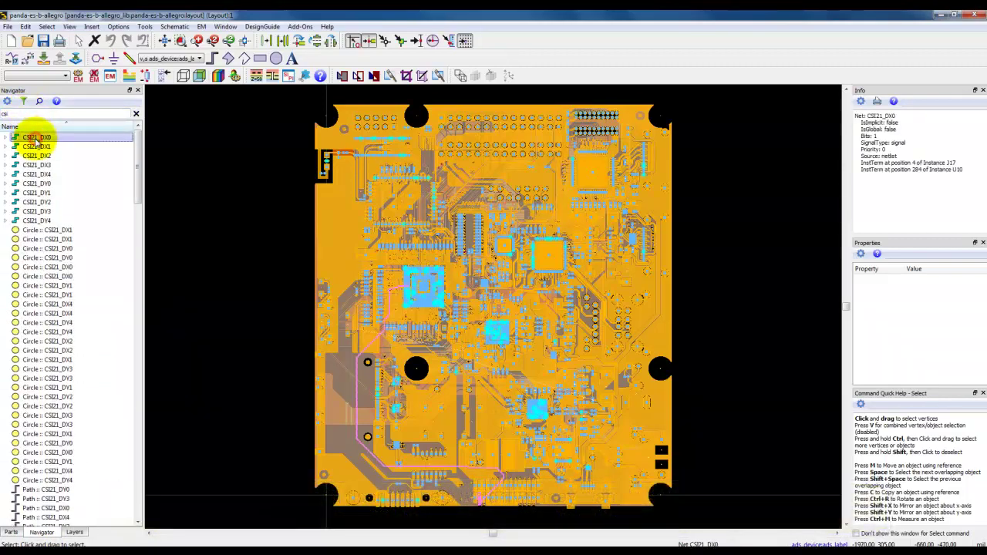
shift+click(36, 221)
scroll(372, 426, up, 5)
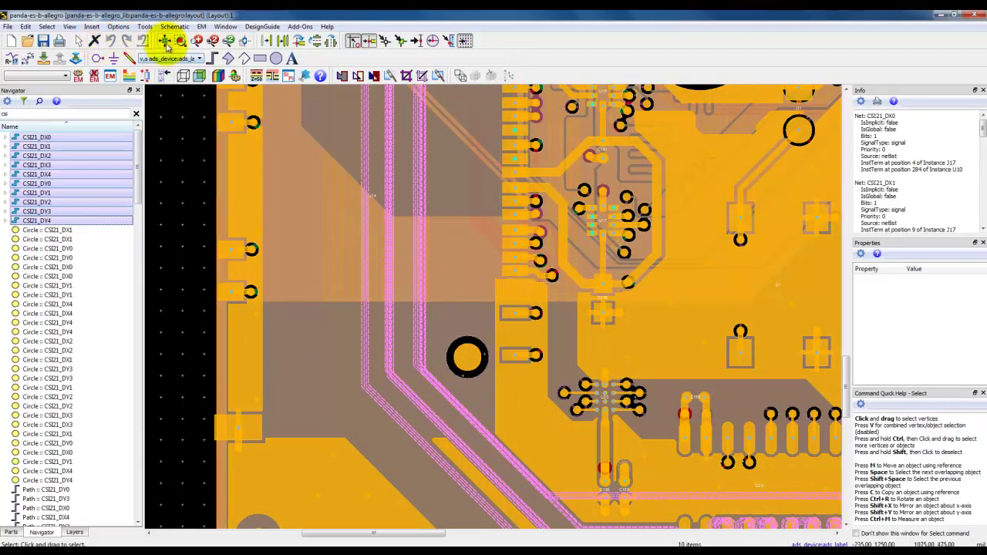
Zoom out to the whole board and reselect all ten CSI21 nets to highlight them
click(166, 42)
click(206, 194)
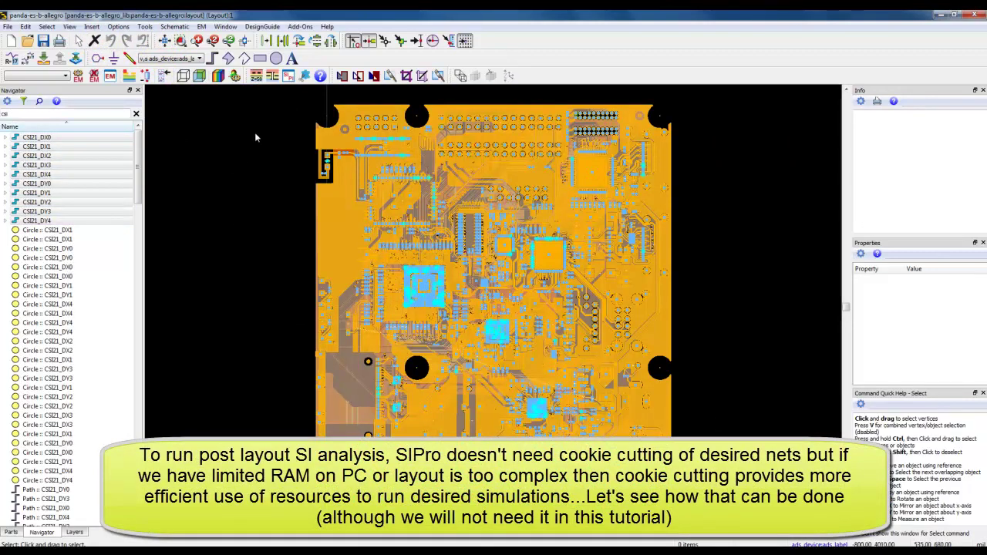
click(84, 139)
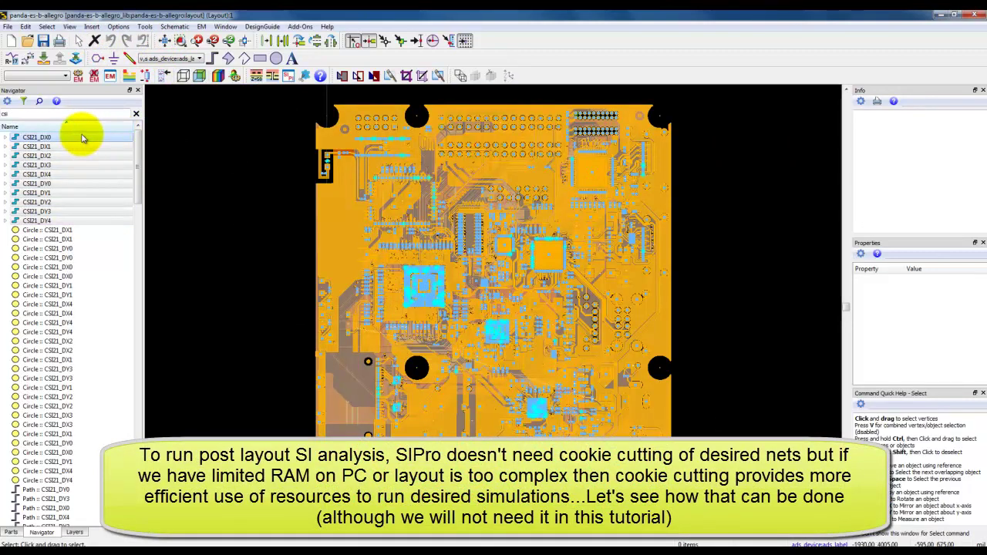
click(68, 230)
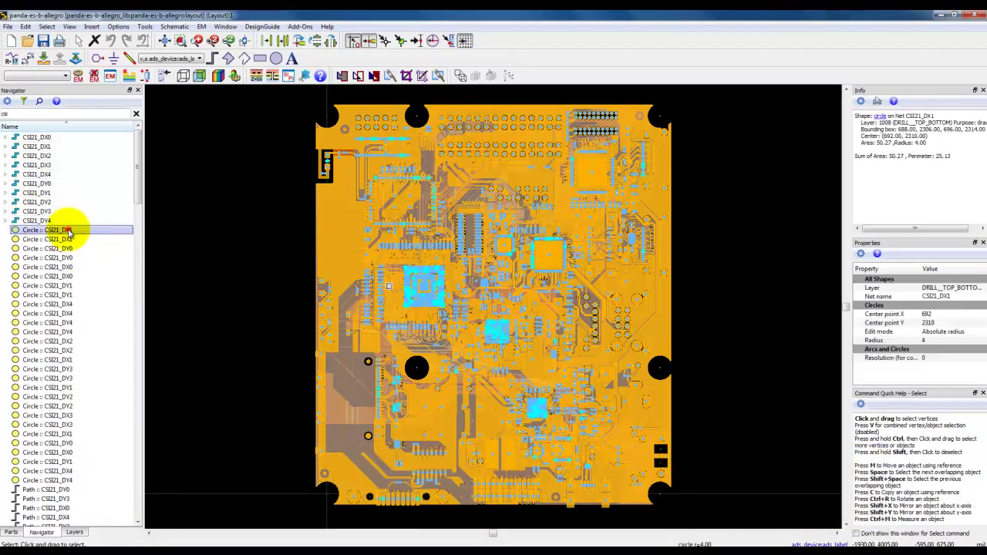
click(65, 221)
shift+click(57, 137)
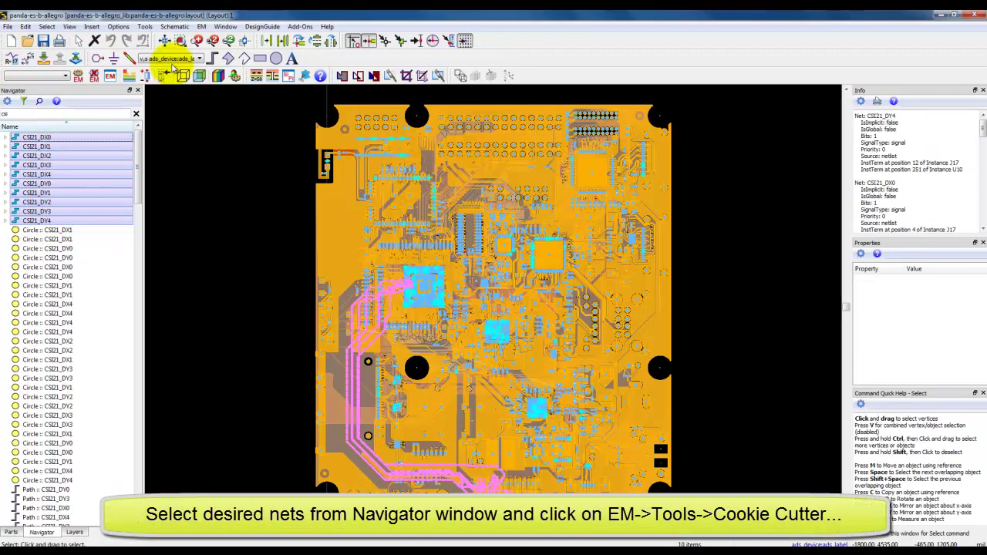
Open EM Cookie Cutter with Convex Hull boundary and enter 100 mil proximity clearance
click(199, 30)
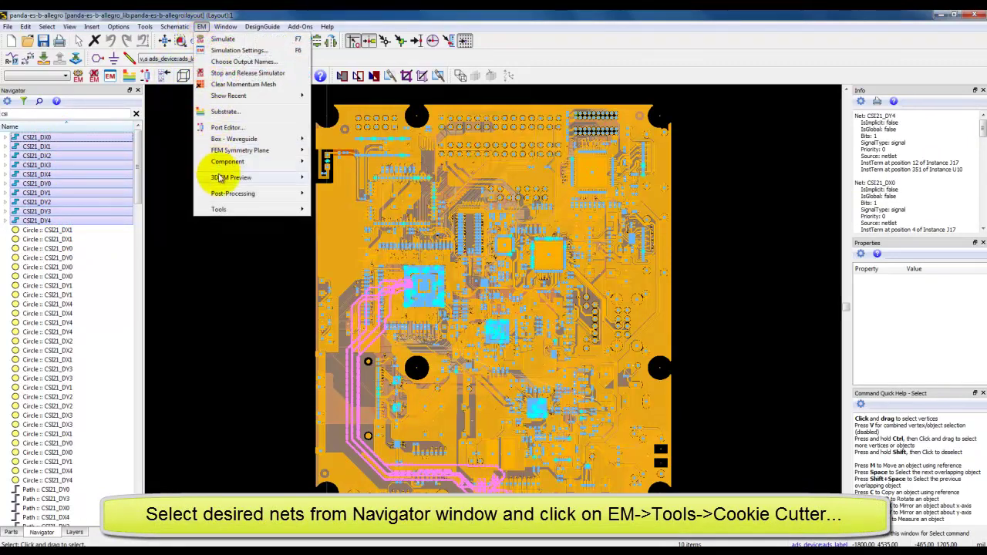
mouse_move(221, 215)
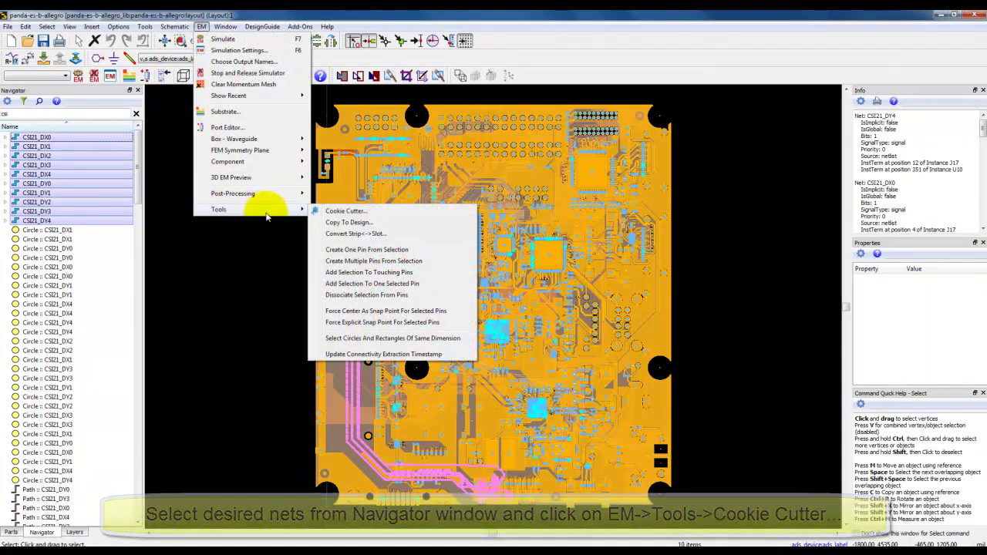
click(367, 213)
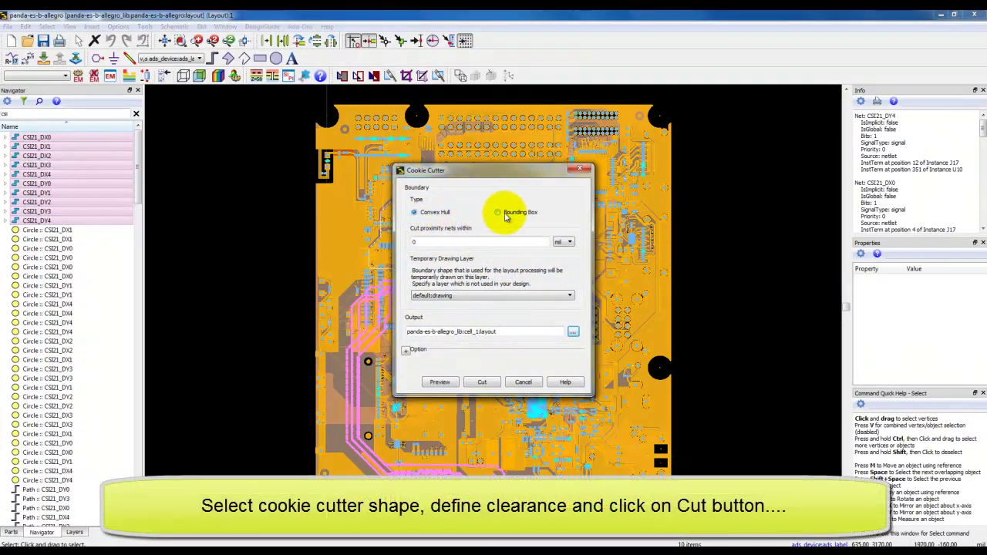
double_click(427, 242)
text(1)
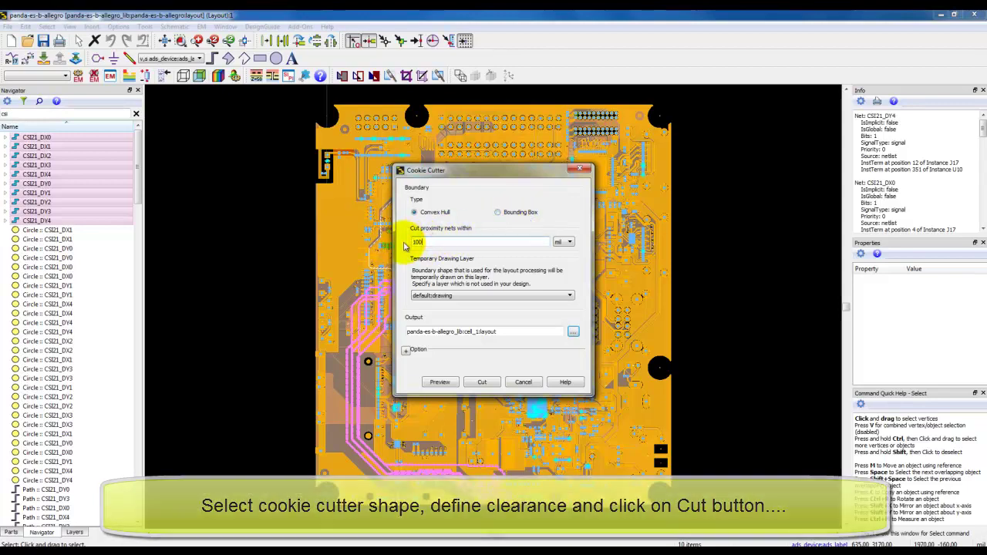
text(00)
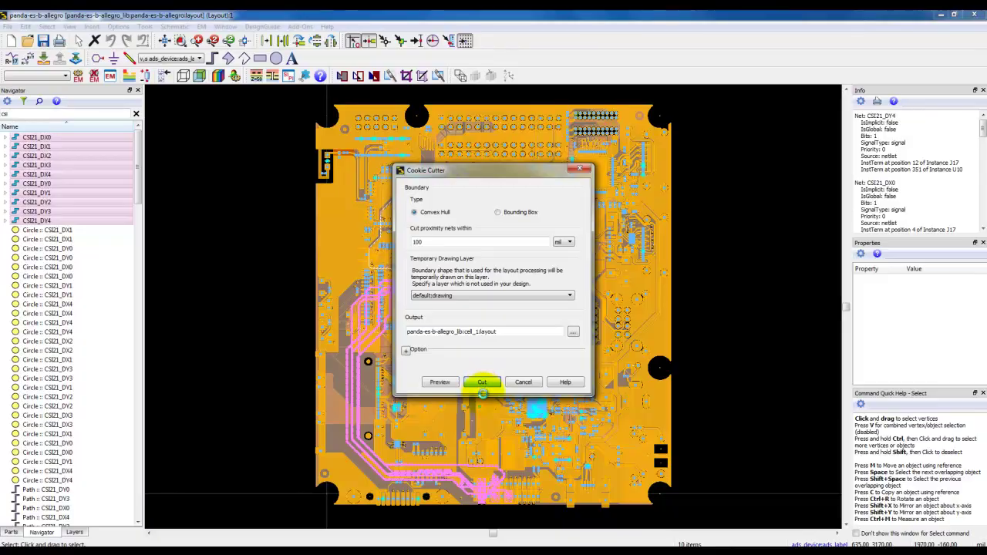
Cut the CSI nets into cell_1, then turn off flight lines and net overlap zones
click(482, 384)
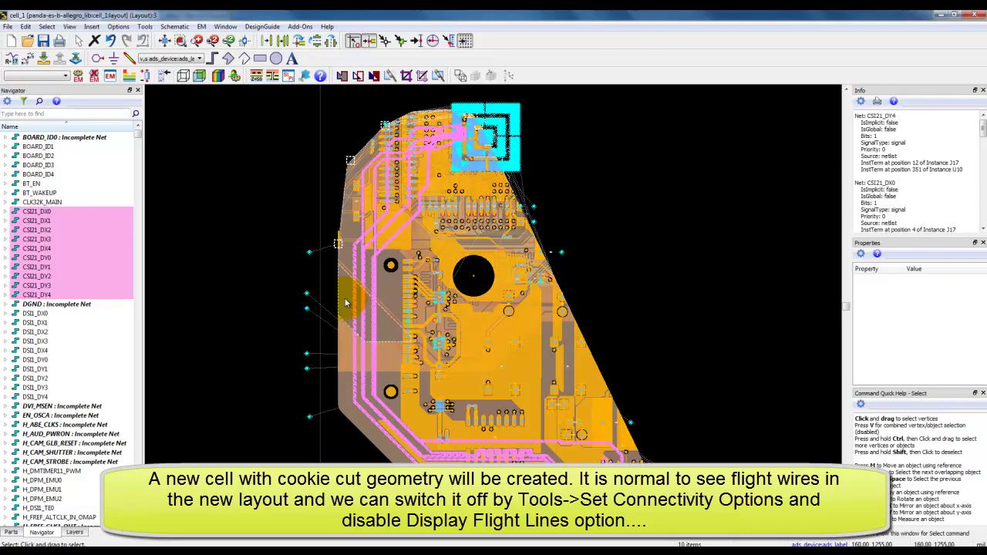
click(144, 26)
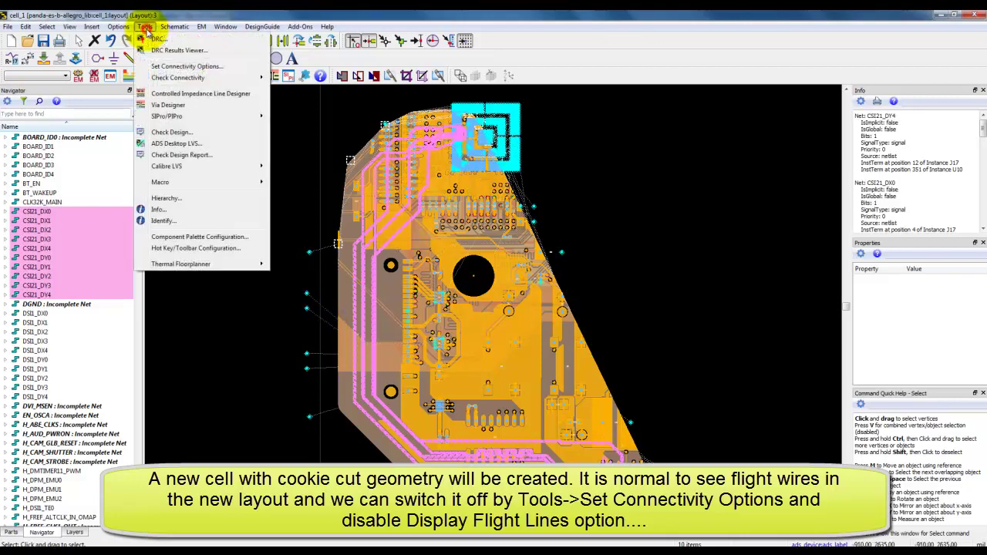
click(202, 67)
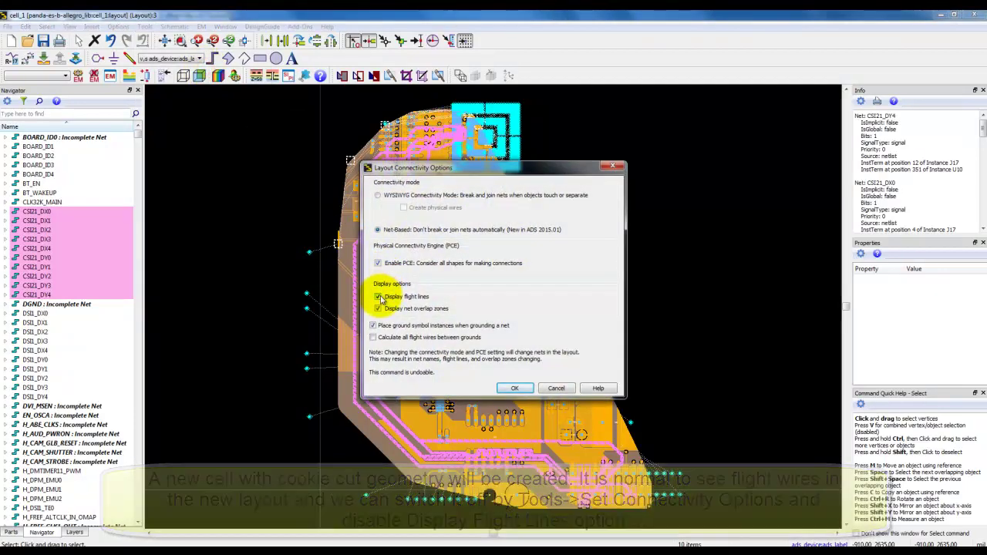
click(379, 297)
click(379, 308)
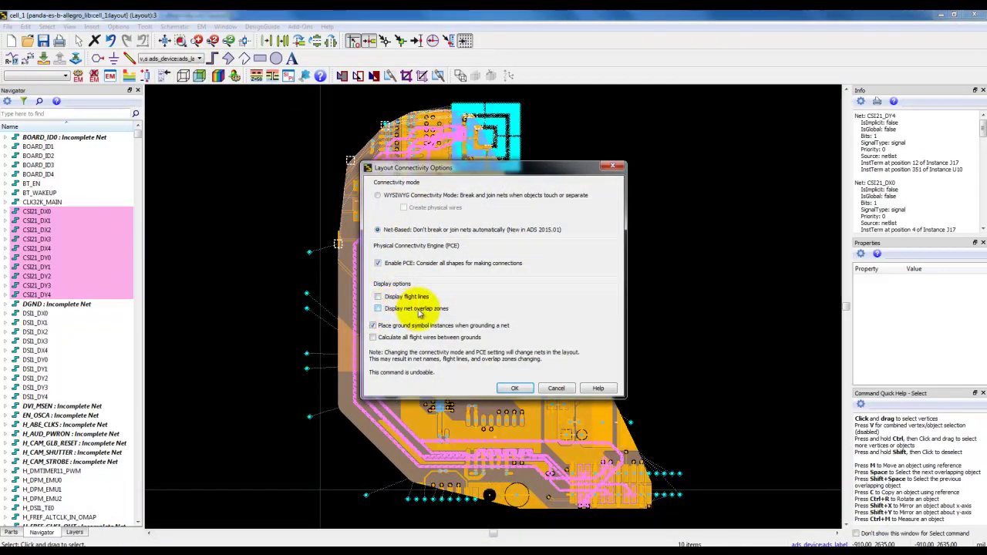
click(513, 388)
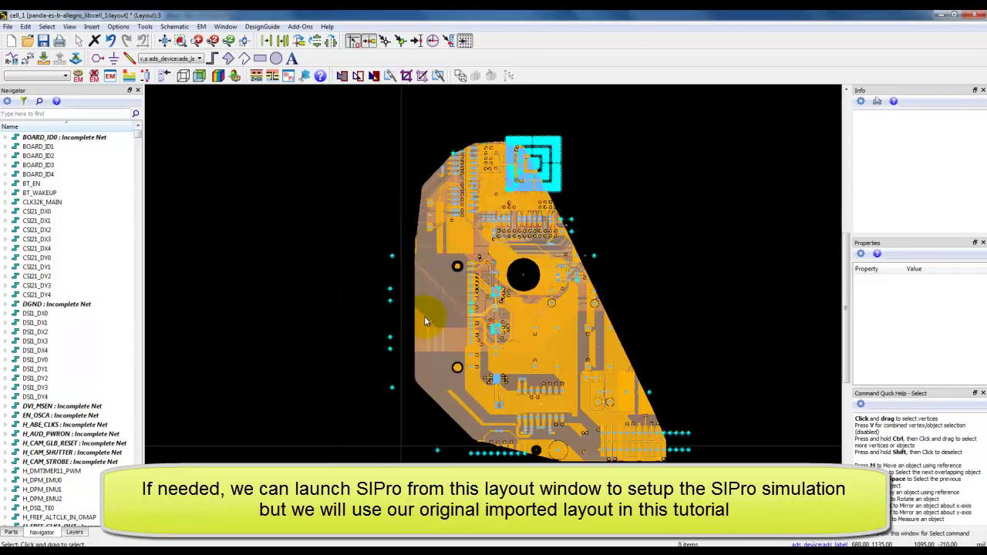
Close the cell_1 cut-out layout without saving and clear net highlighting on the full board
click(975, 16)
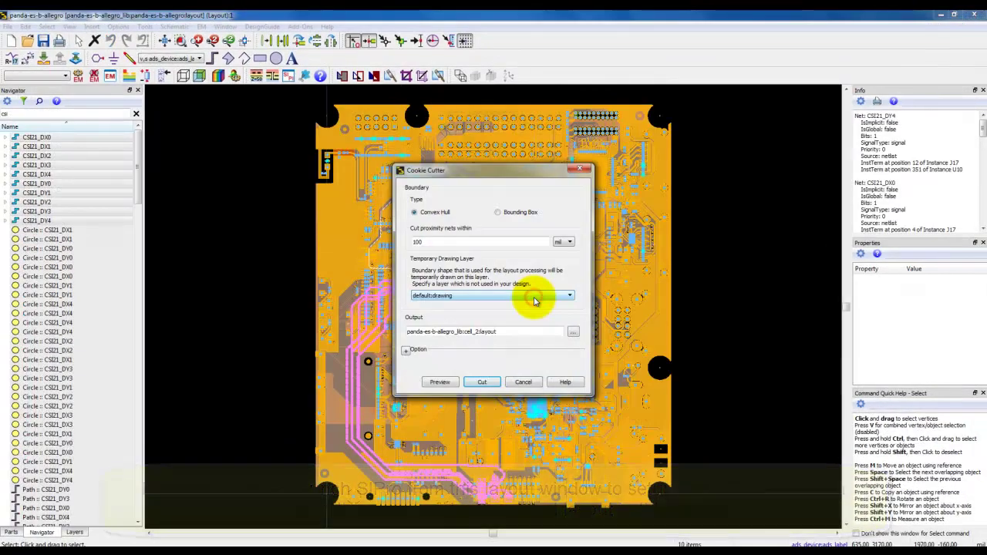
click(482, 382)
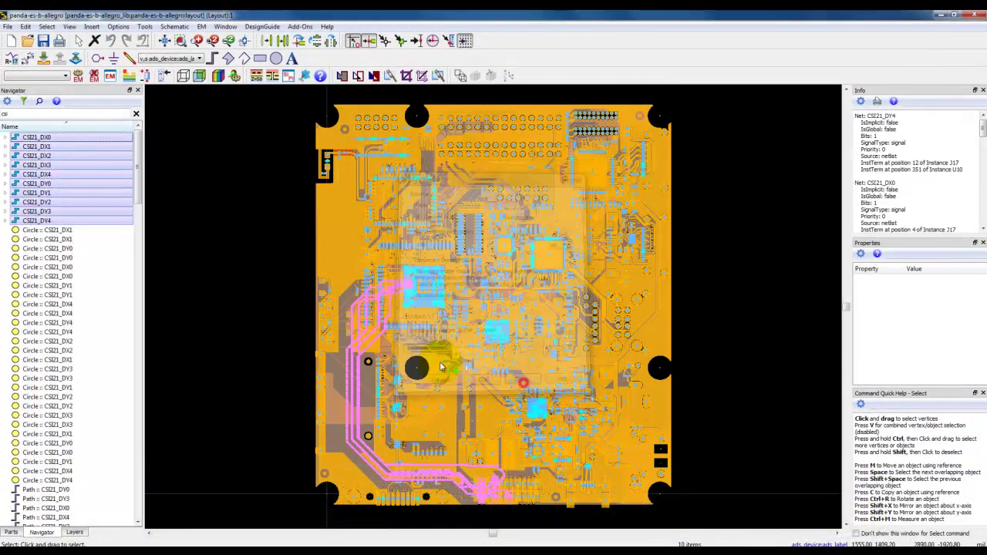
click(243, 305)
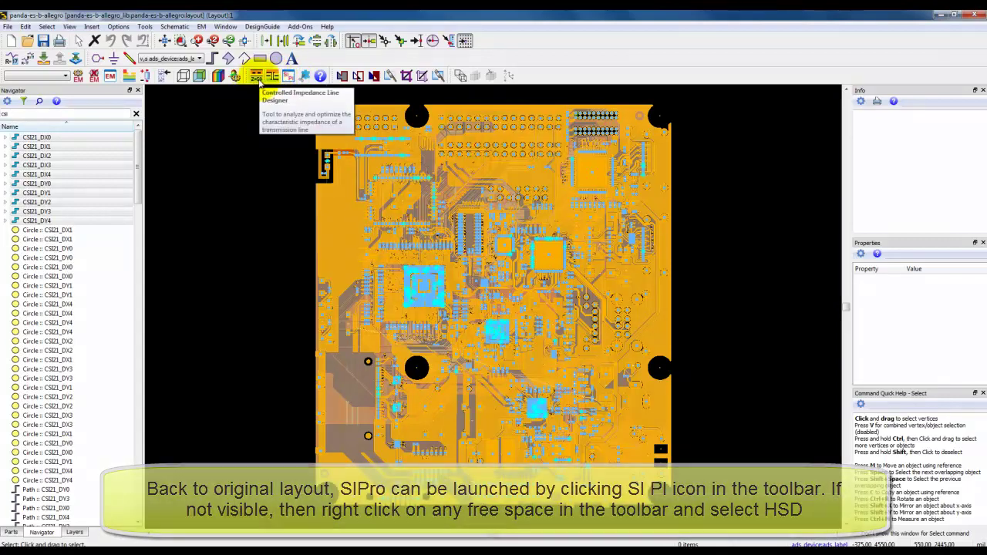
Create a new SIPro/PIPro setup with the cellview named CSI_Extraction instead of sipiSetup
right_click(549, 76)
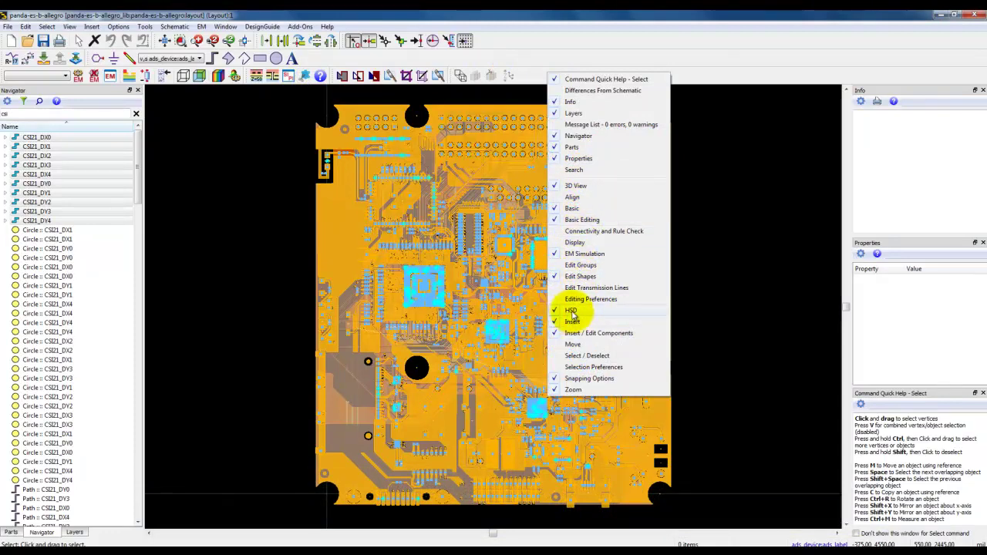
click(298, 214)
click(145, 27)
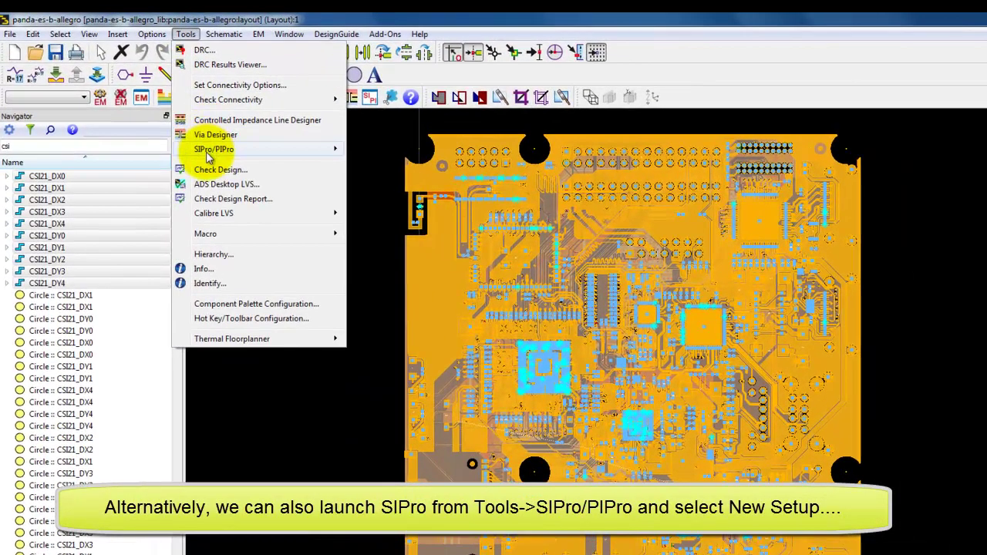
mouse_move(162, 121)
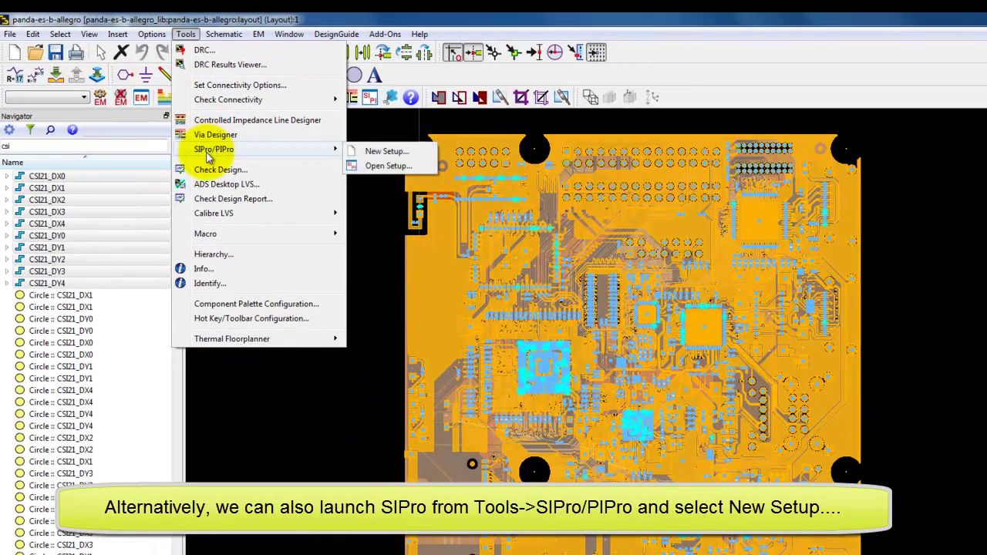
click(383, 151)
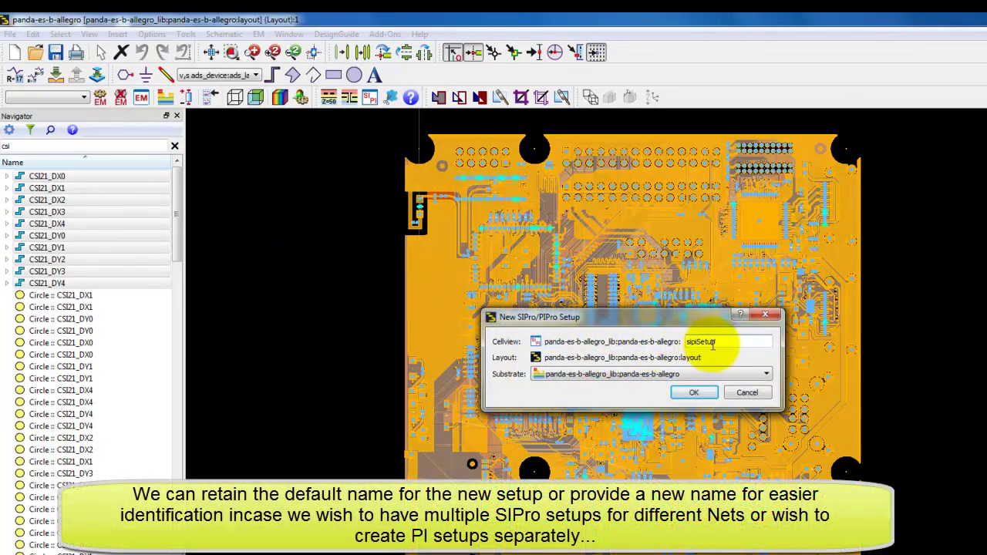
drag(714, 345, 686, 344)
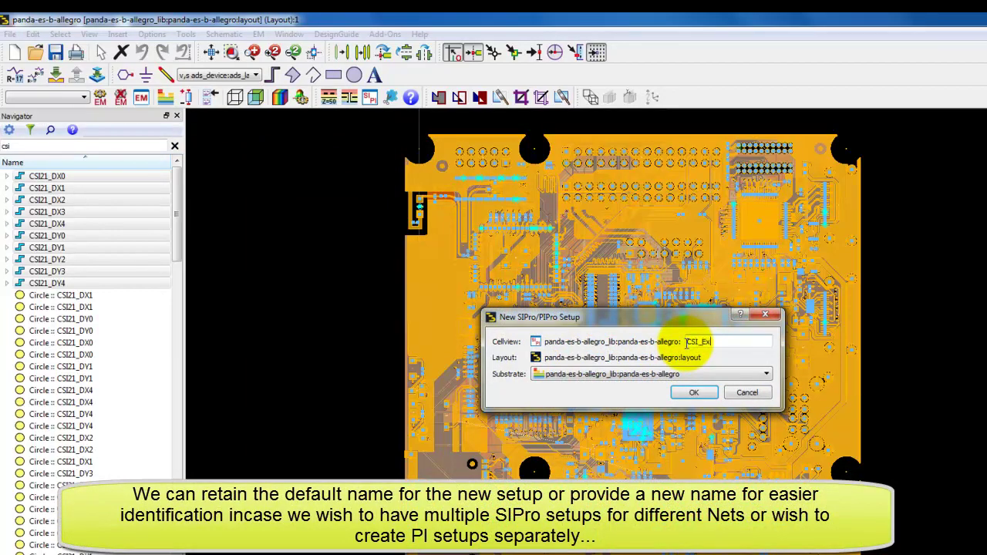
text(CSI_Extraction)
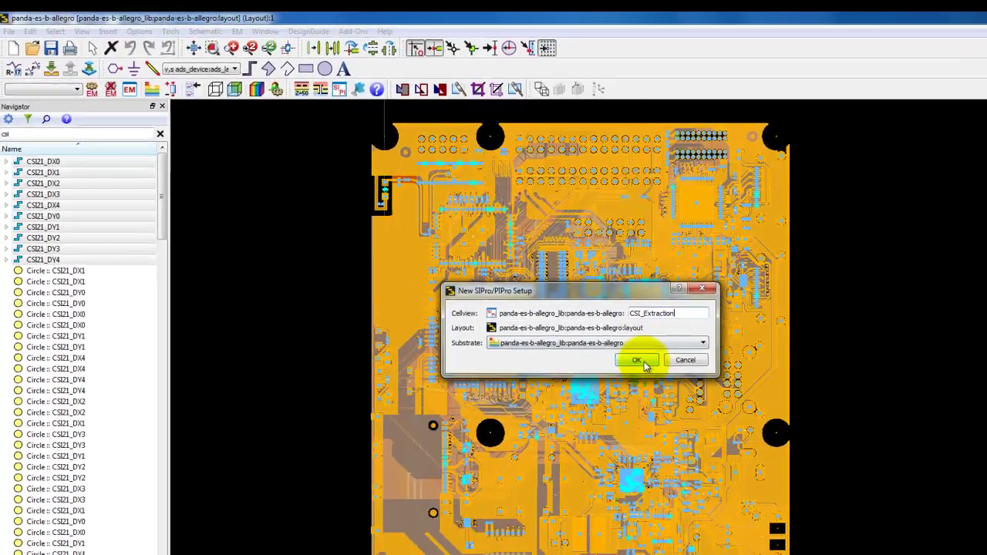
click(702, 394)
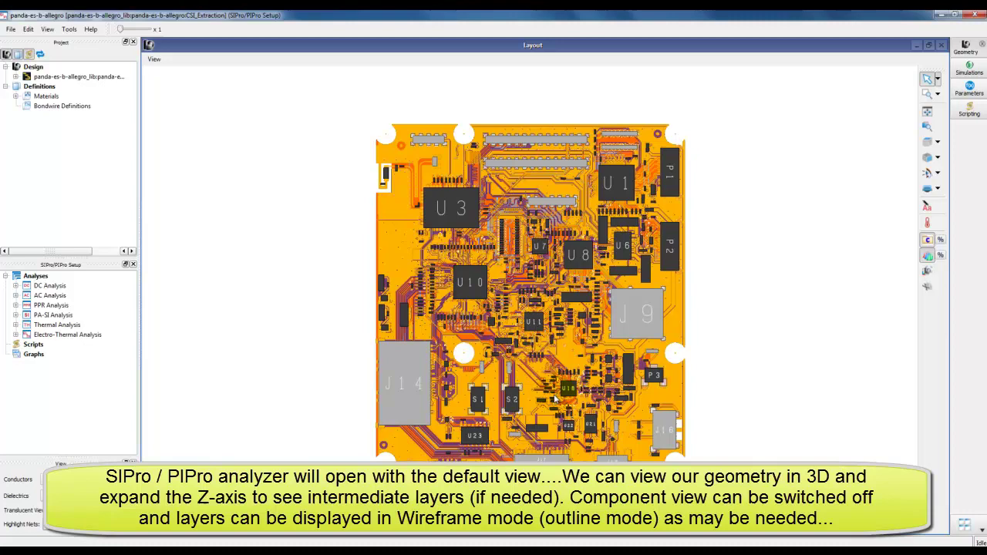
Tilt the board into 3D, stretch Z-scale to x6, hide components, and draw conductors as wireframe
drag(556, 400, 561, 293)
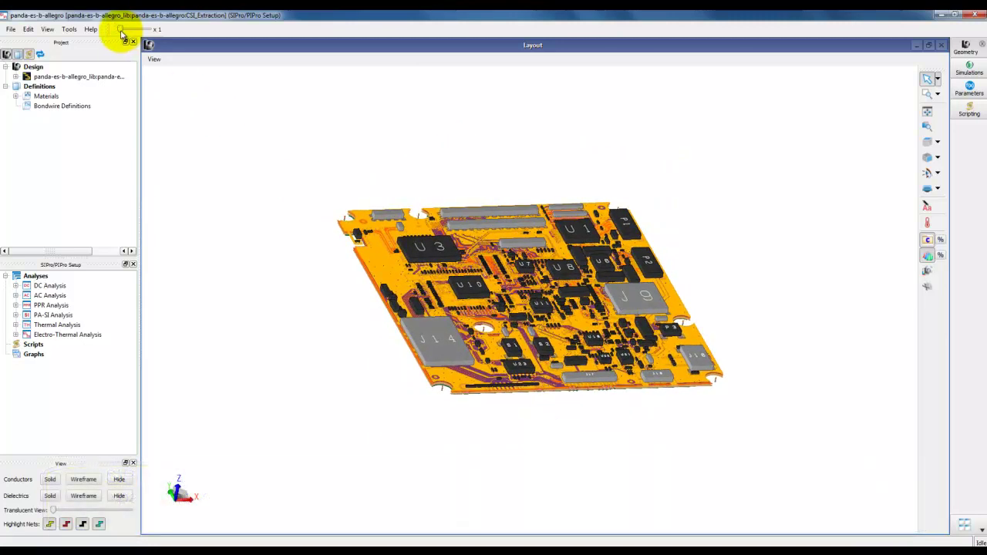
drag(120, 32, 124, 32)
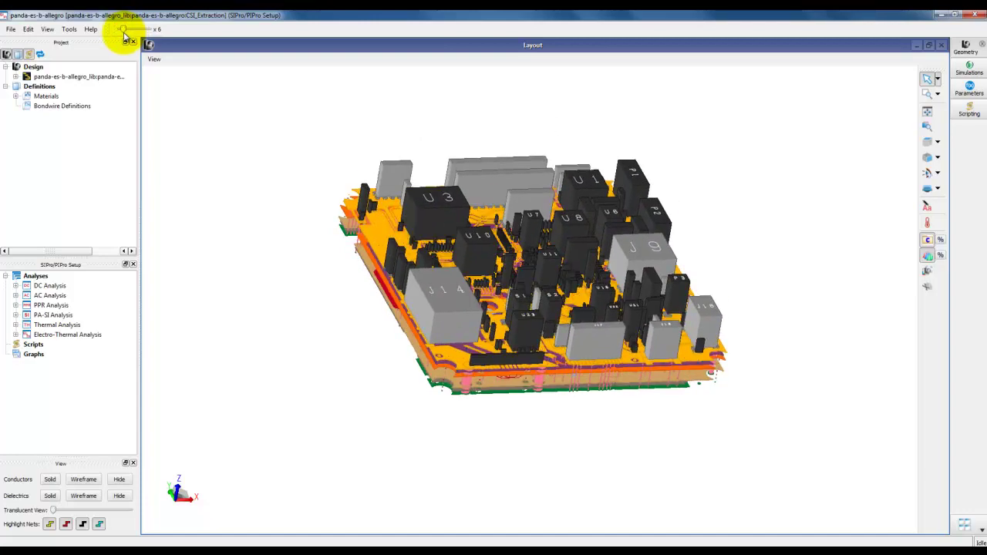
click(928, 245)
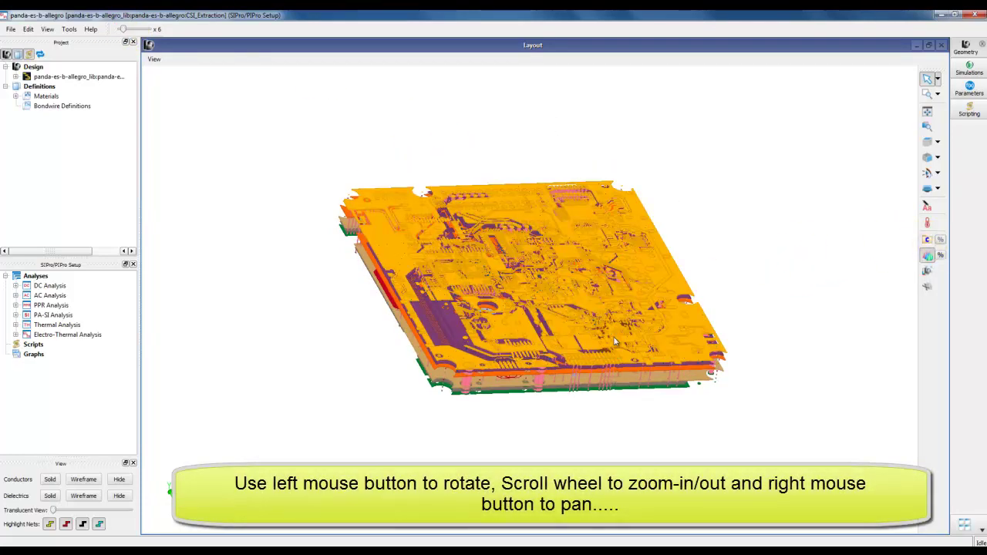
scroll(573, 330, up, 5)
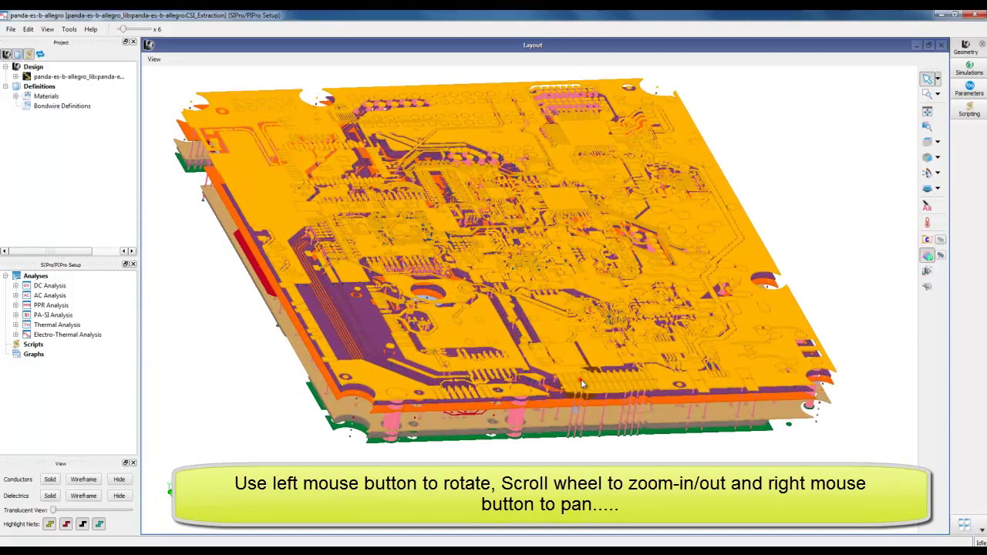
drag(581, 379, 504, 369)
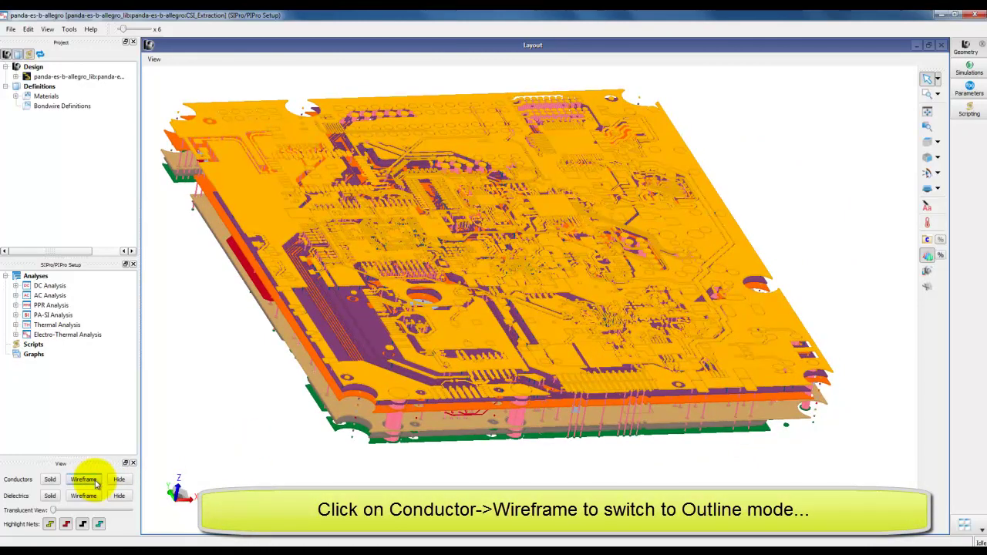
click(84, 480)
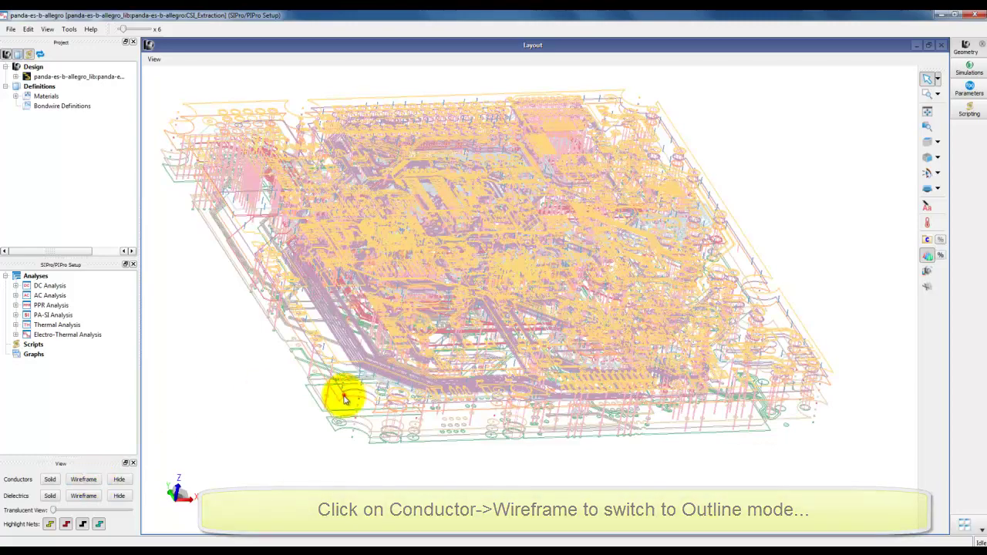
drag(342, 396, 463, 259)
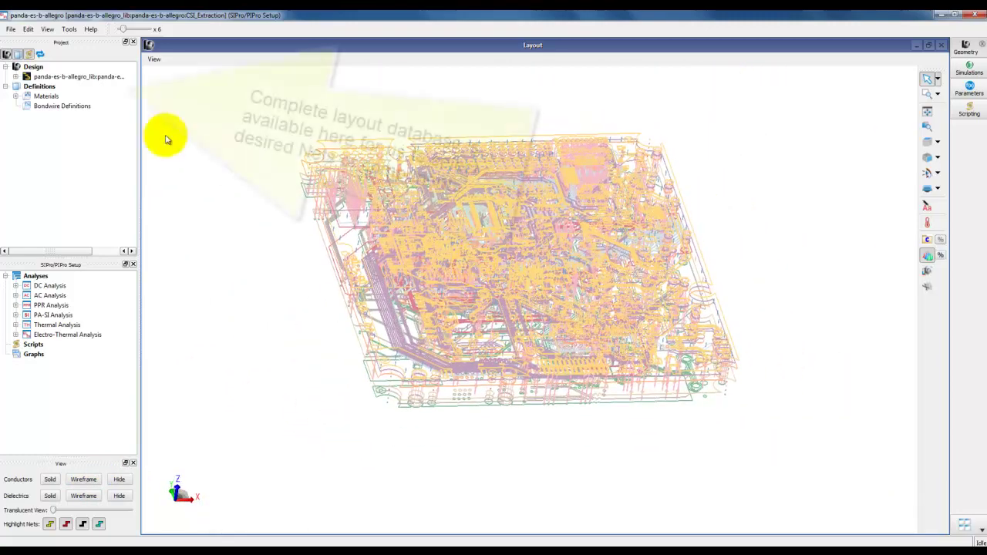
Expand panda-es-b-allegro and its Nets node to see ground, power, signal and unassigned nets
click(15, 76)
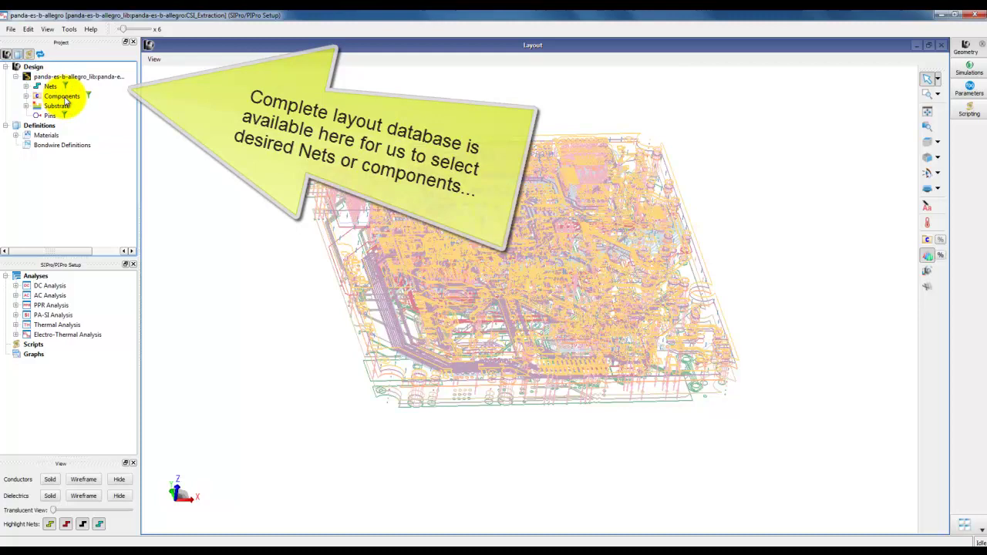
click(25, 87)
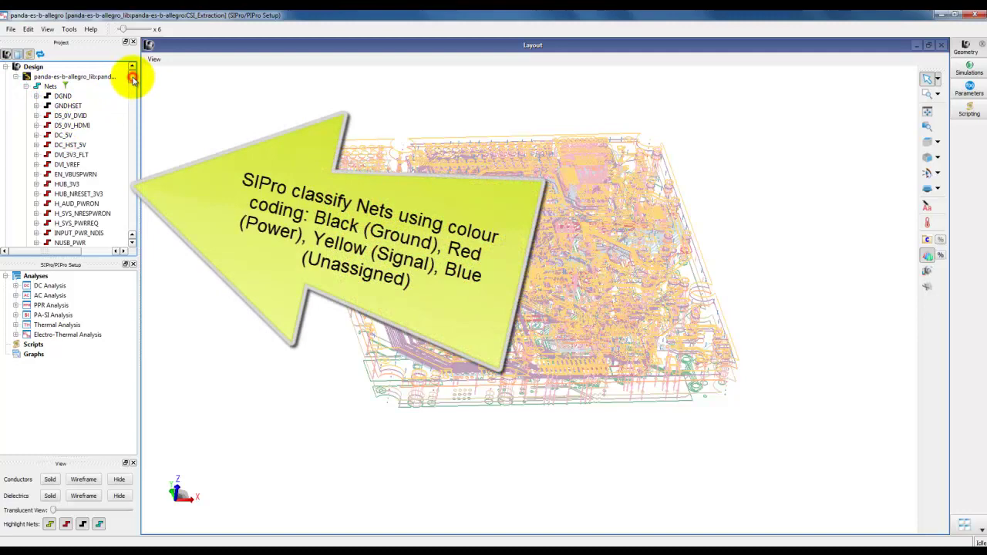
mouse_move(133, 80)
mouse_down()
mouse_move(132, 115)
mouse_move(134, 76)
mouse_up()
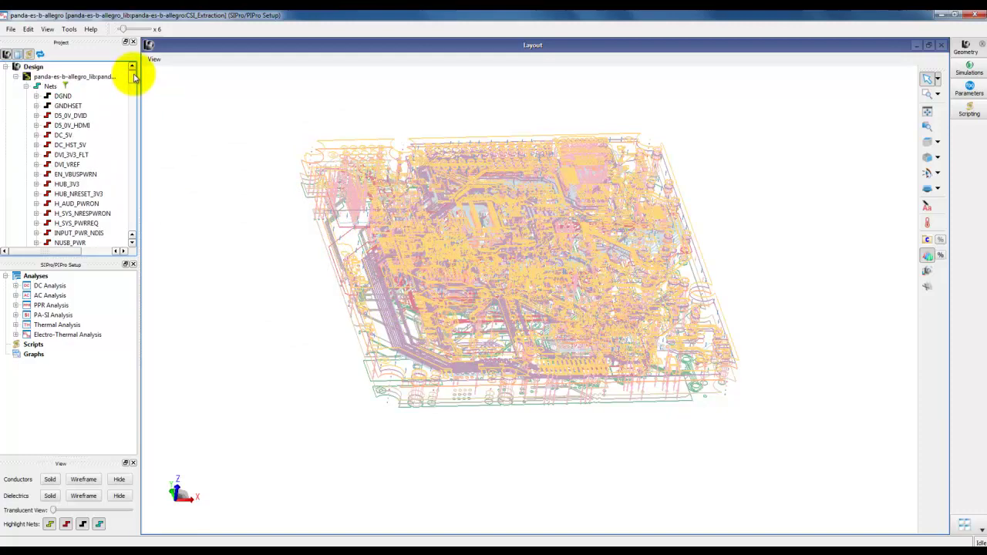
Delete all six default analyses from the Analyses list
click(50, 286)
shift+click(54, 337)
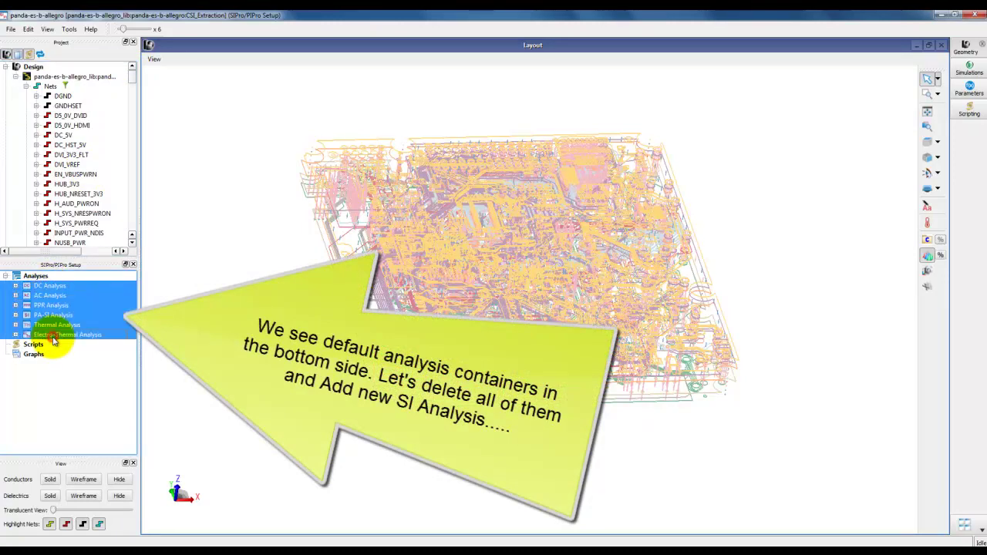
right_click(54, 339)
click(74, 357)
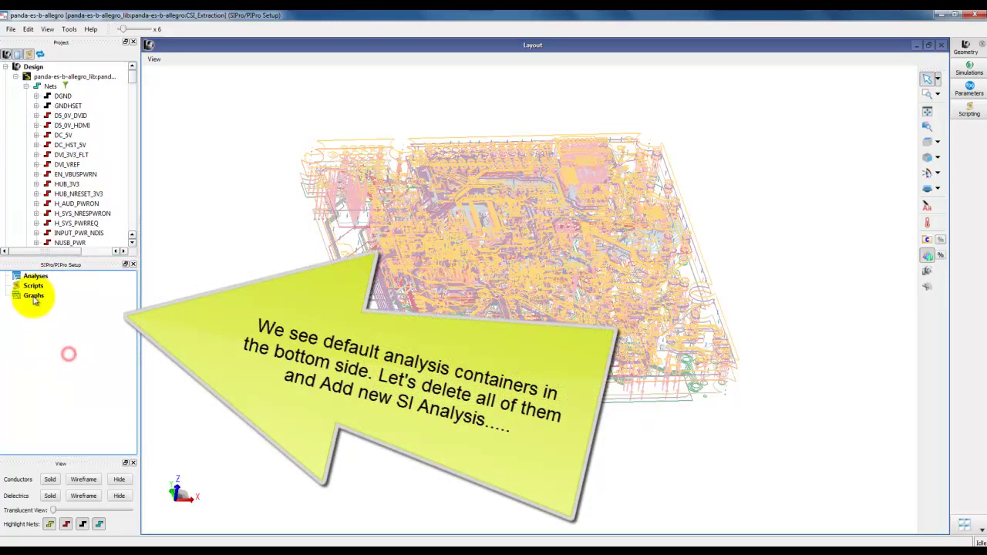
Add a new Power Aware SI analysis and rename Analysis 1 to CSI_Extraction
click(31, 275)
right_click(36, 277)
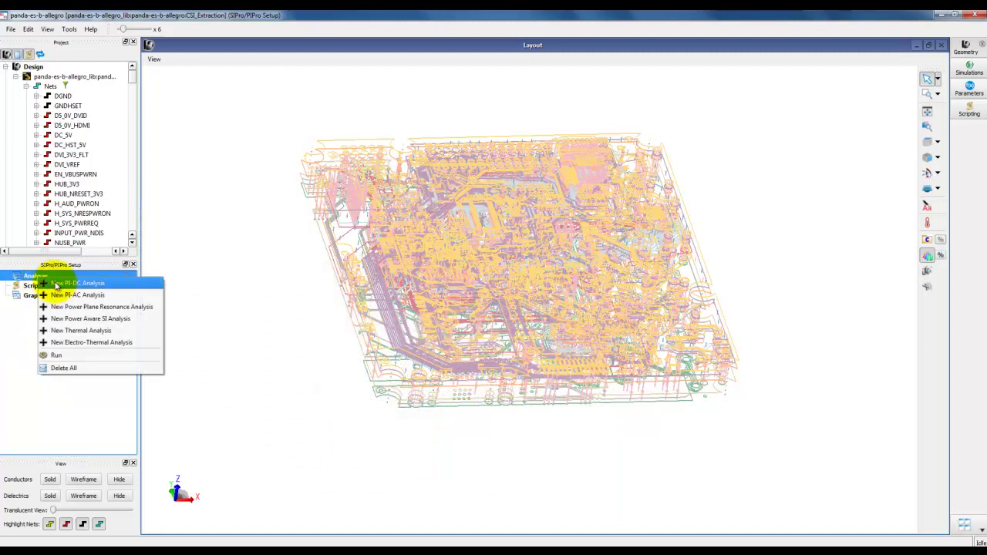
click(112, 319)
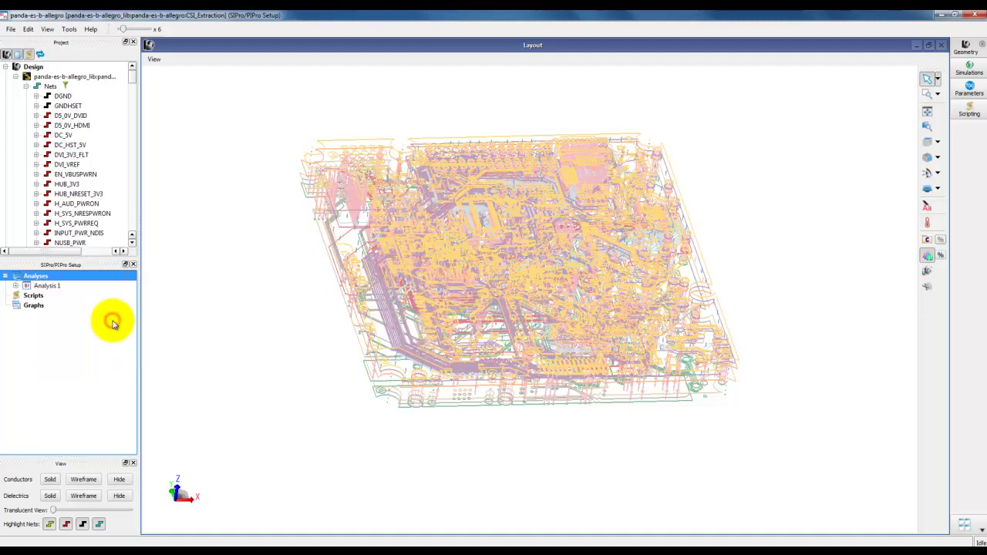
click(15, 286)
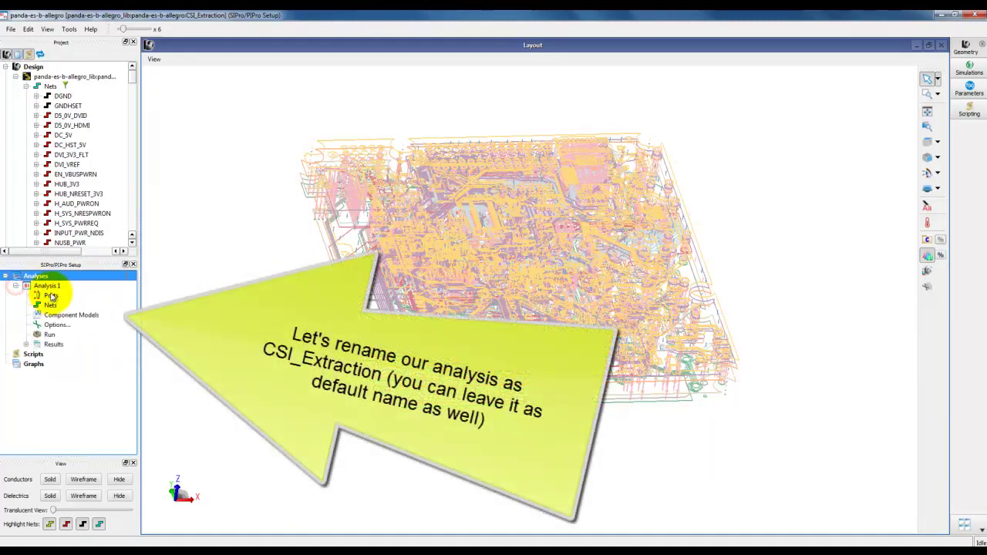
click(50, 287)
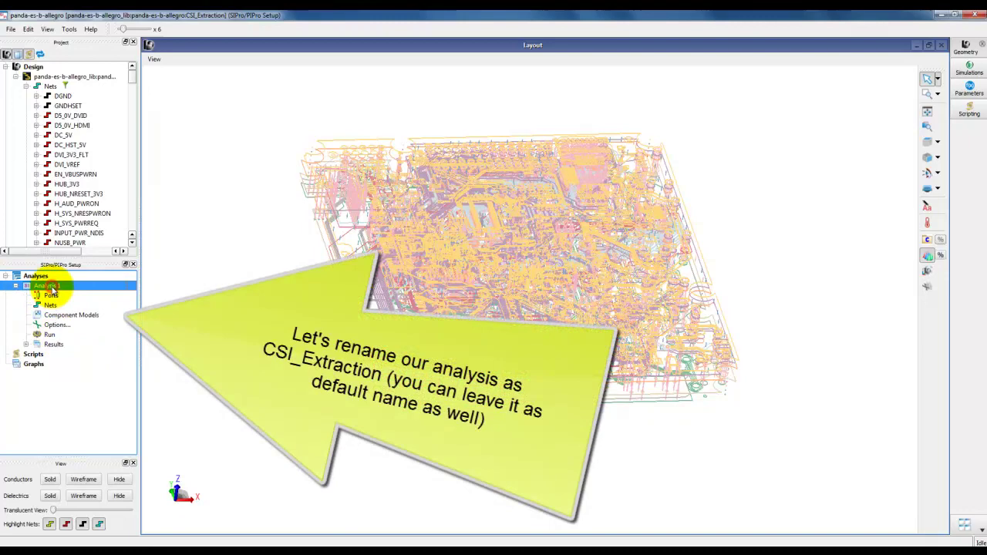
click(49, 287)
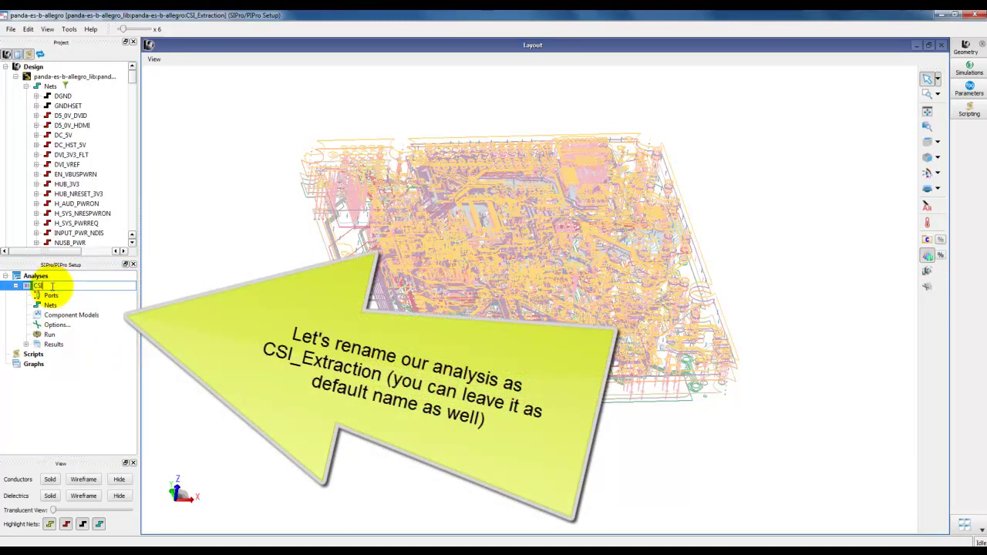
text(CSI_Extraction)
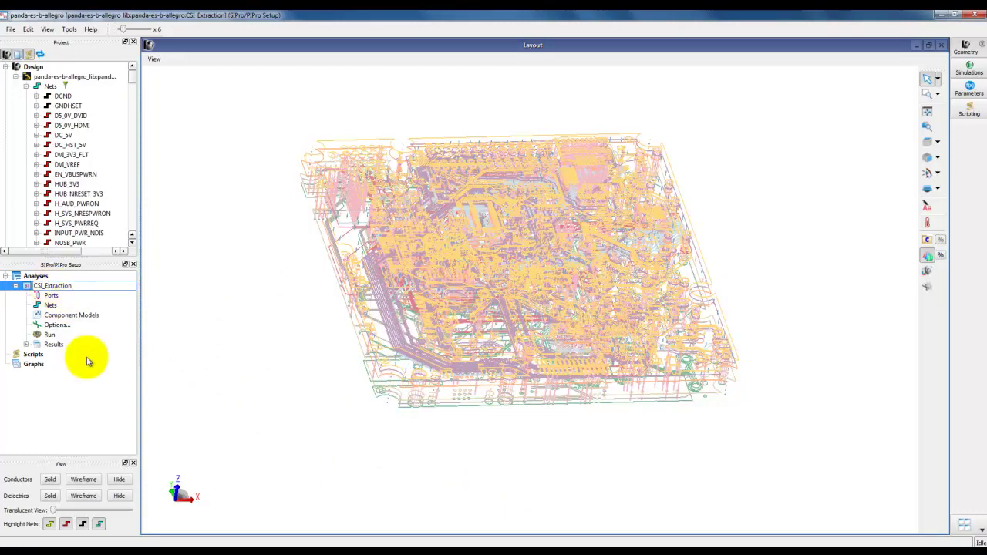
click(99, 392)
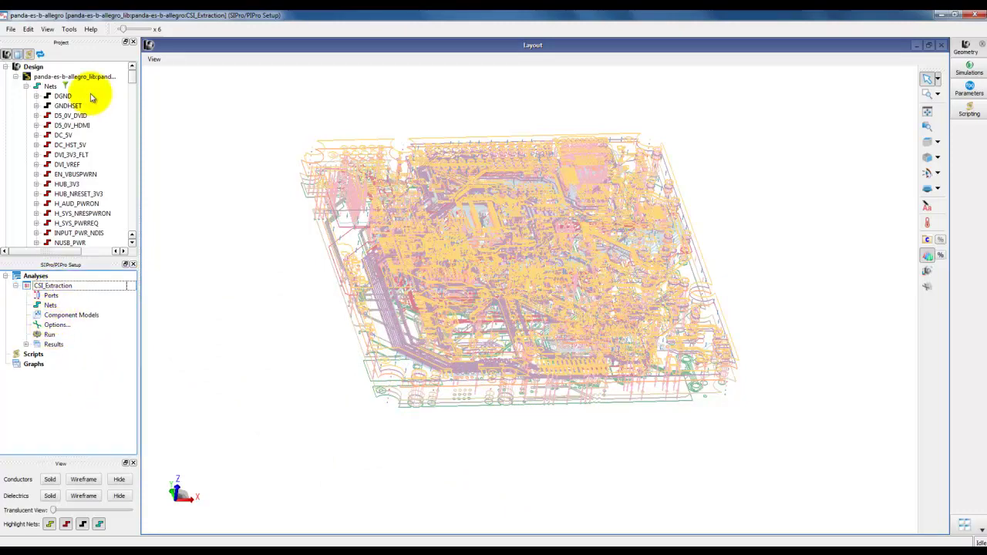
Filter nets by 'csi' and select the ten CSI21 nets DX0–DX4 and DY0–DY4 for classification
mouse_move(85, 91)
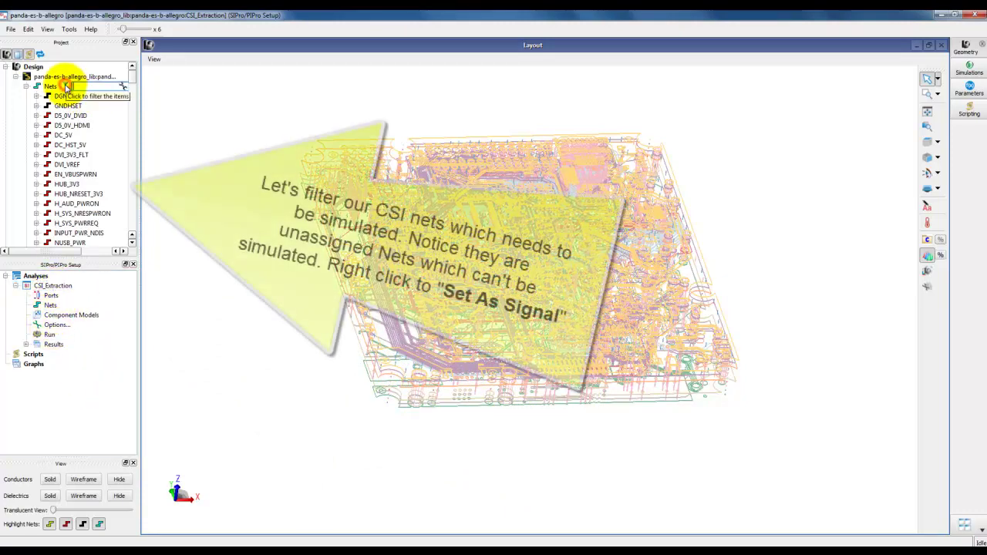
text(csi)
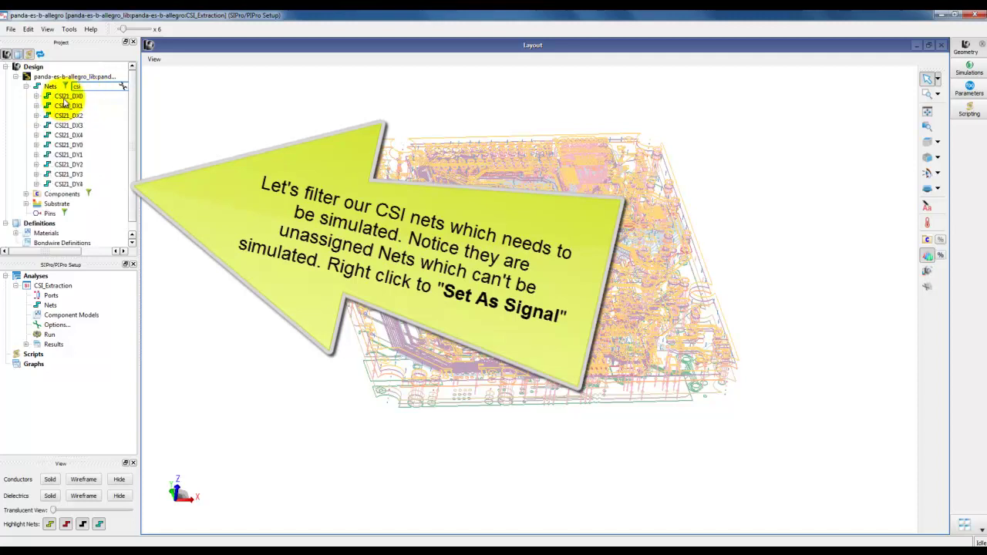
click(65, 96)
shift+click(68, 185)
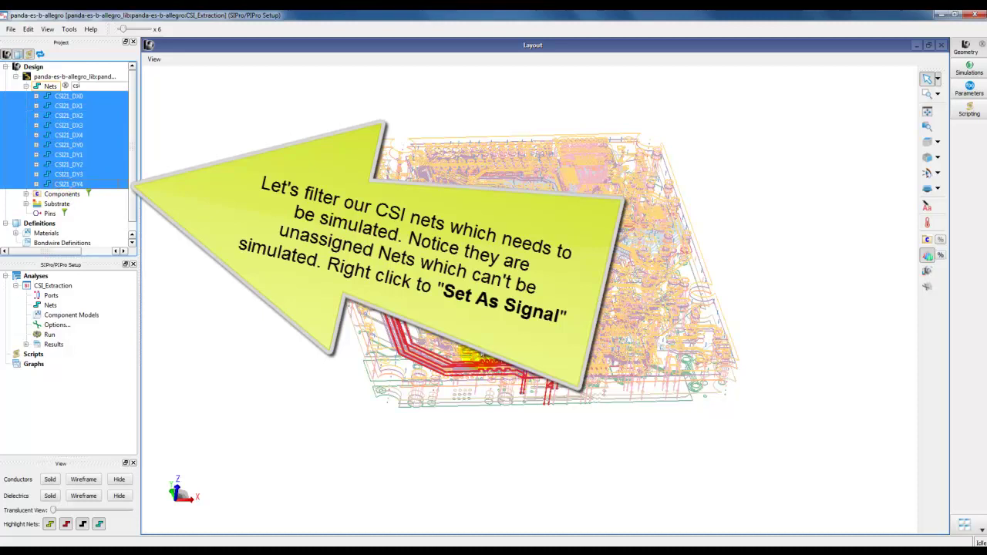
right_click(63, 123)
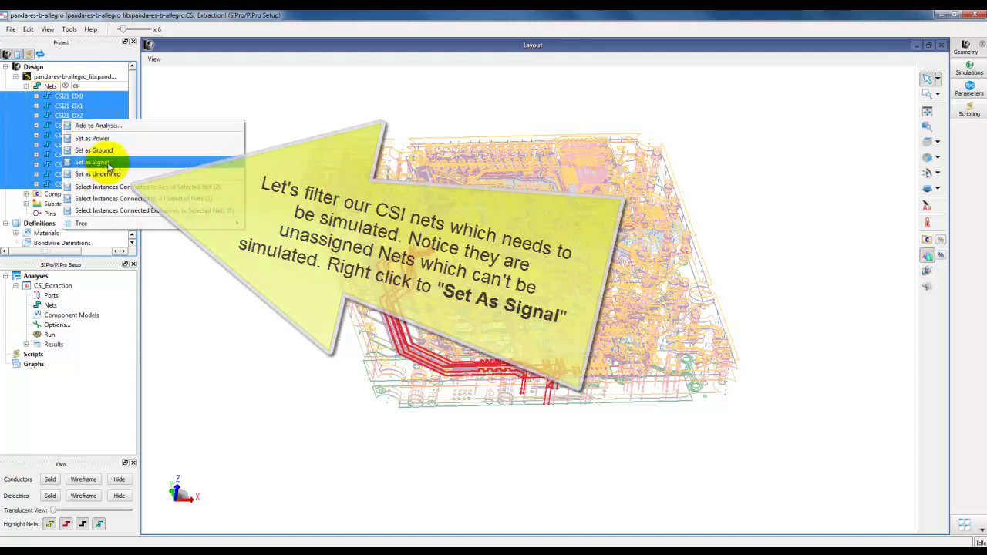
Set the ten CSI21 nets as signal nets and drag them into the CSI_Extraction analysis Nets
click(109, 164)
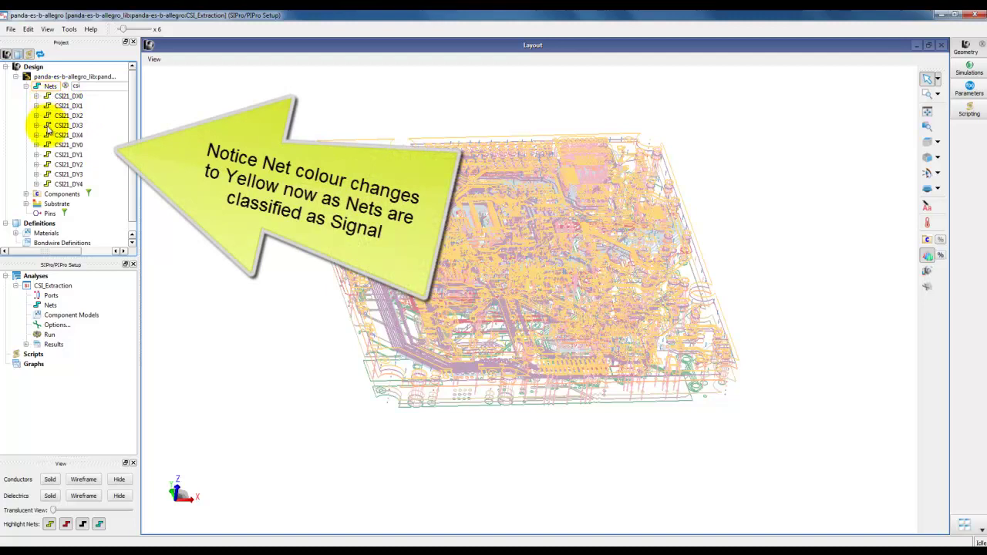
click(68, 96)
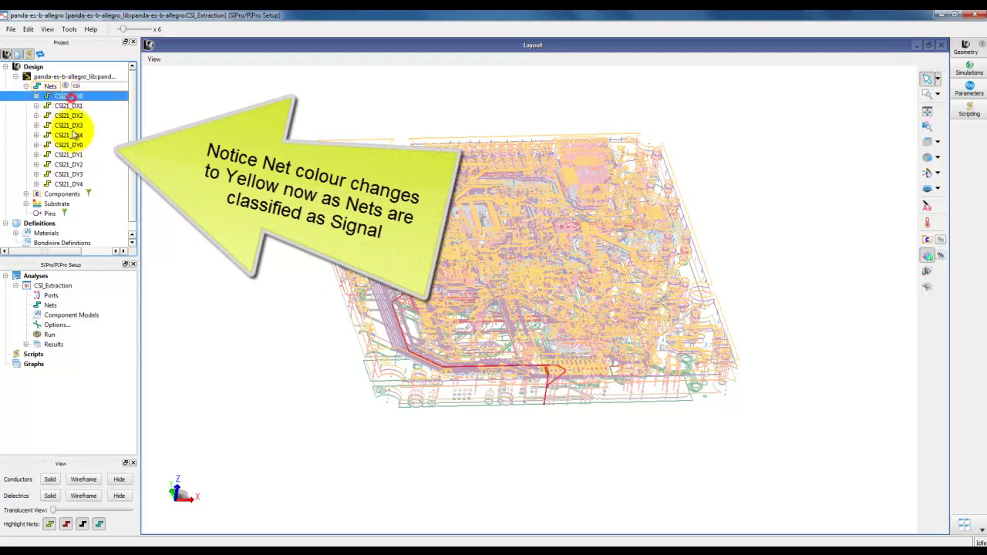
shift+click(75, 184)
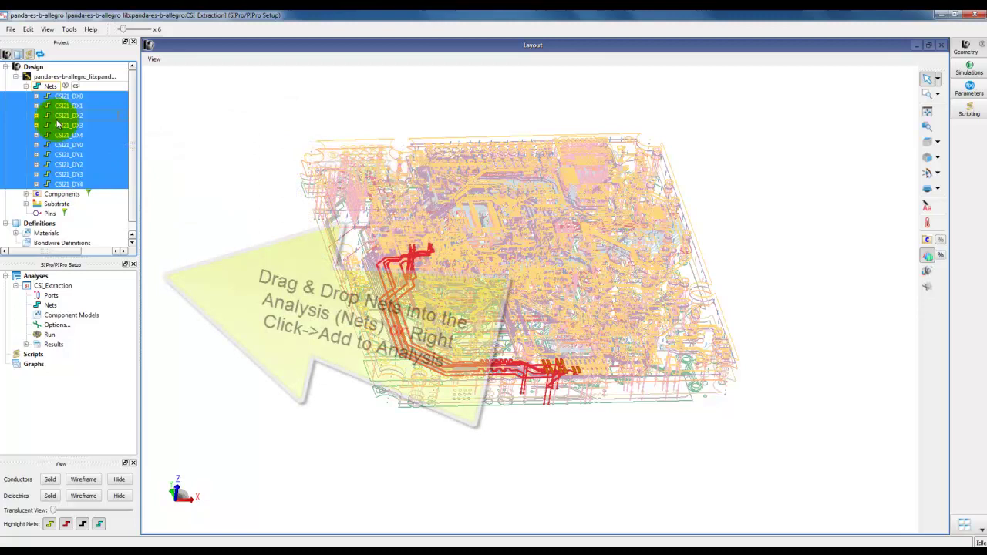
drag(58, 123, 54, 308)
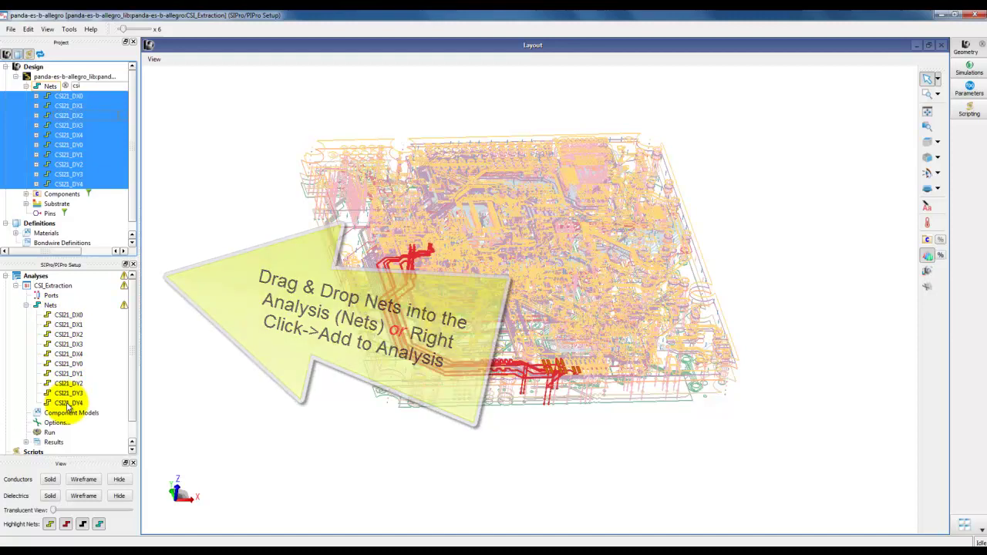
mouse_move(125, 307)
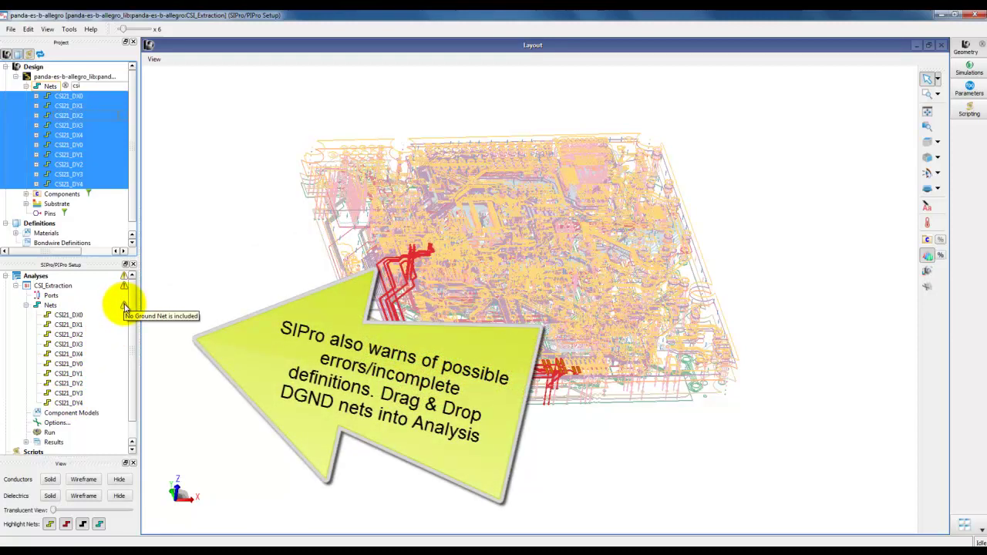
Clear the csi filter and drag the DGND ground net into the analysis Nets
click(67, 87)
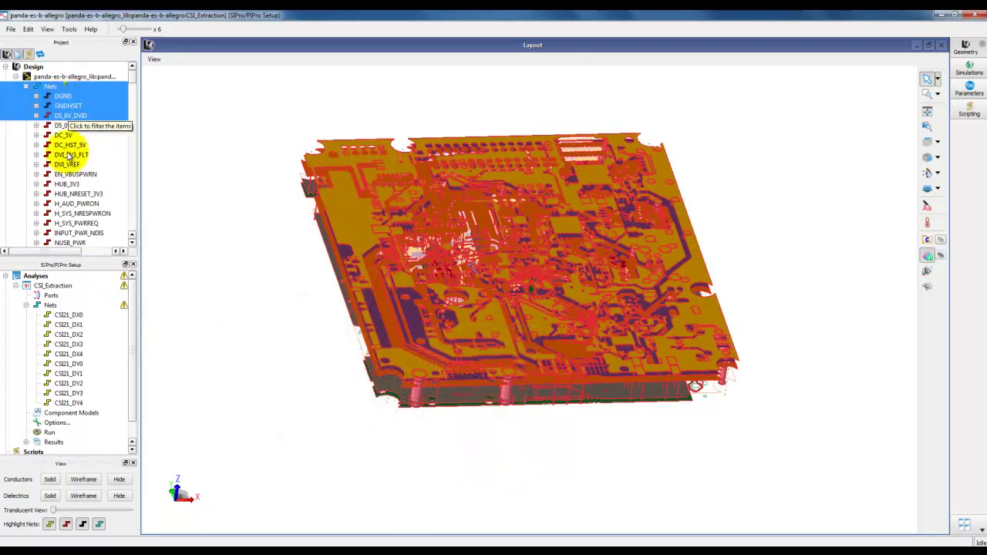
click(68, 154)
click(64, 96)
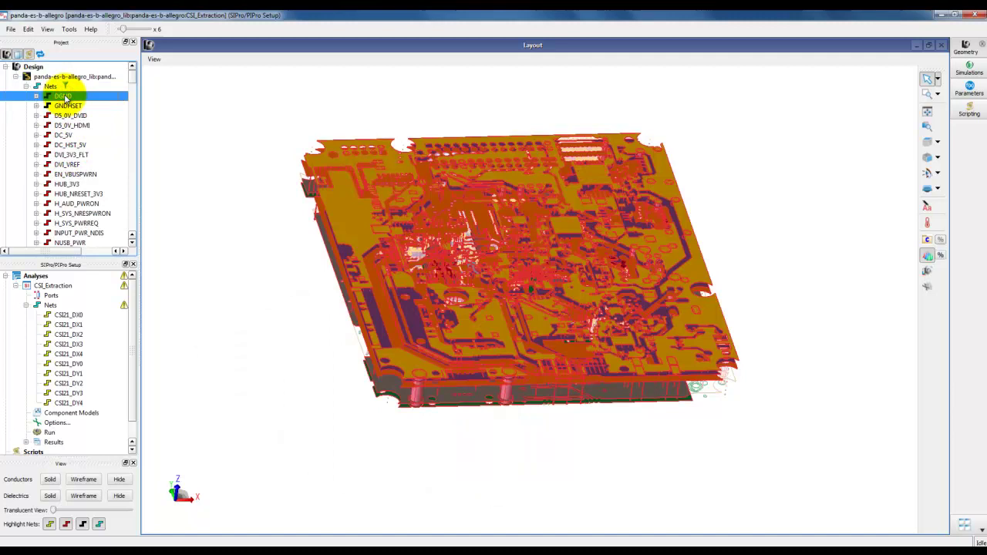
drag(61, 95, 56, 308)
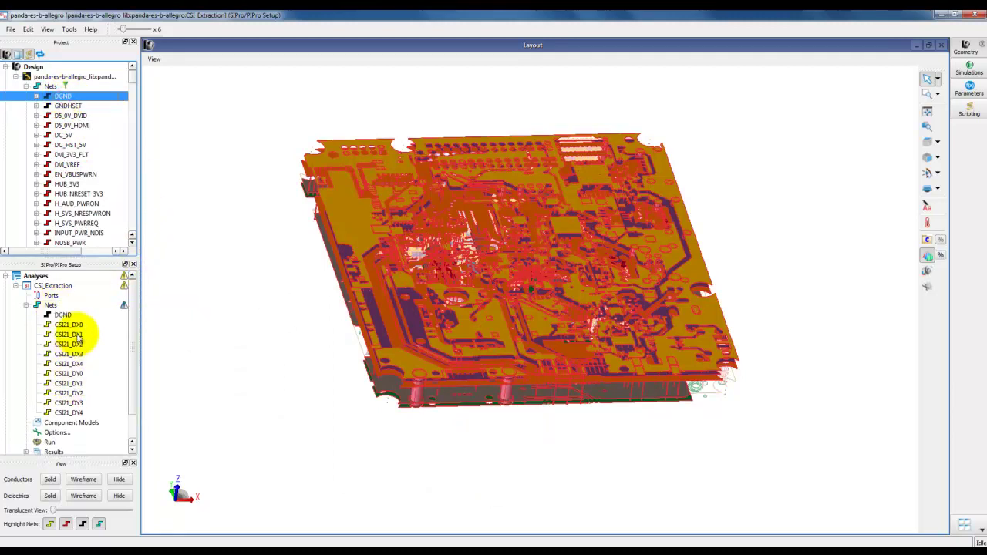
Select the CSI21_DX0 and CSI21_DY0 nets in the analysis net list
click(78, 326)
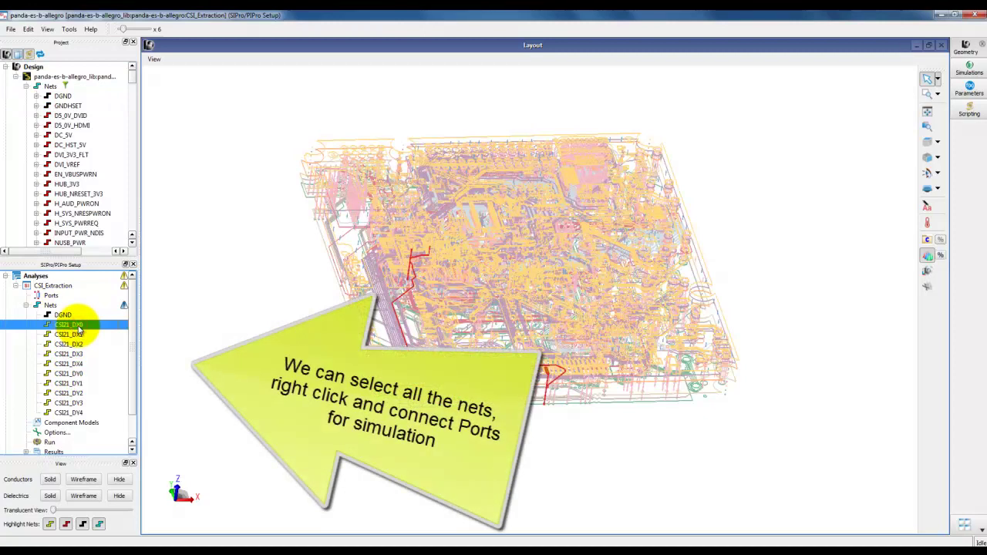
ctrl+click(80, 375)
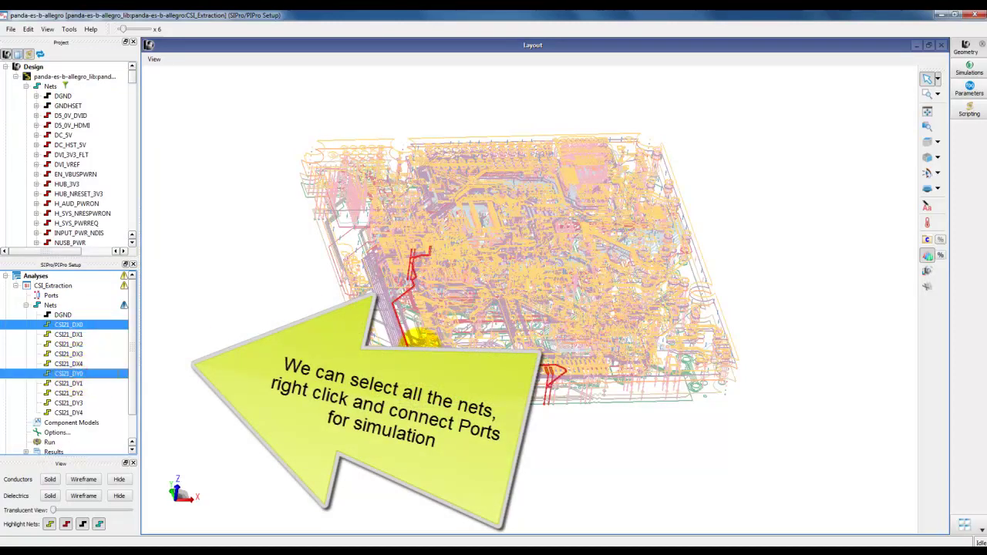
scroll(561, 391, up, 5)
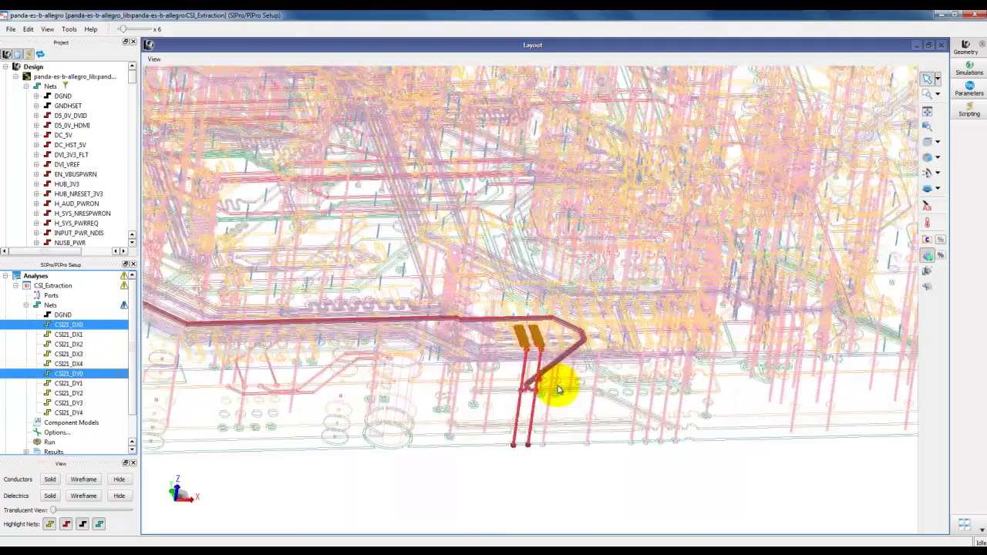
scroll(561, 391, up, 3)
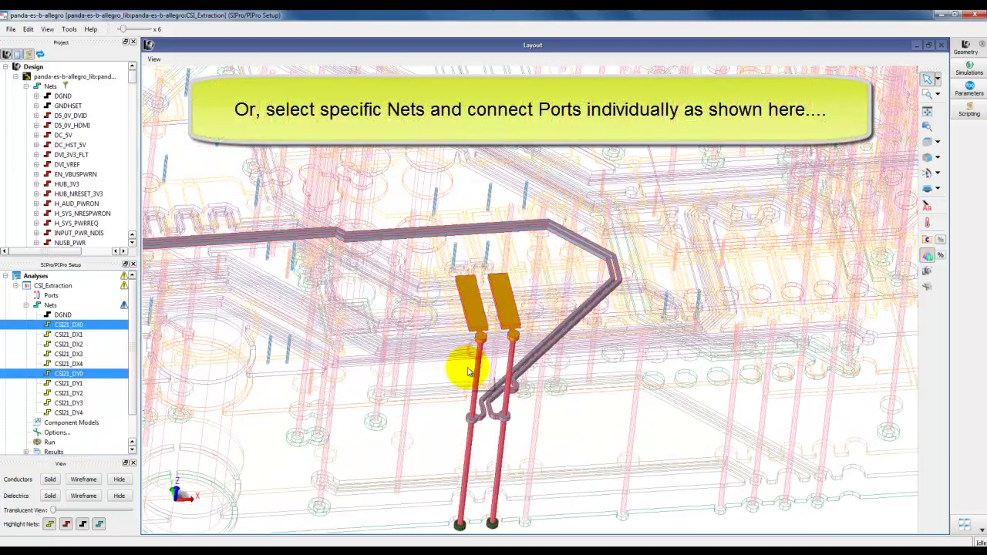
scroll(468, 372, down, 6)
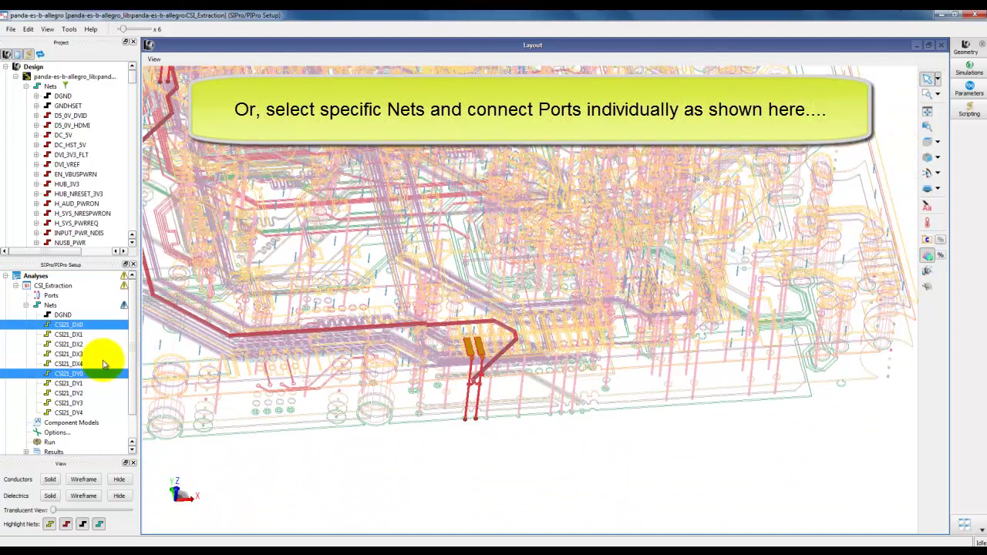
Create ports for the CSI21_DX0/DY0 pair on J17 and U10, with DGND as ground for minus terminals
right_click(81, 376)
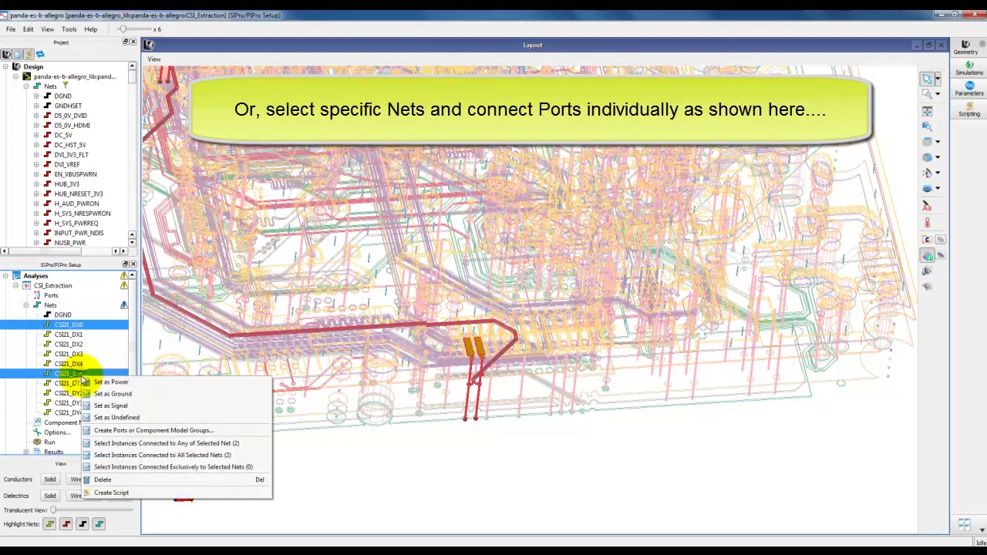
click(114, 434)
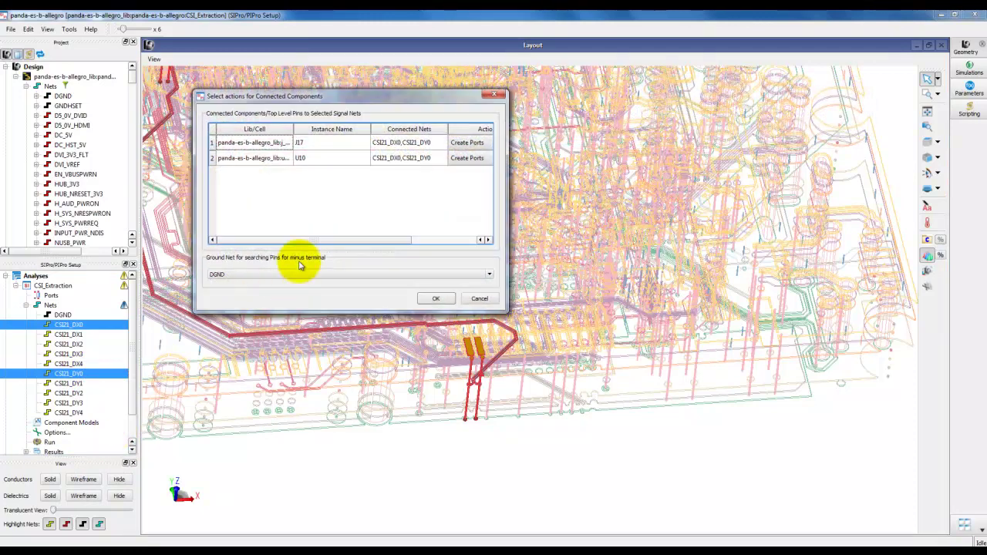
drag(506, 188, 635, 188)
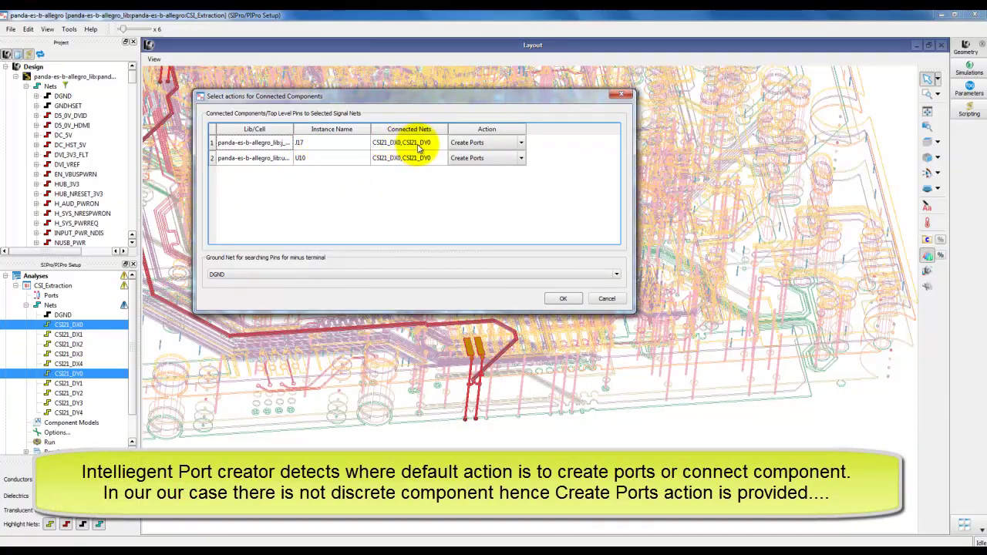
click(503, 147)
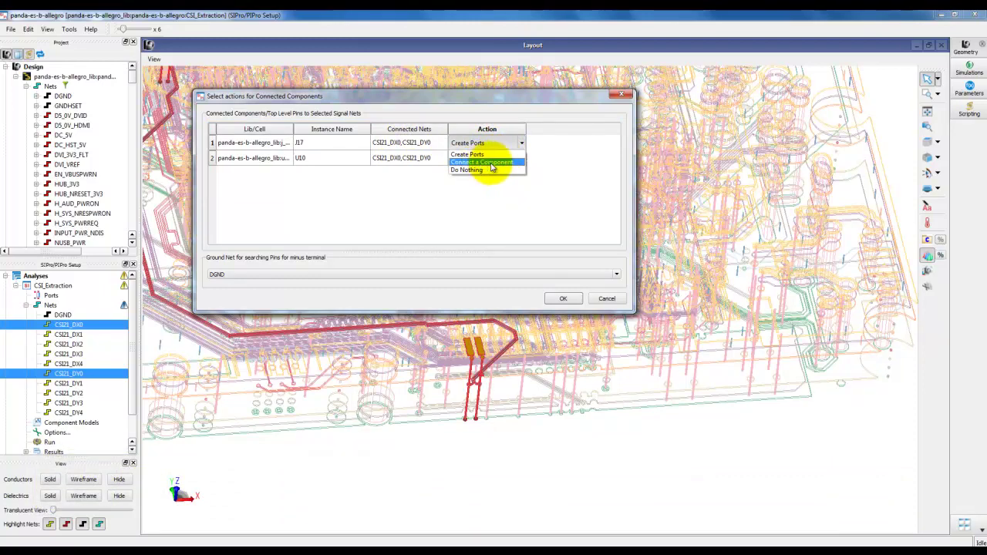
click(492, 187)
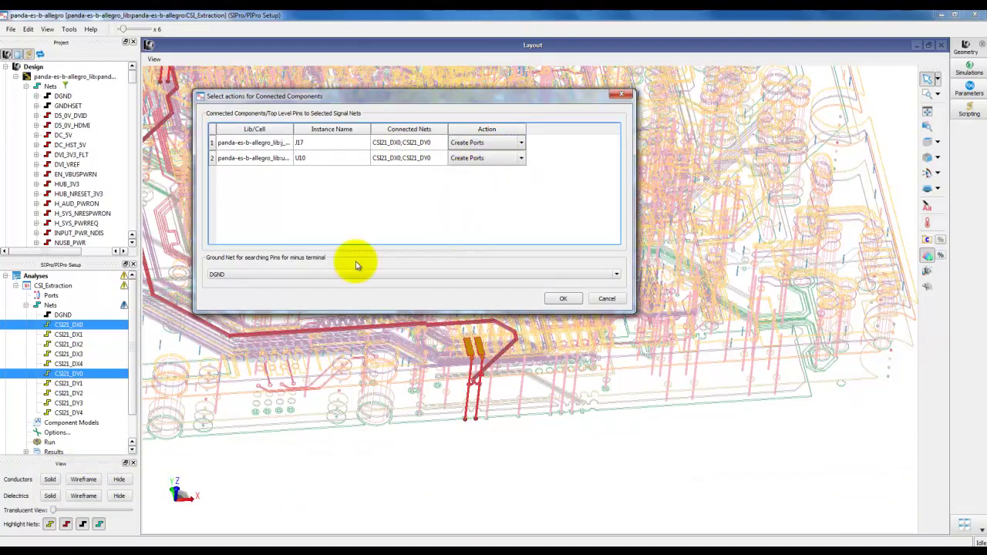
click(213, 275)
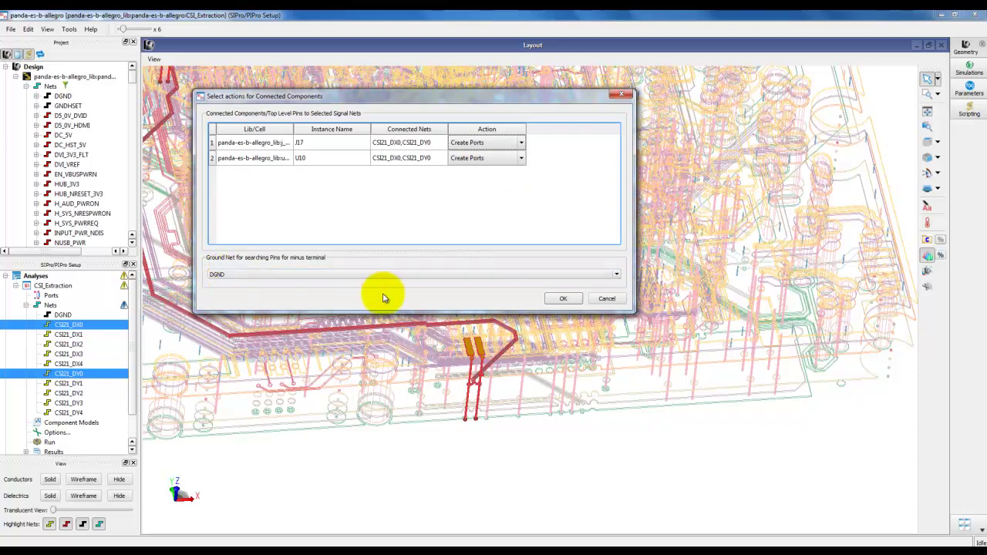
click(565, 299)
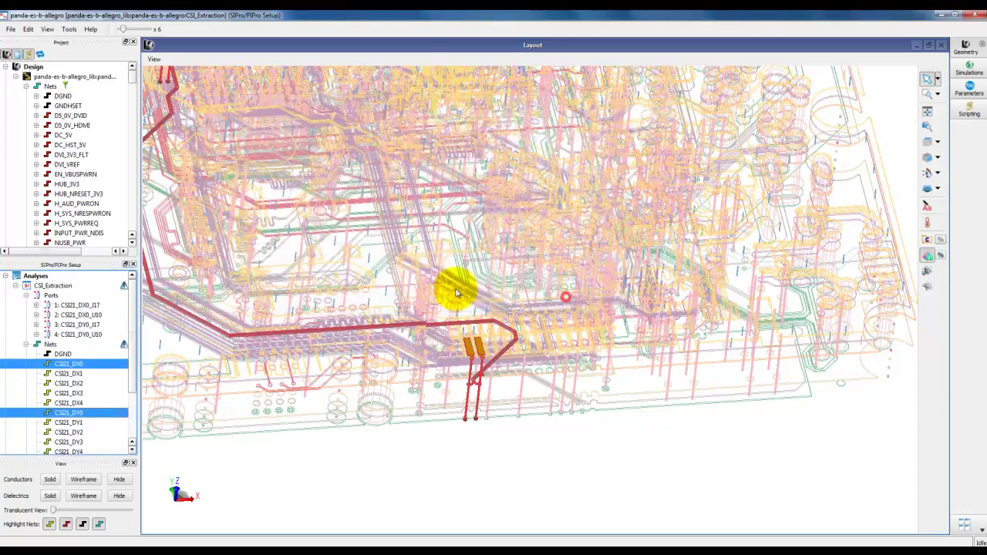
click(77, 305)
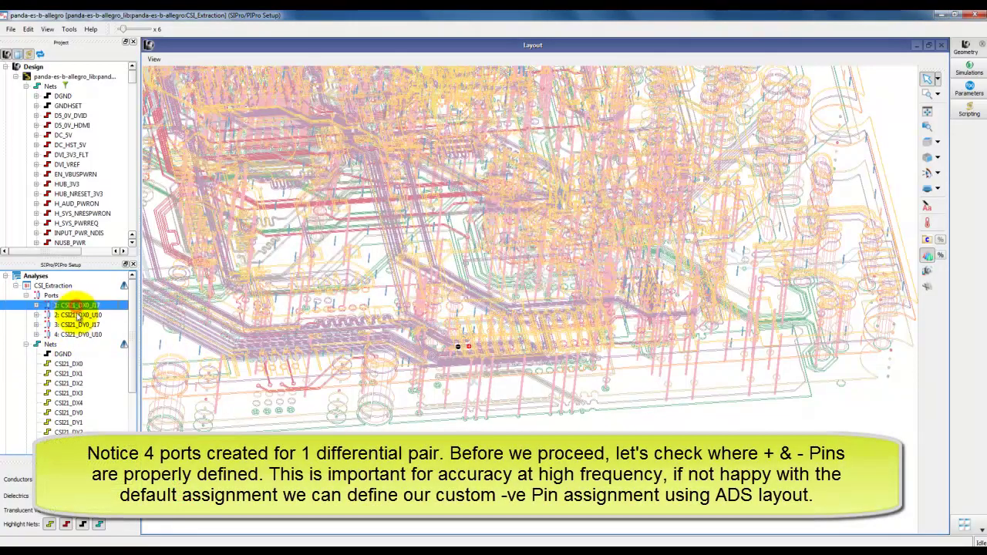
ctrl+click(78, 325)
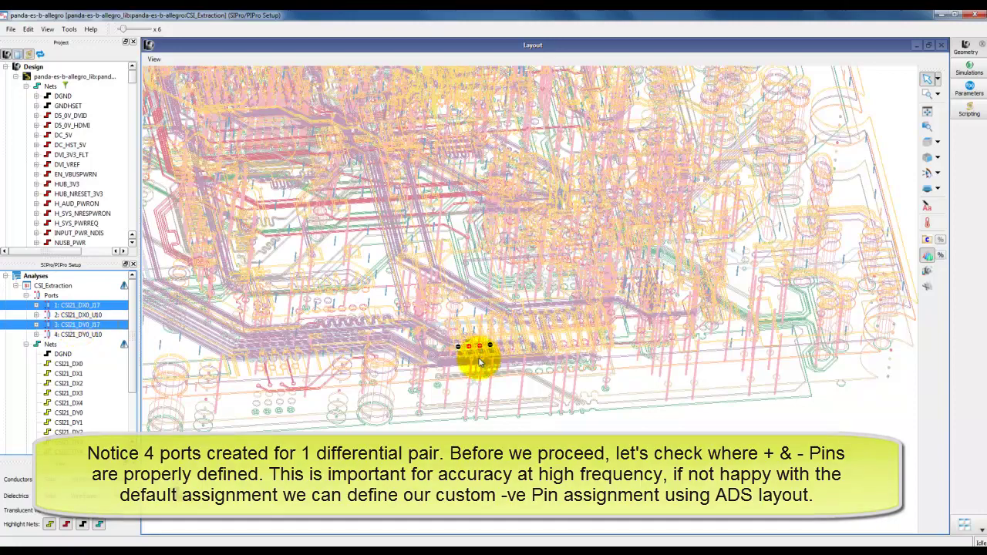
scroll(479, 349, up, 5)
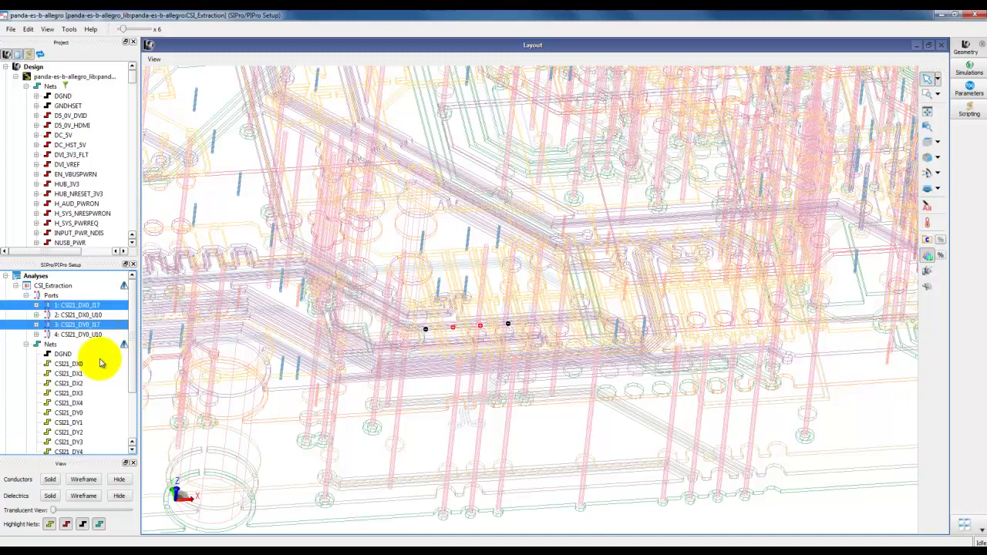
click(73, 364)
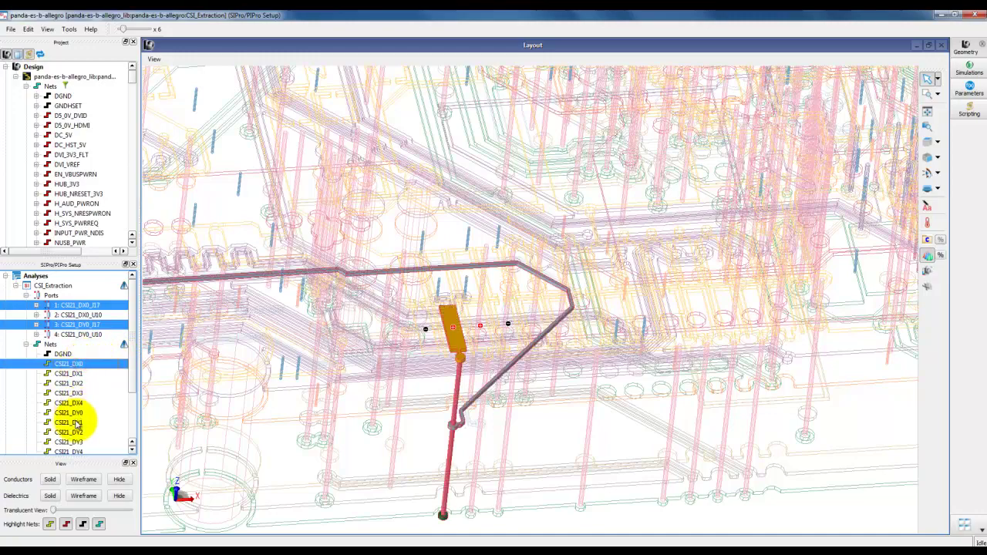
ctrl+click(77, 413)
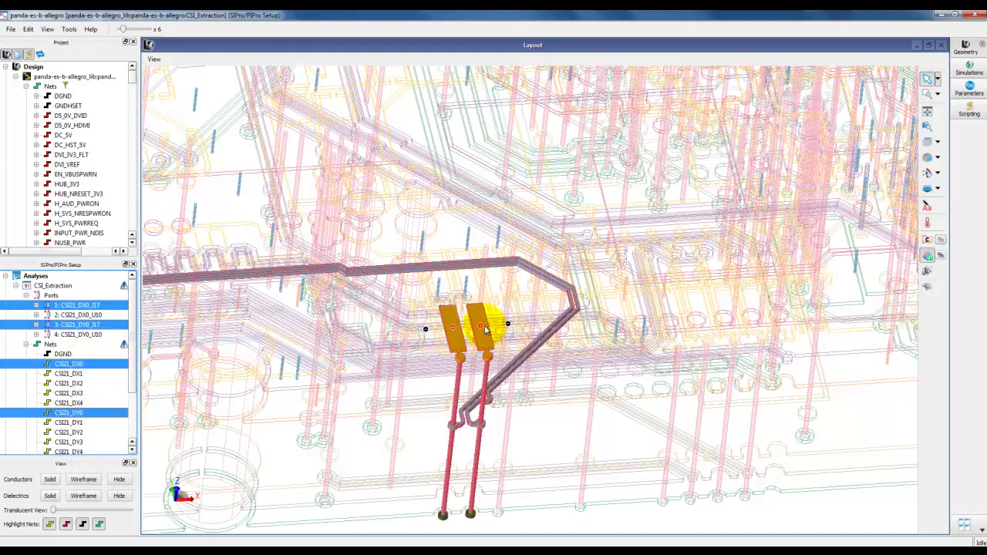
scroll(486, 330, up, 2)
scroll(486, 330, up, 2)
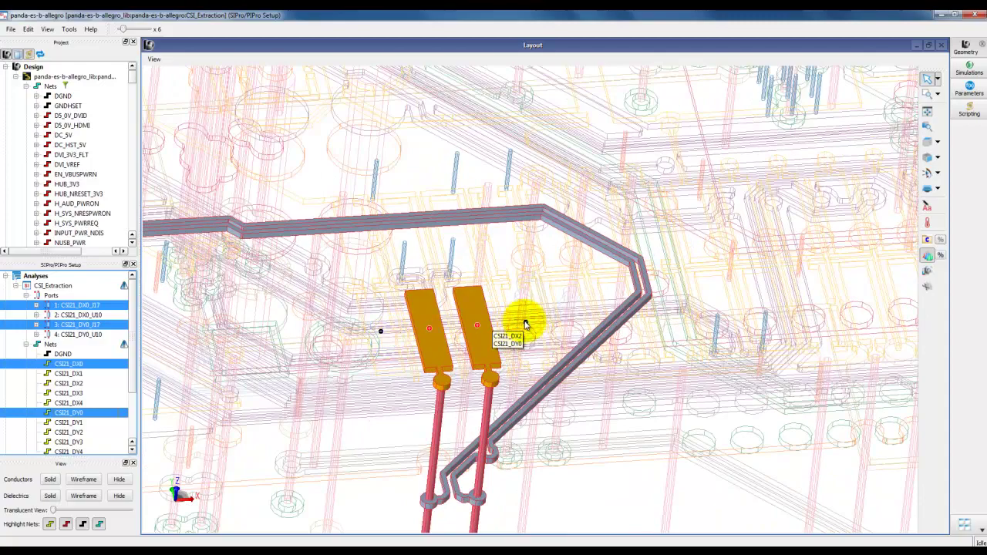
scroll(455, 287, down, 5)
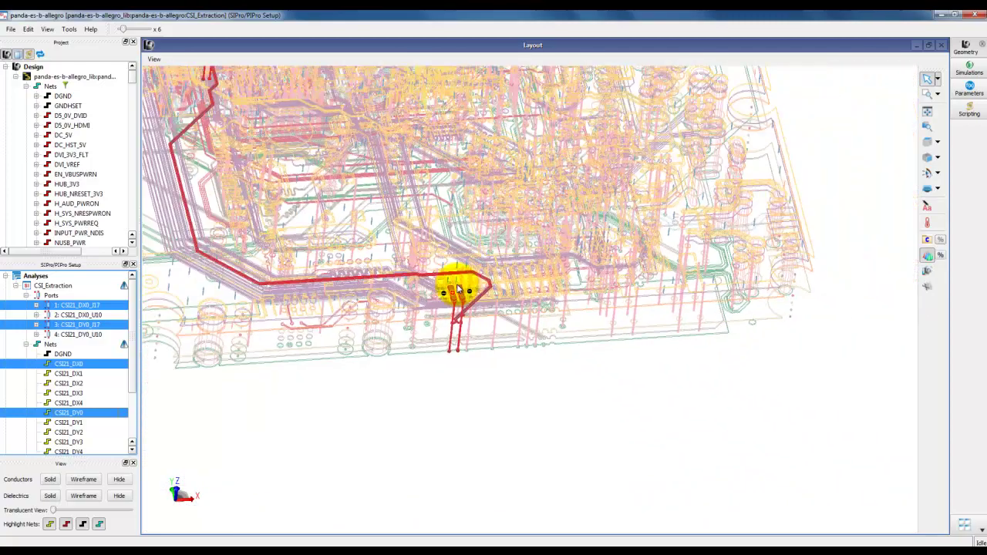
Create ports 5–8 for the CSI21_DX1/DY1 pair at J17 and U10
scroll(458, 288, down, 3)
click(288, 412)
click(62, 373)
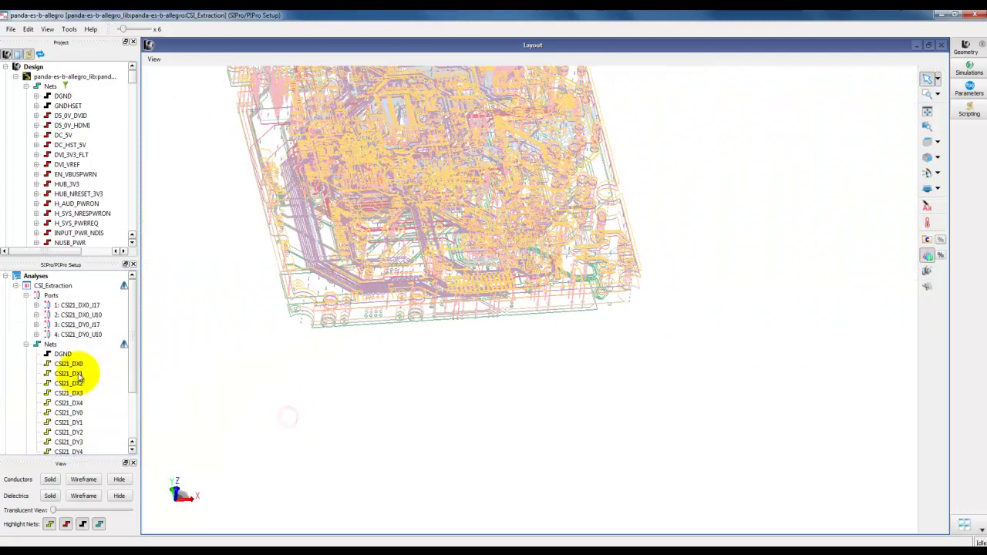
ctrl+click(76, 423)
click(75, 424)
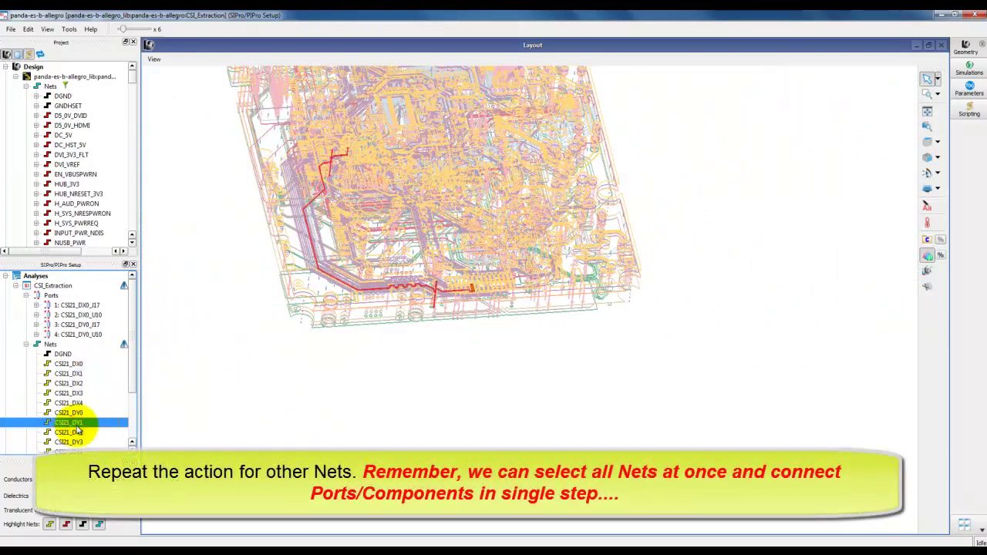
ctrl+click(77, 375)
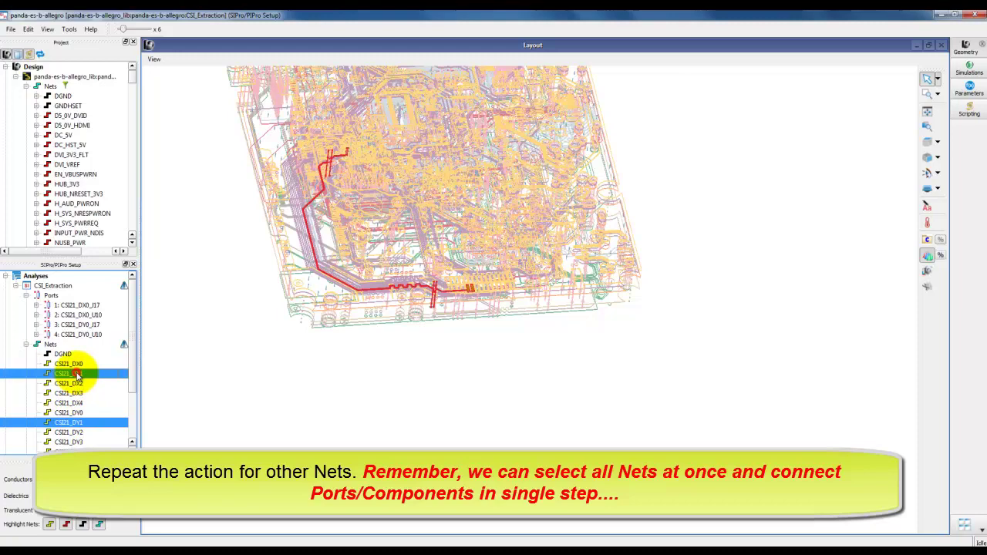
right_click(77, 375)
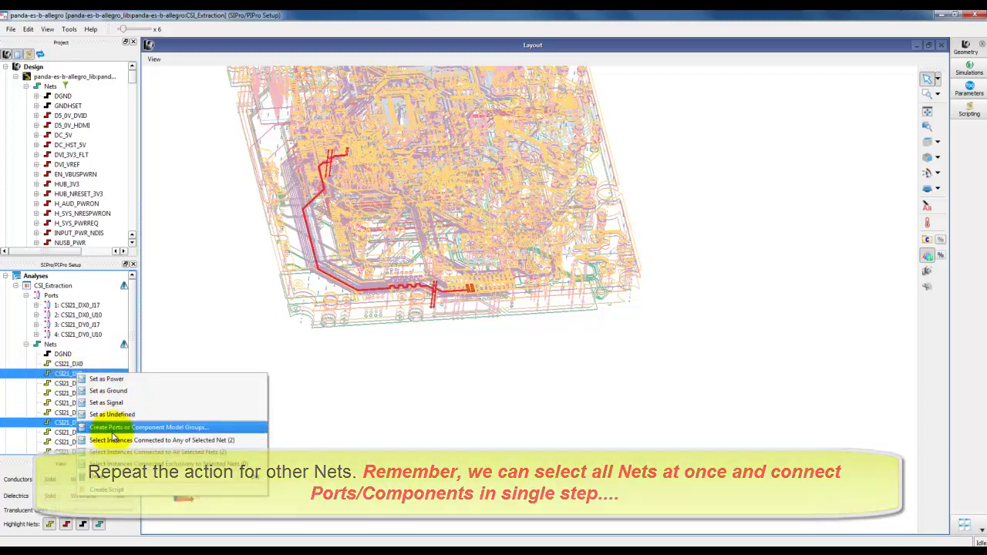
click(111, 432)
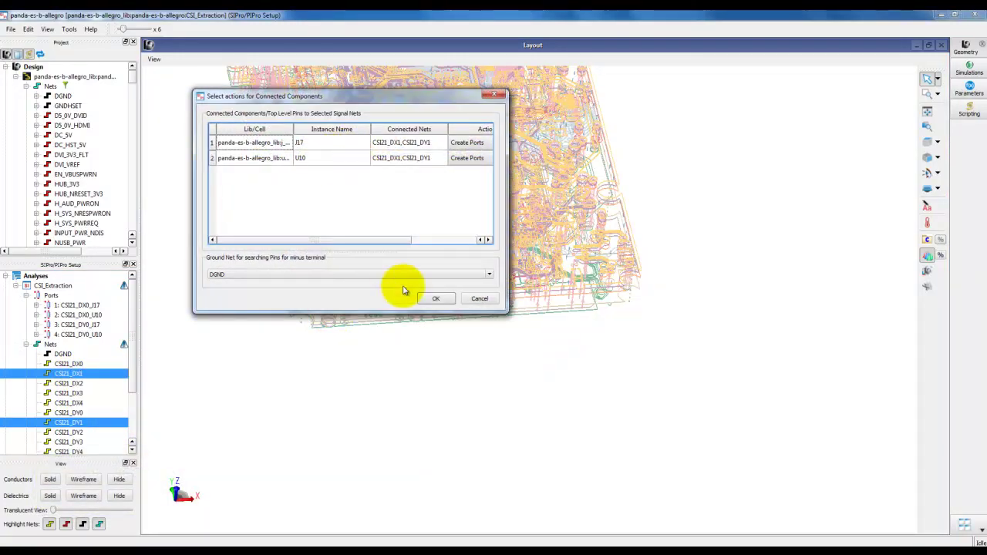
click(434, 301)
Create ports 9–12 for the CSI21_DX2/DY2 pair
click(104, 422)
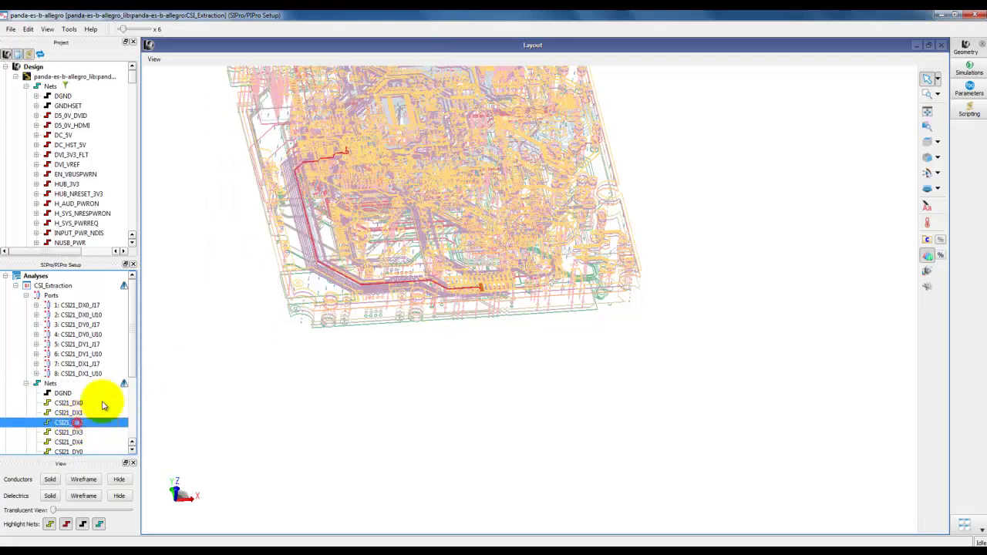
drag(133, 354, 136, 401)
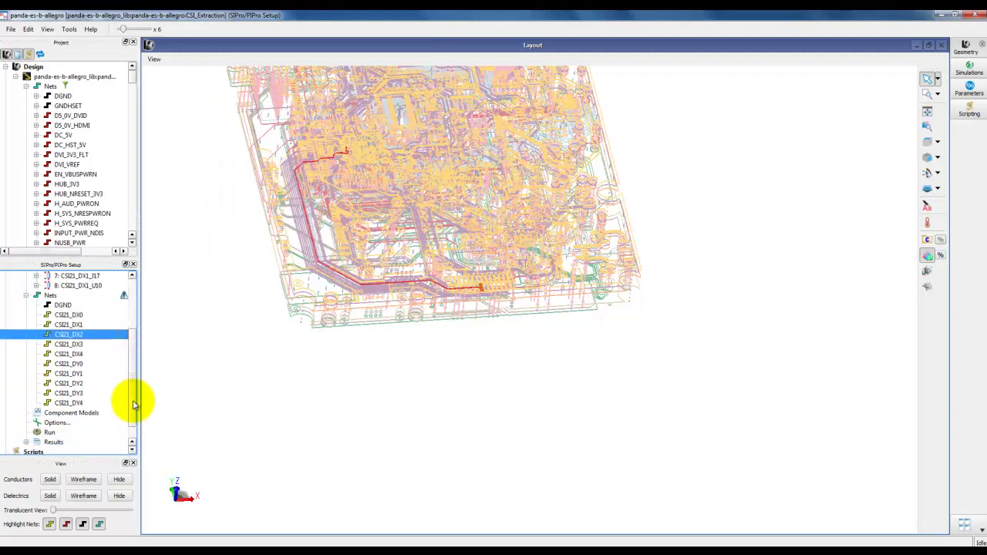
ctrl+click(77, 384)
right_click(77, 389)
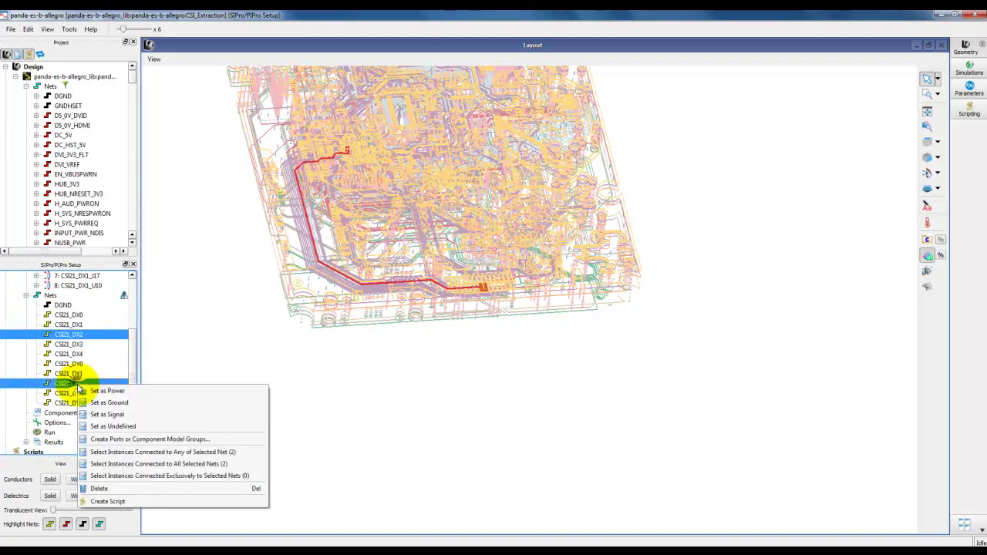
click(115, 439)
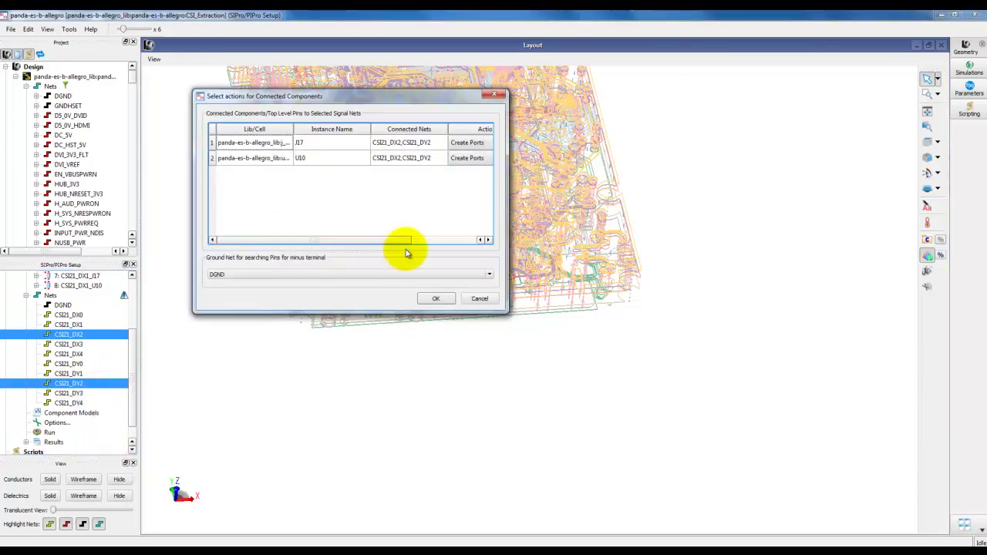
click(433, 295)
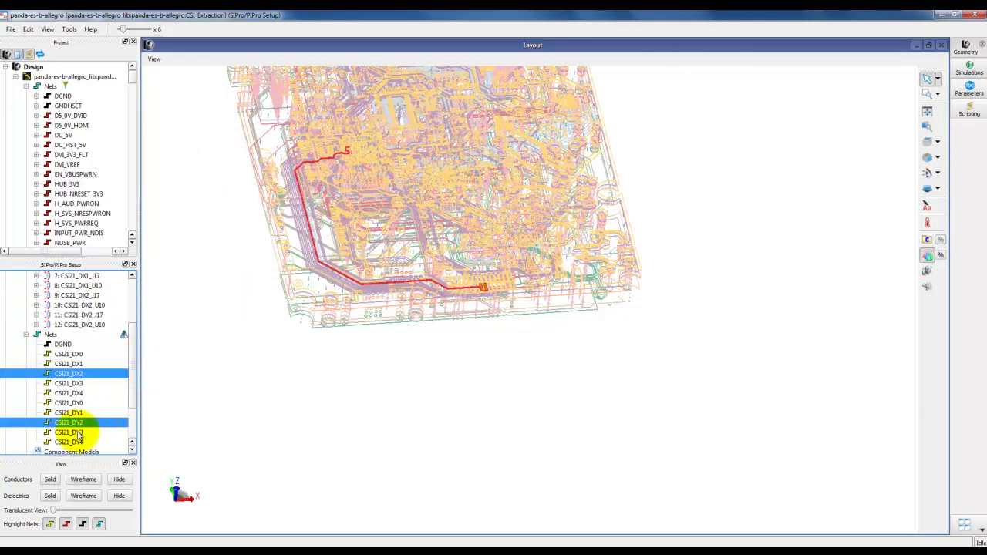
Create ports 13–16 for the CSI21_DX3/DY3 pair
click(77, 383)
ctrl+click(77, 433)
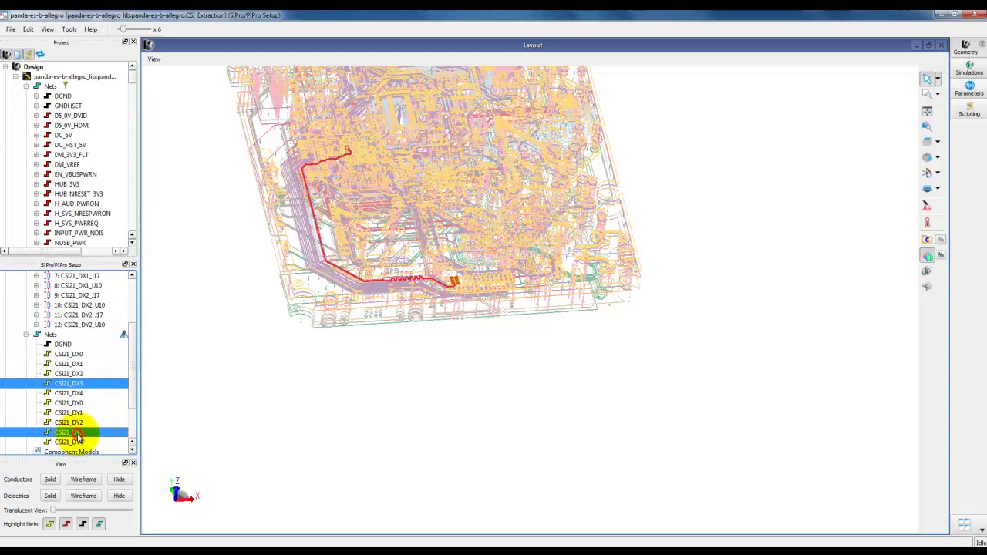
right_click(77, 433)
click(118, 489)
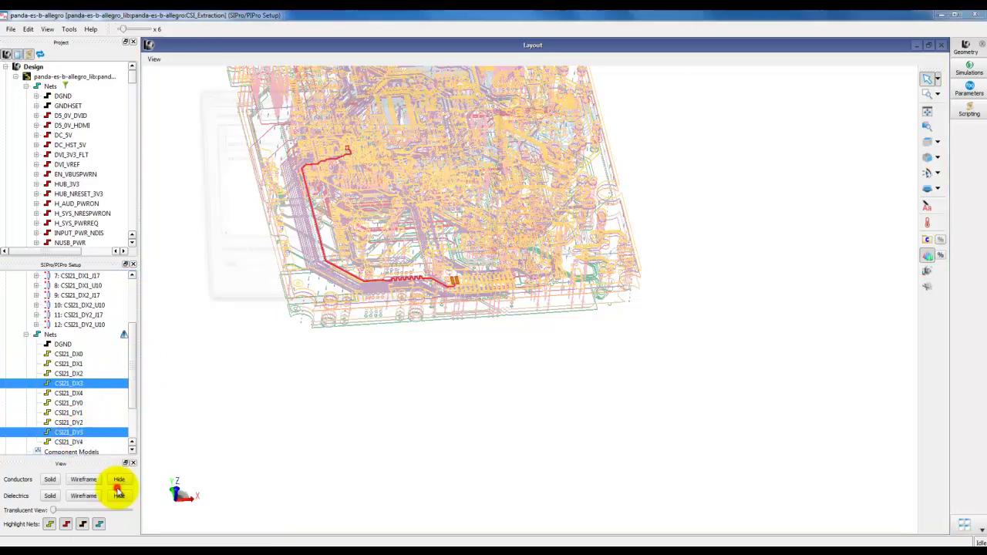
click(433, 299)
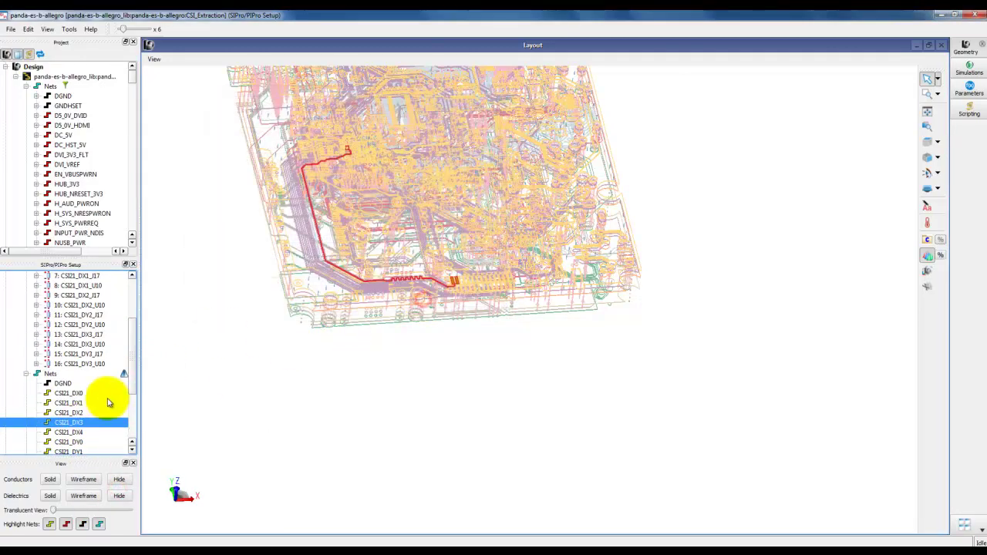
Create ports 17–20 for the CSI21_DX4/DY4 pair, completing all 20 ports
drag(132, 375, 134, 410)
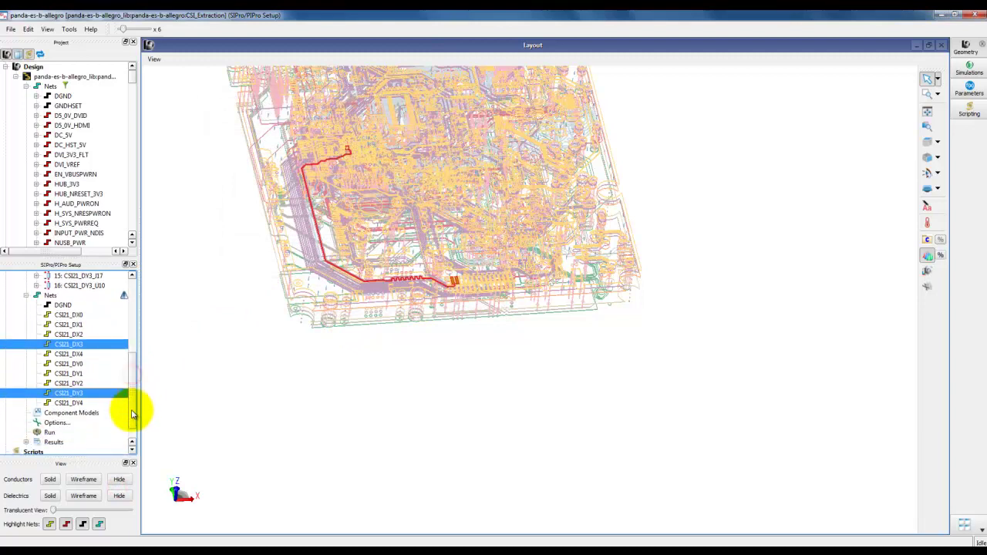
click(76, 355)
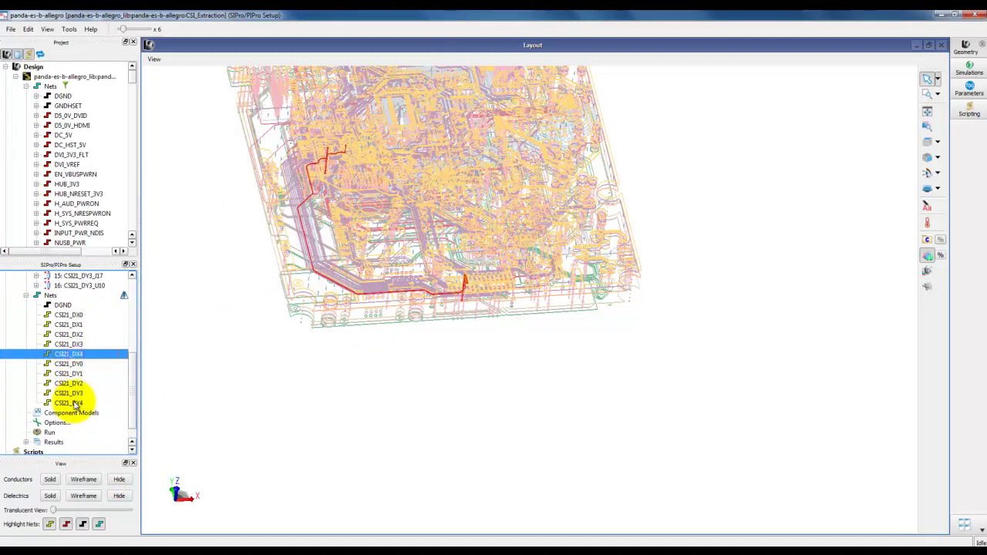
right_click(73, 405)
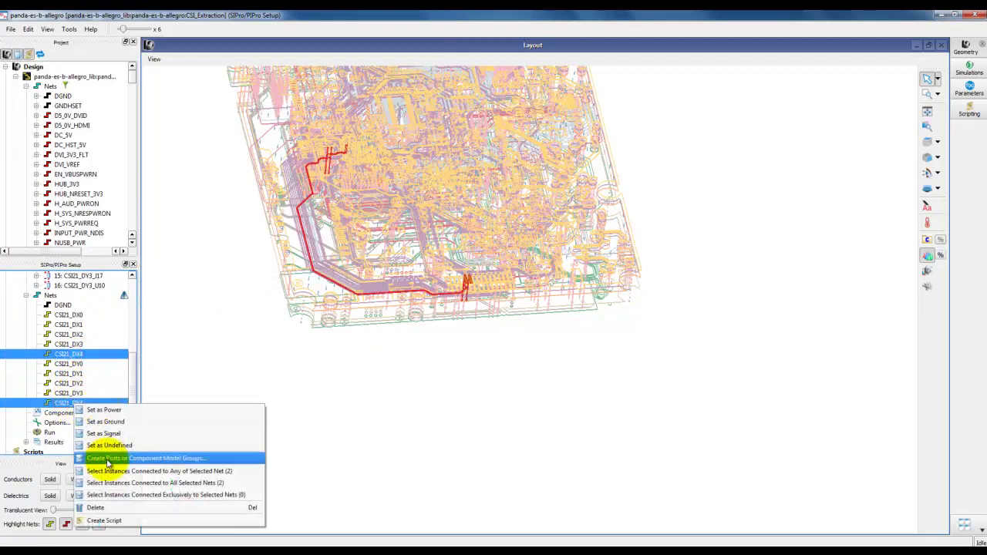
click(108, 460)
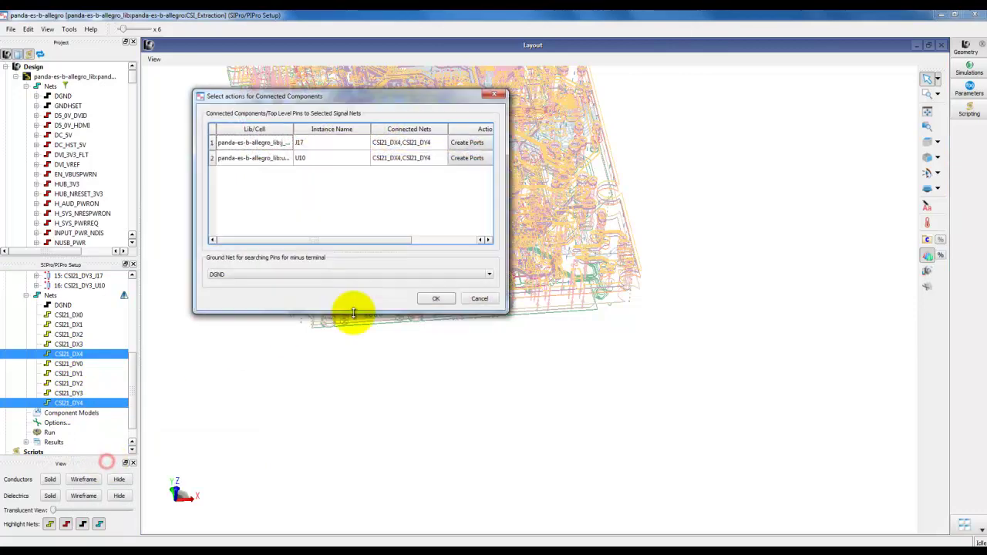
click(433, 300)
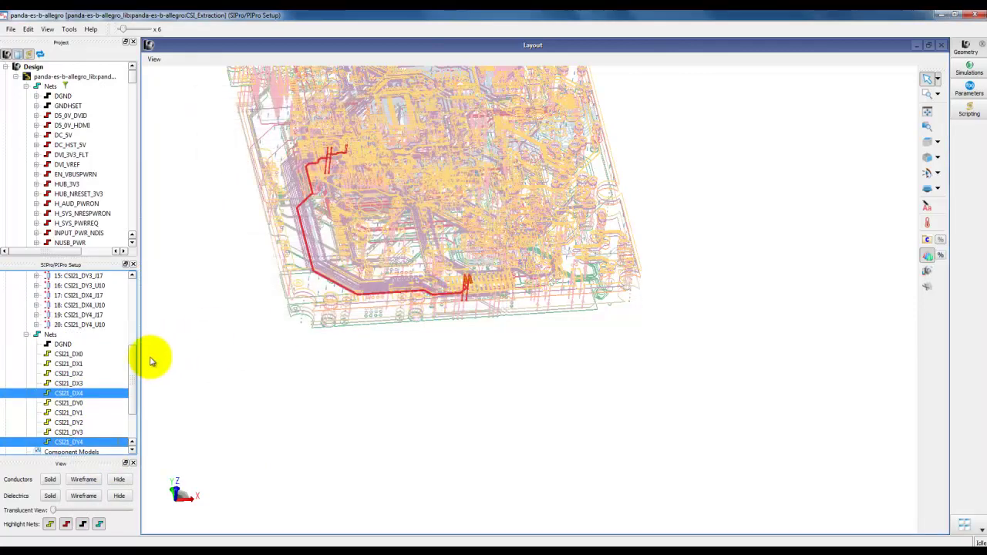
drag(131, 374, 137, 342)
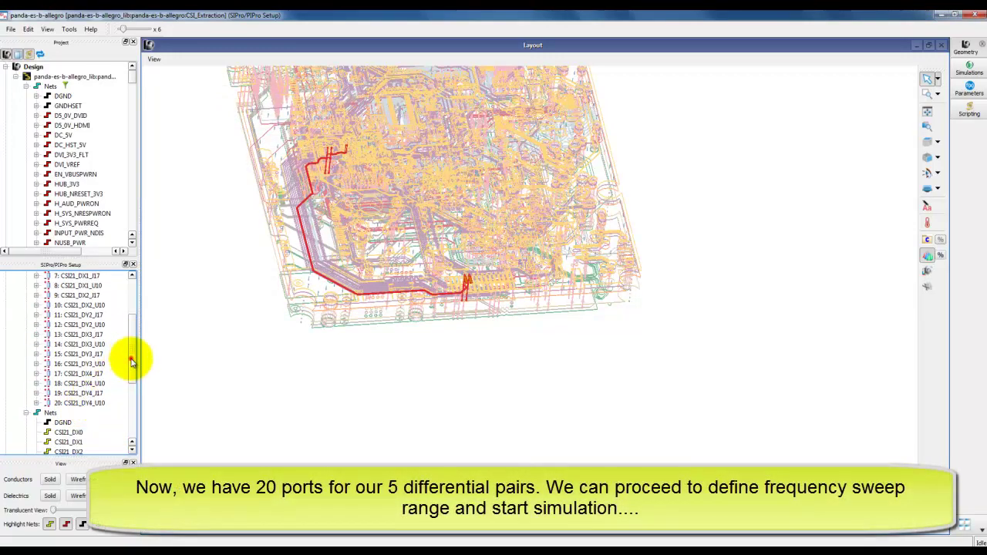
drag(131, 361, 136, 331)
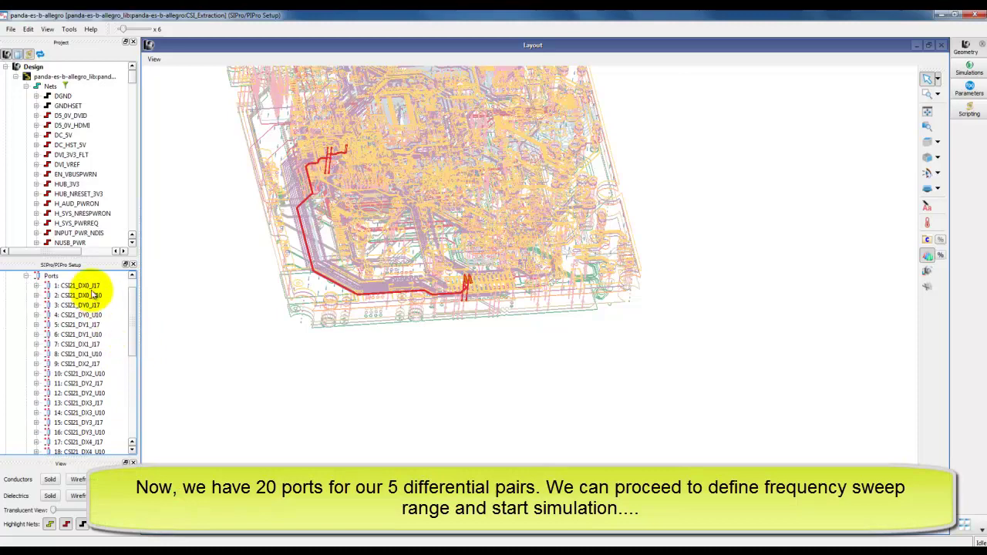
Change the CSI_Extraction automatic frequency plan's Stop frequency to 2 GHz (0 Hz–2 GHz) and save it
scroll(104, 330, down, 7)
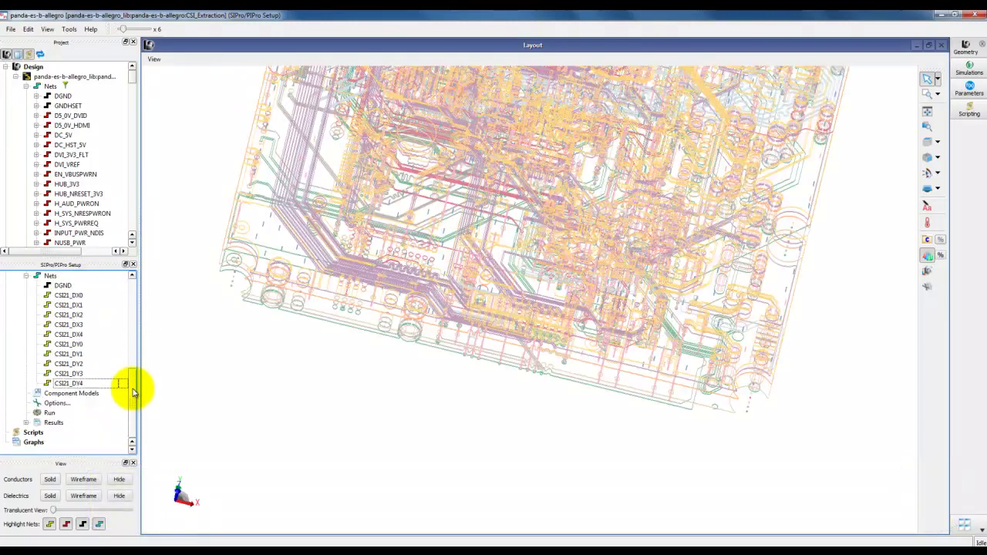
click(69, 394)
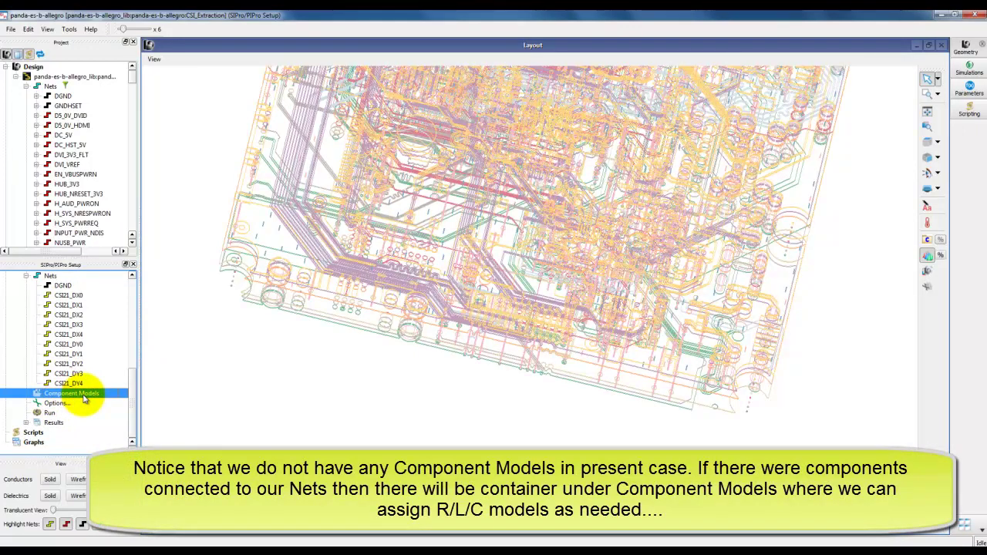
double_click(59, 404)
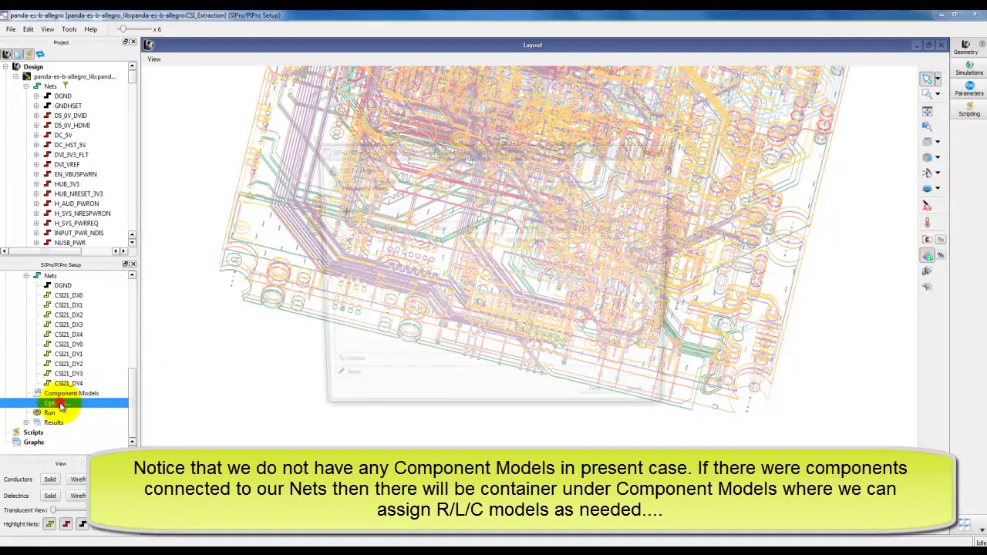
click(465, 241)
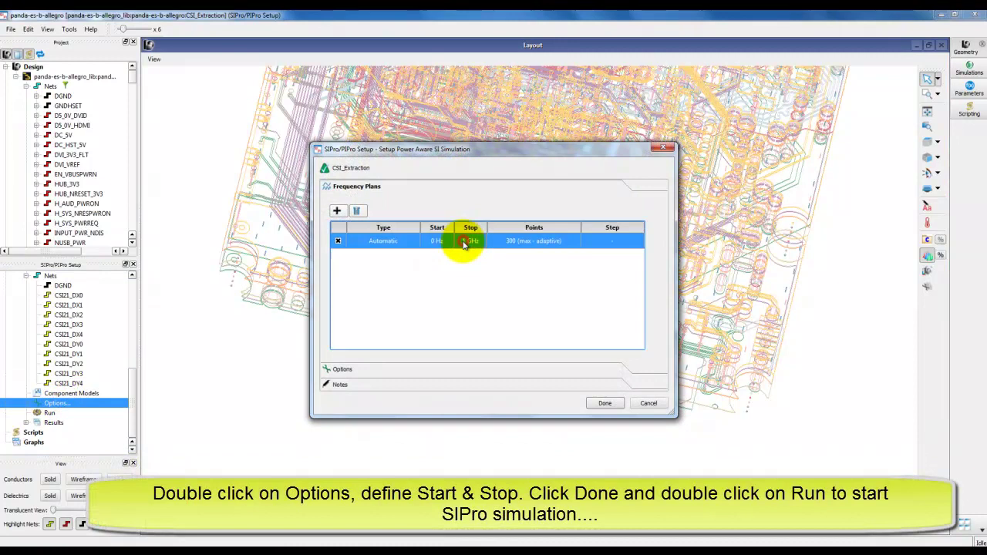
click(465, 241)
click(458, 242)
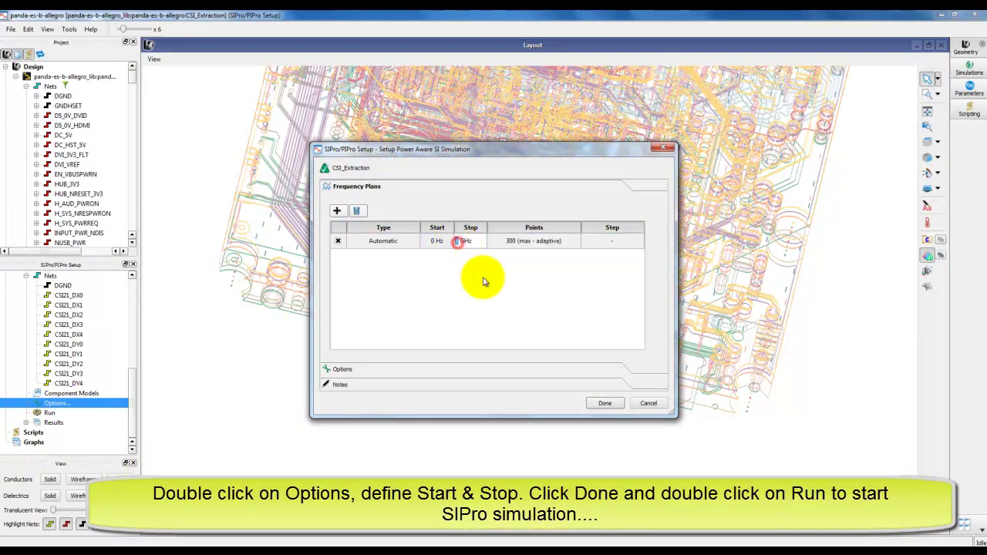
text(2)
key(Return)
click(485, 286)
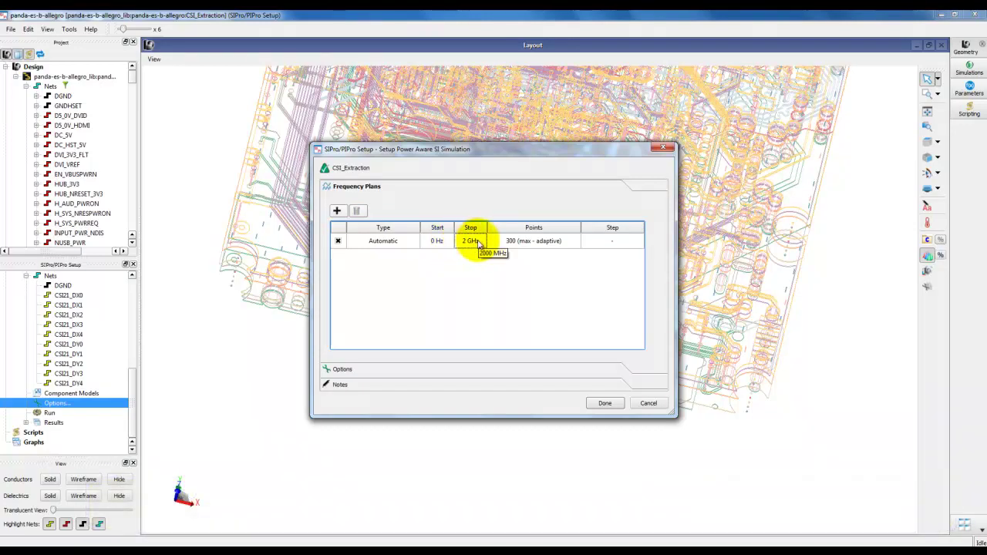
click(595, 403)
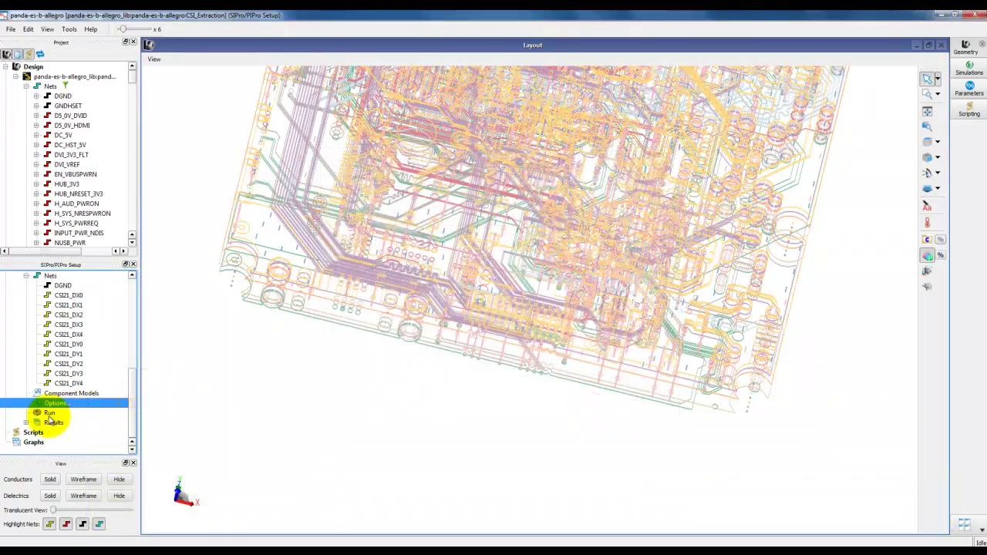
Run the CSI_Extraction simulation and read the solver memory and unknowns in the enlarged log
click(49, 414)
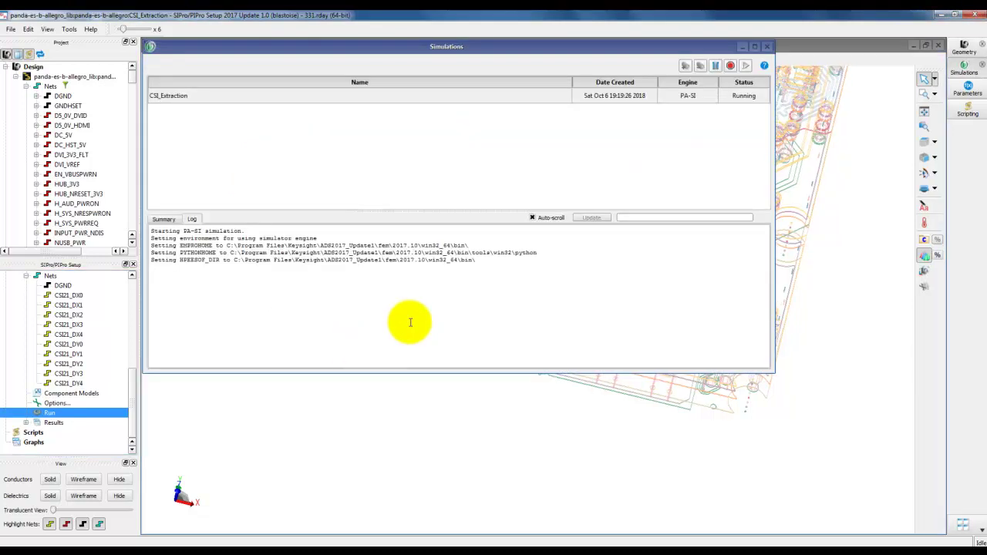
click(756, 47)
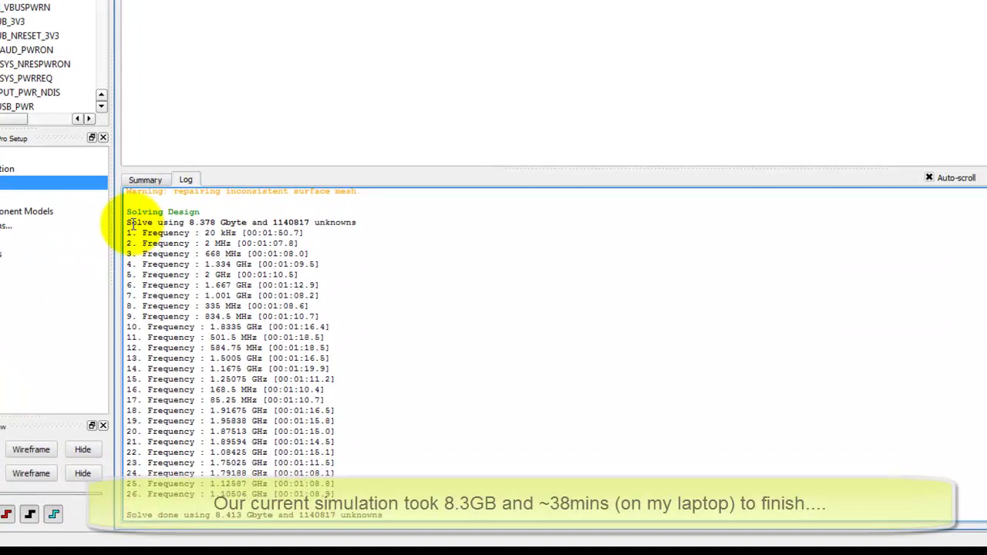
drag(149, 323, 187, 324)
drag(177, 146, 249, 146)
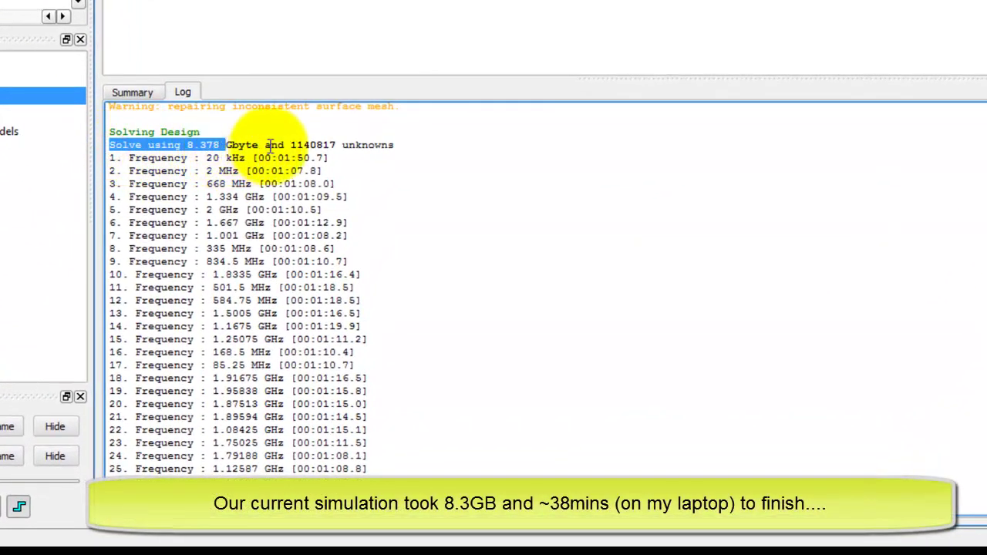
click(286, 146)
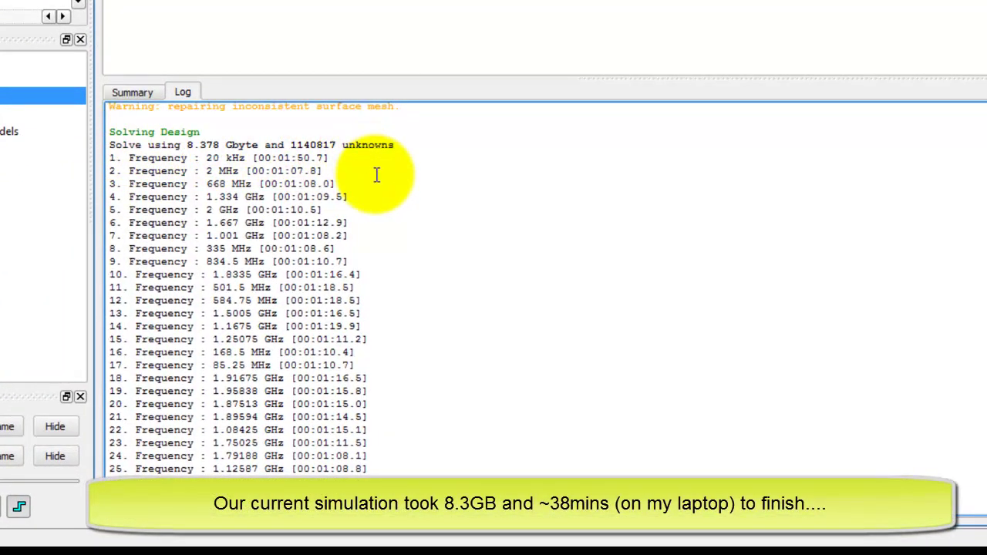
scroll(377, 174, down, 2)
scroll(377, 174, up, 8)
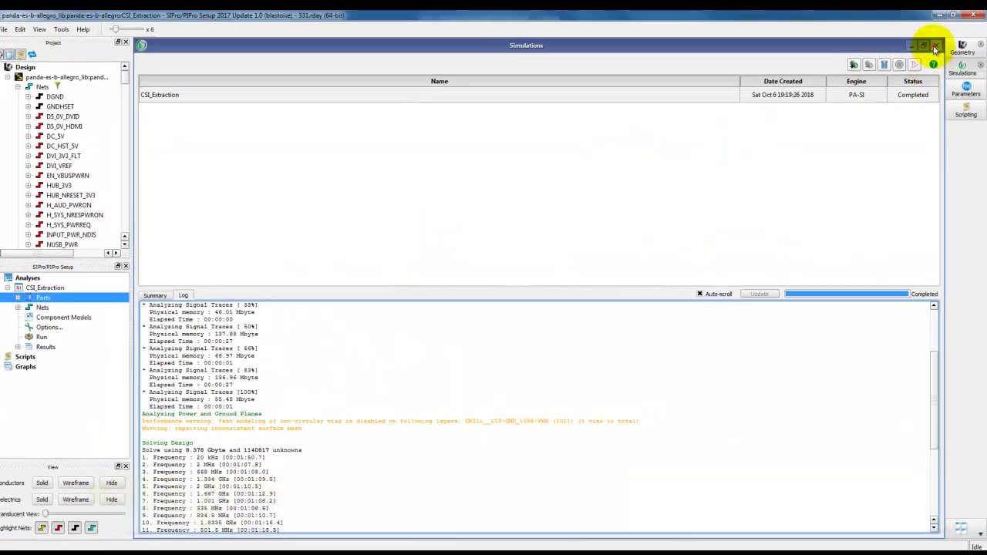
Close the Simulations window and show the whole board in a fitted top view
click(935, 48)
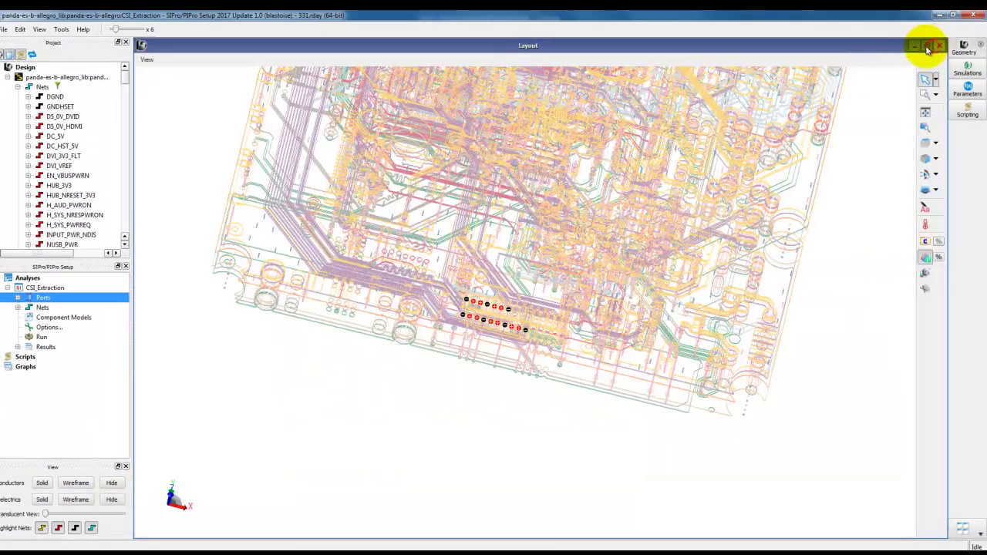
click(927, 144)
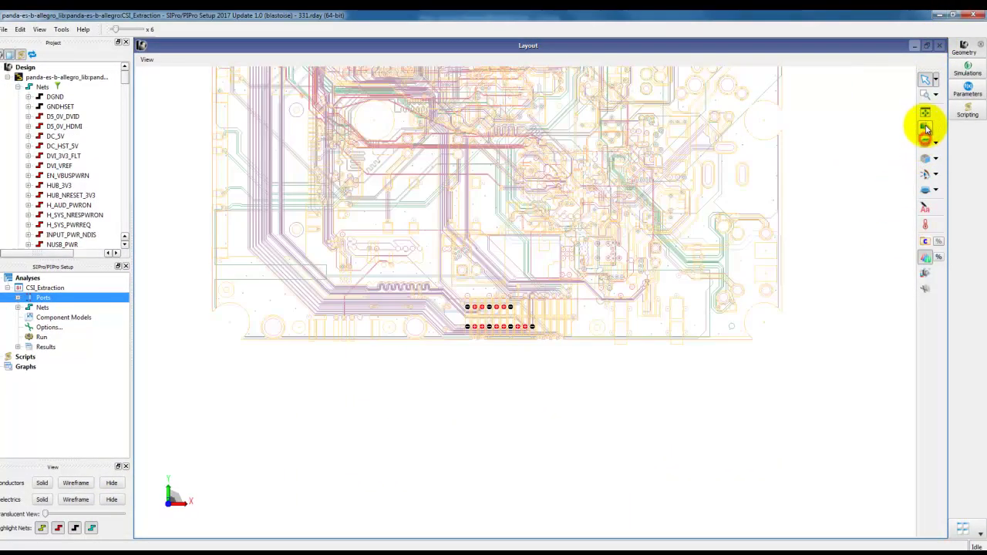
click(924, 113)
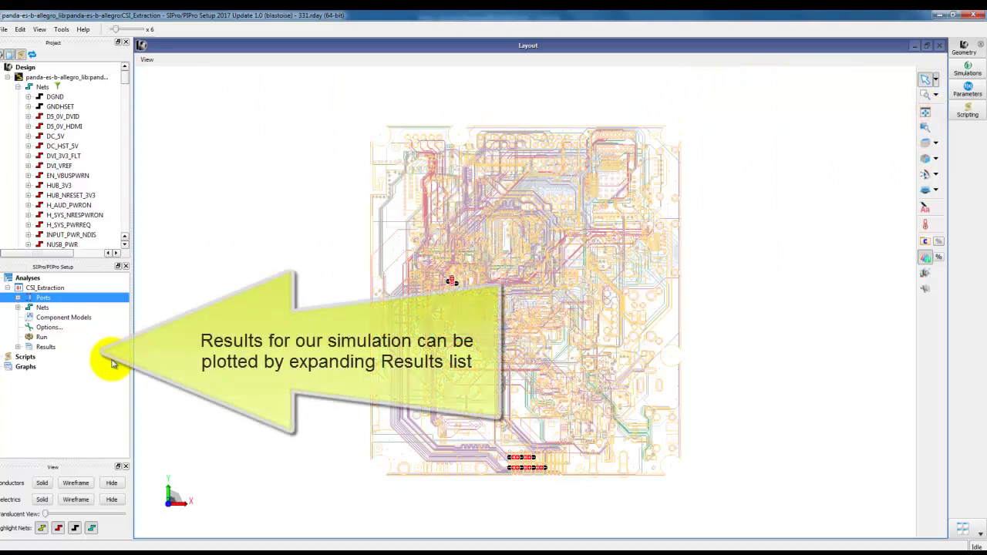
Open the S-Parameters results maximized, with enlarged I/O Ports and Matrix Selector panels
click(19, 347)
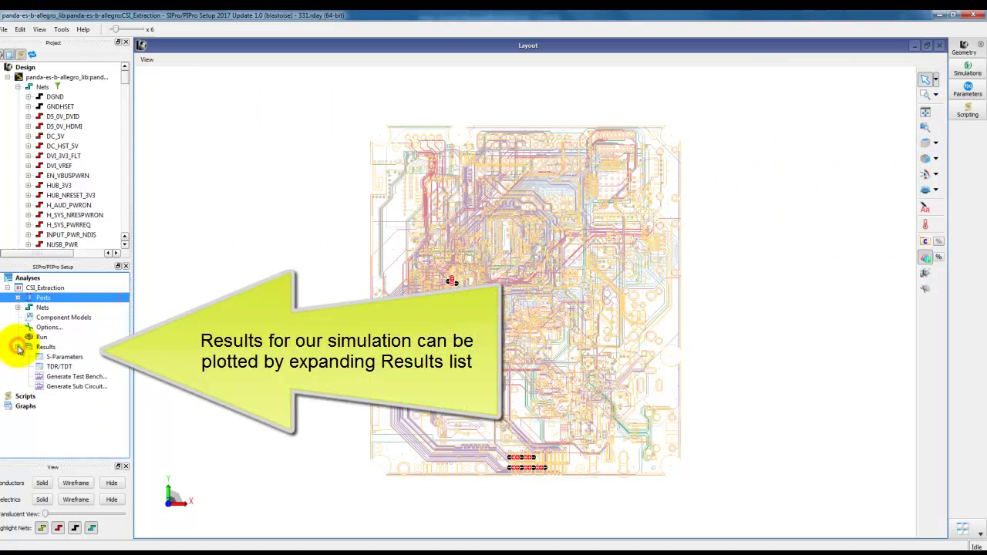
double_click(58, 357)
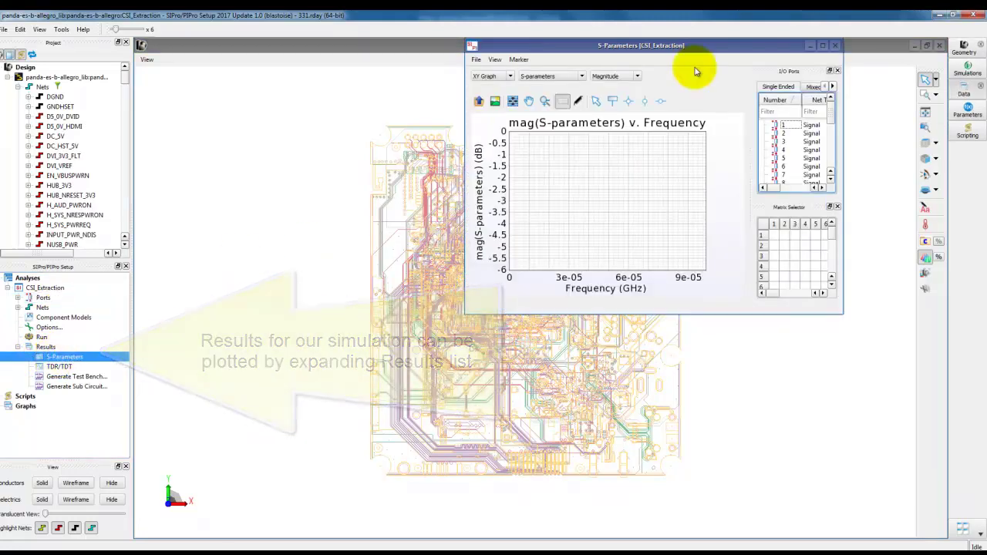
click(824, 46)
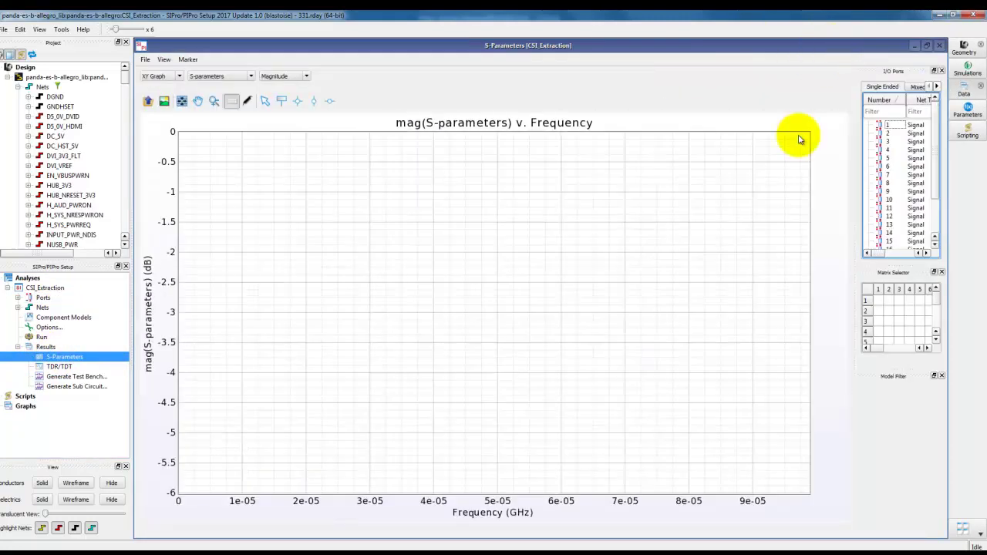
drag(854, 320, 717, 315)
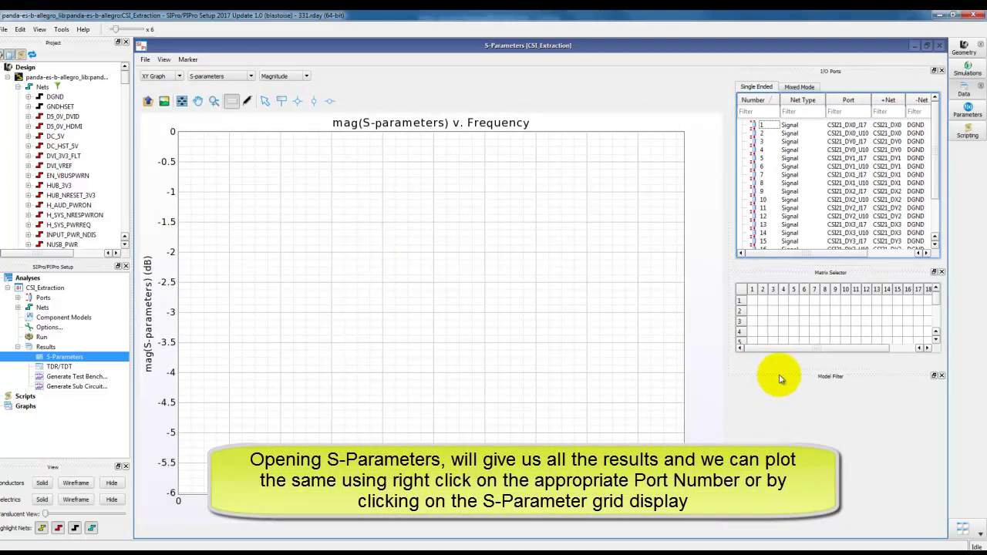
drag(780, 369, 781, 493)
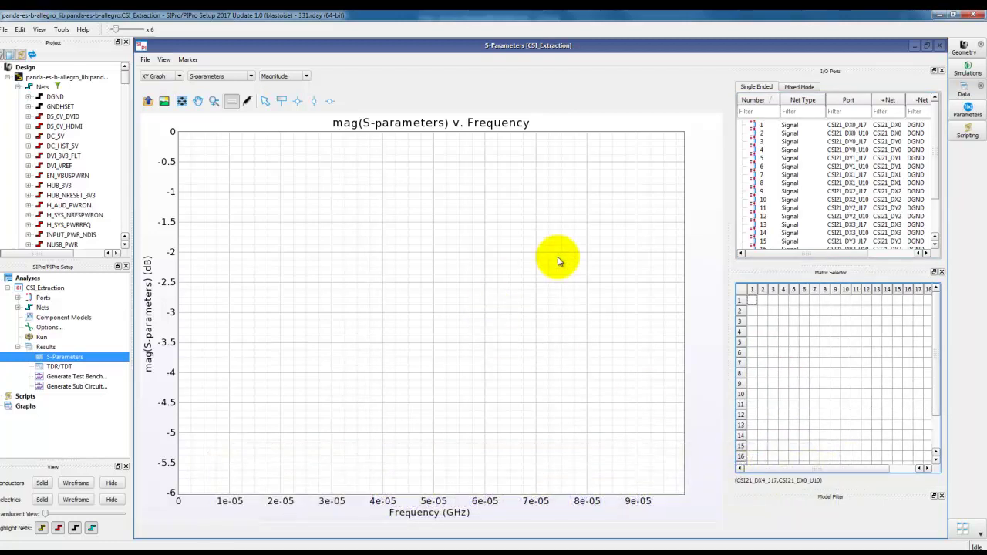
Plot port 1's through path S(1,2) and return loss S(1,1), then hide the legend
click(760, 127)
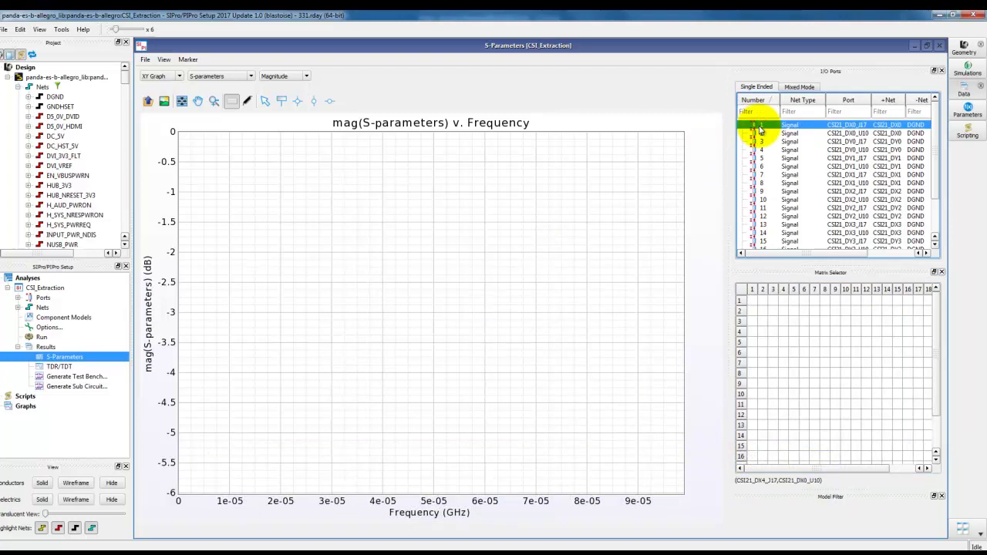
right_click(760, 131)
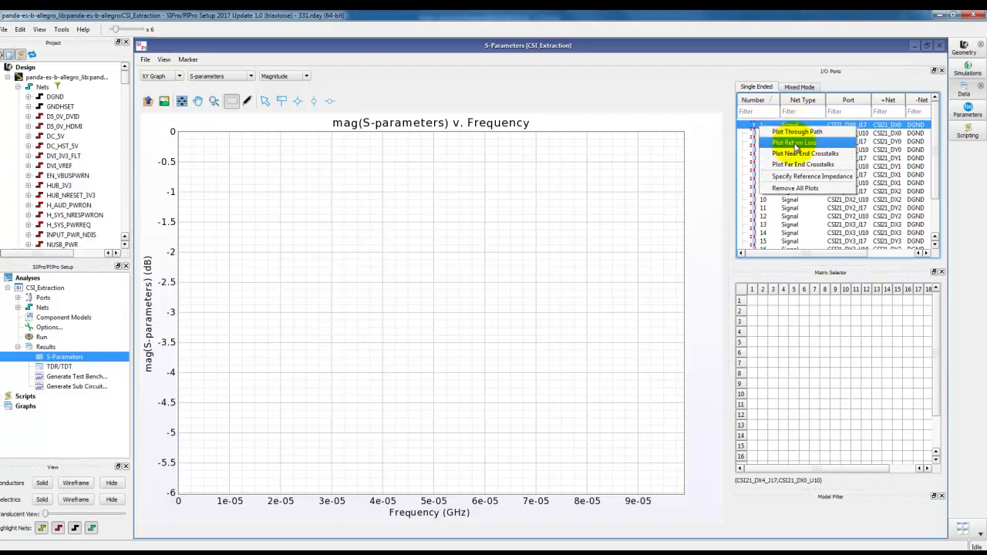
click(798, 131)
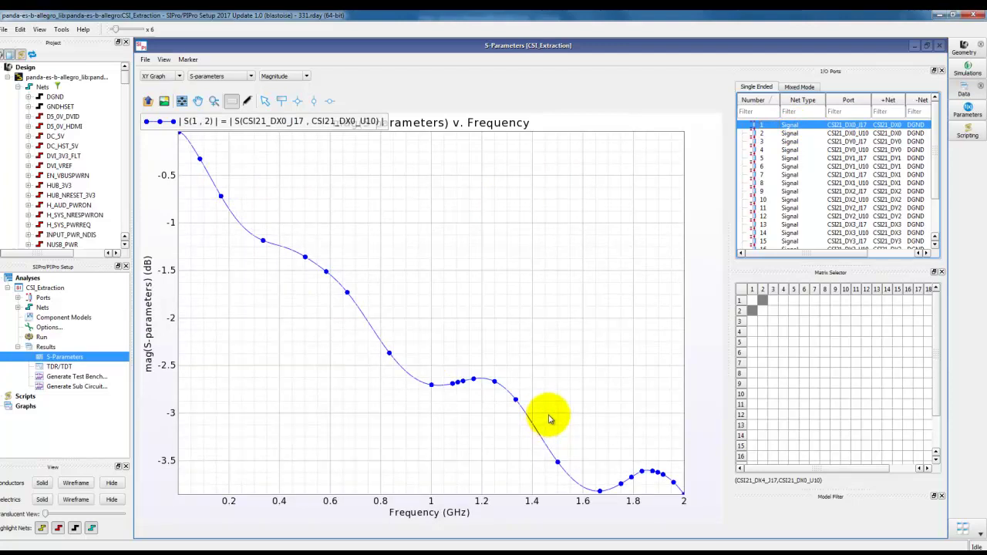
right_click(761, 131)
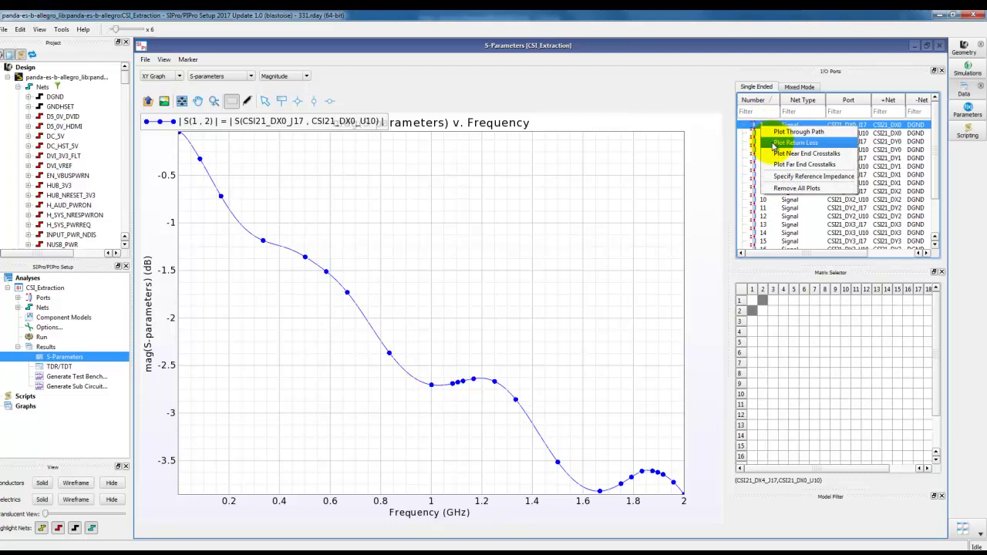
click(794, 143)
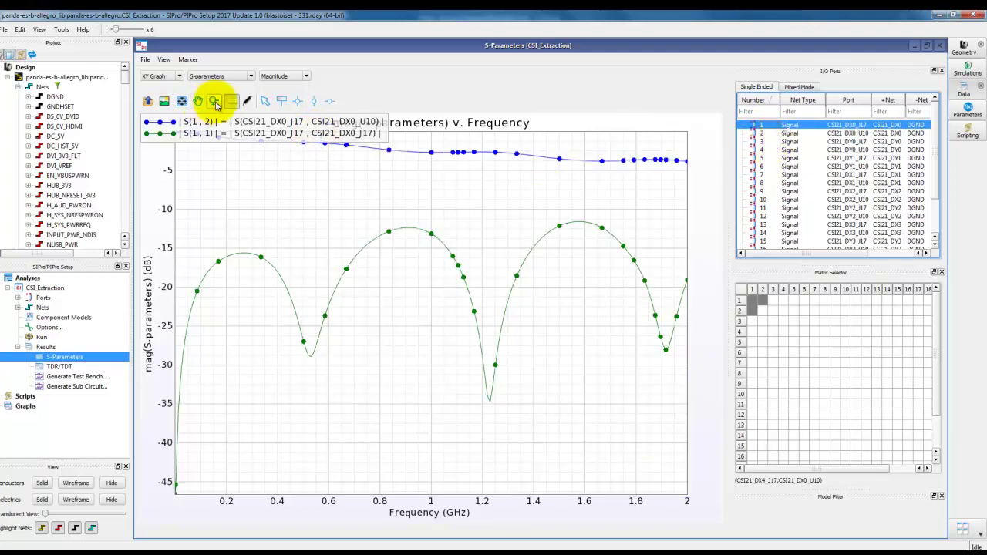
click(232, 101)
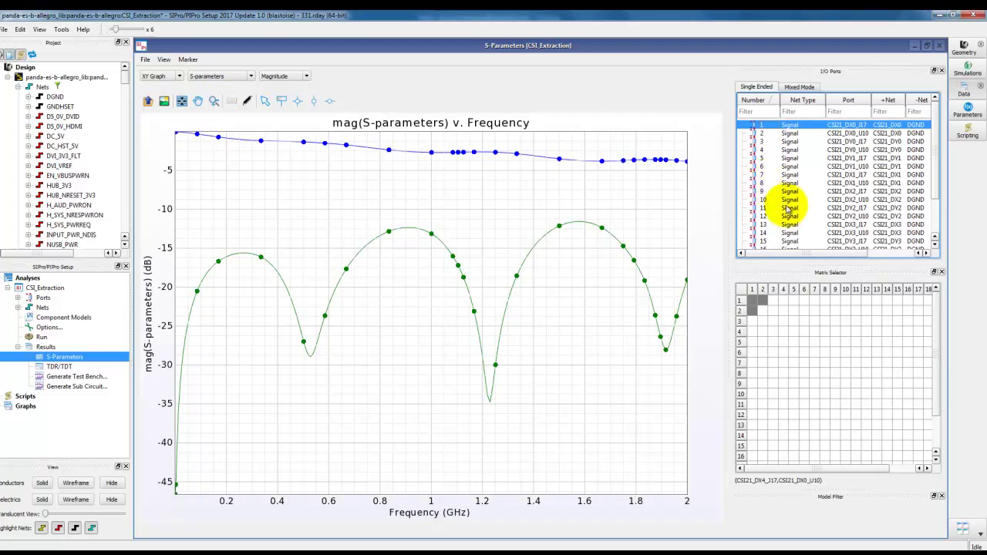
Plot through-path insertion loss for all twenty ports, dropping the return-loss curve
scroll(872, 166, down, 2)
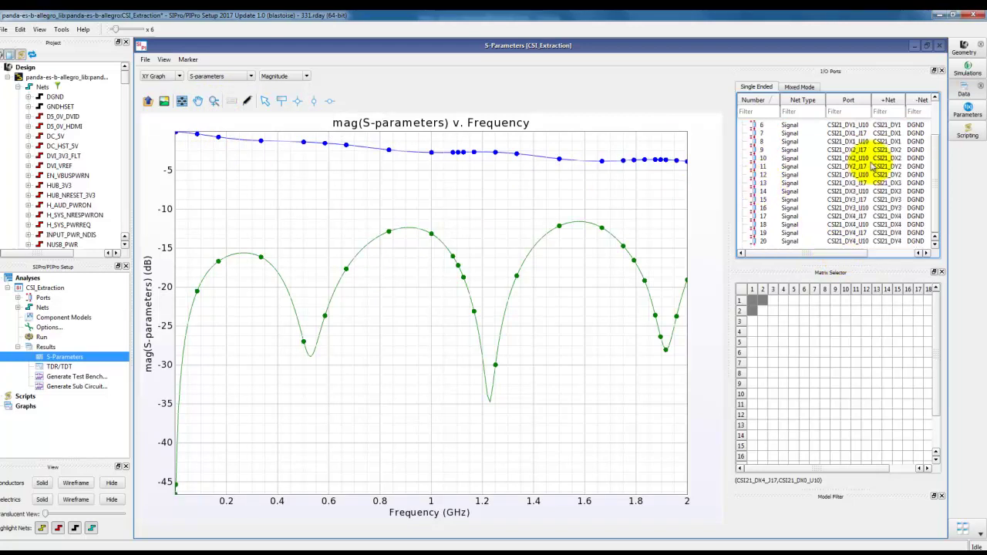
right_click(873, 242)
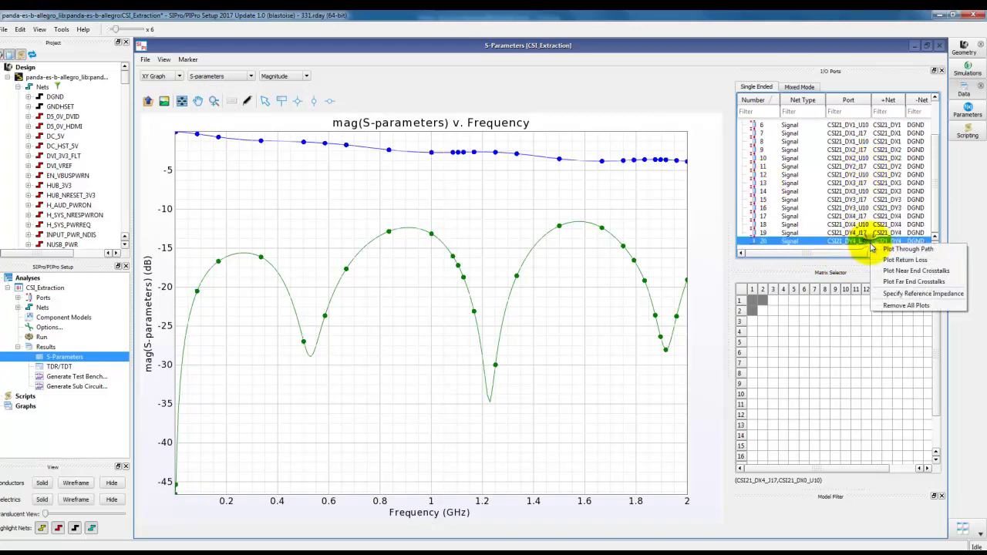
click(792, 142)
key(ctrl+a)
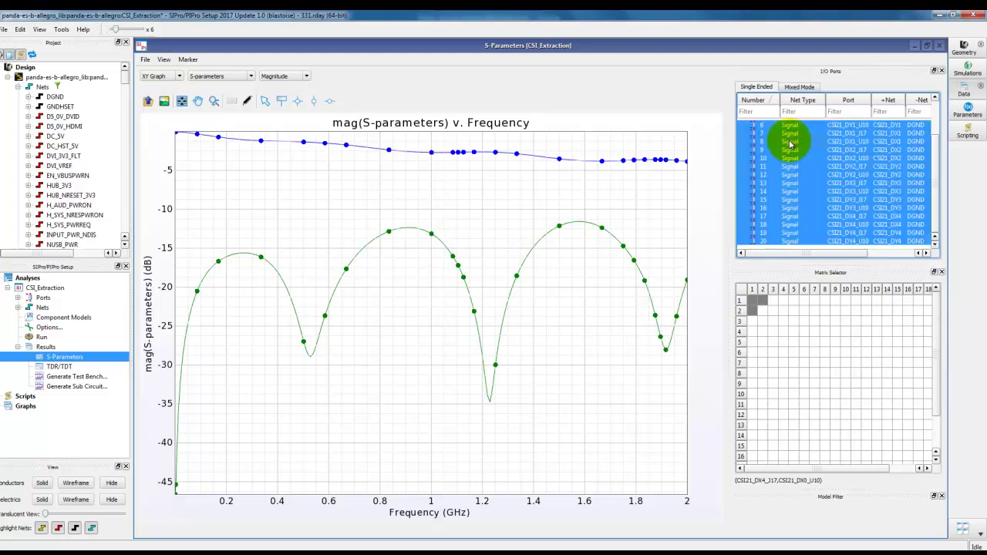
right_click(790, 143)
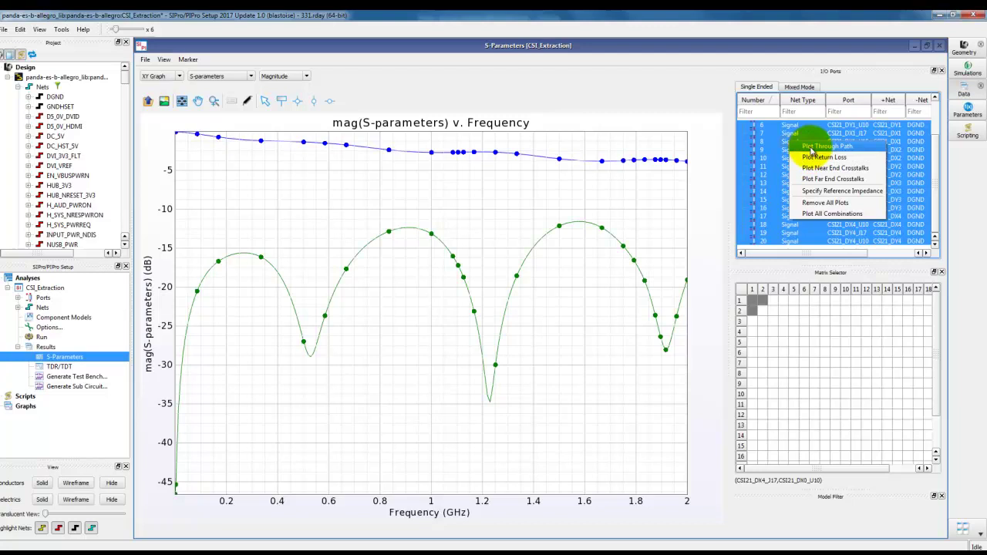
click(811, 150)
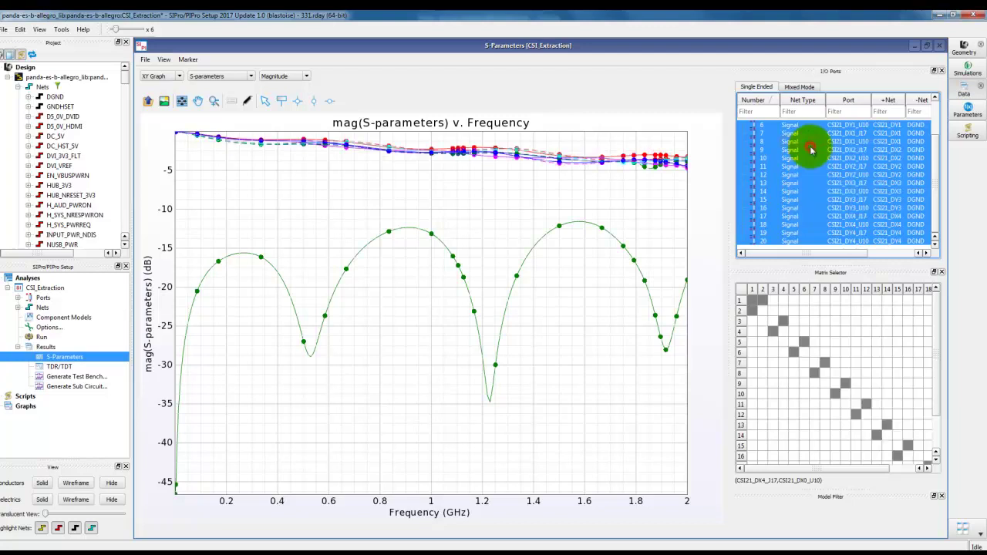
click(754, 303)
drag(857, 264, 870, 323)
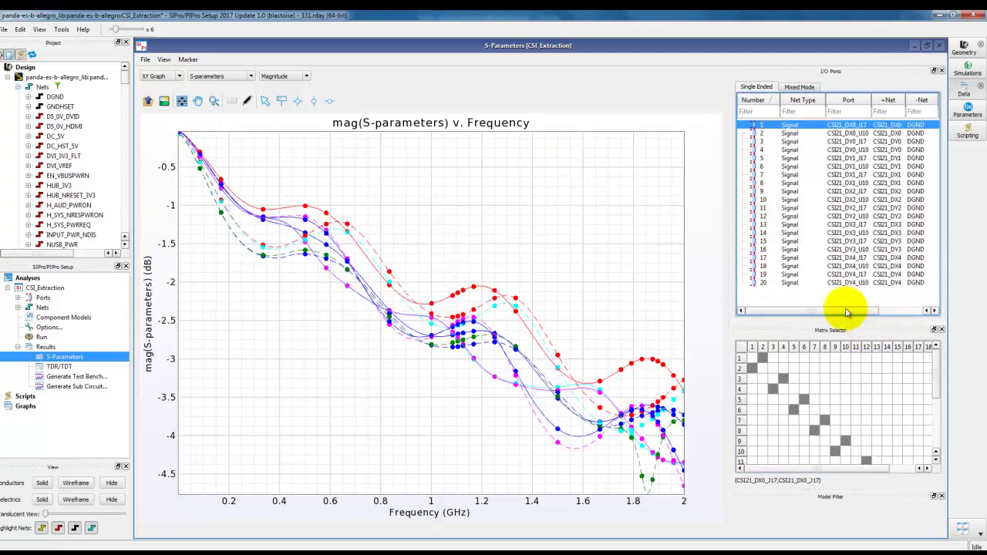
right_click(841, 301)
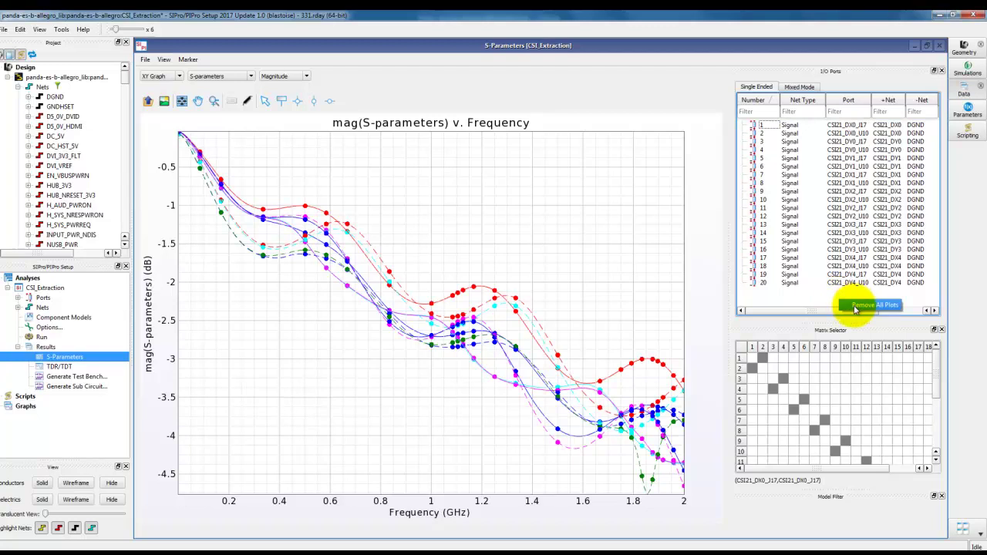
Remove all plots and plot port 1's near-end crosstalk curves
click(855, 306)
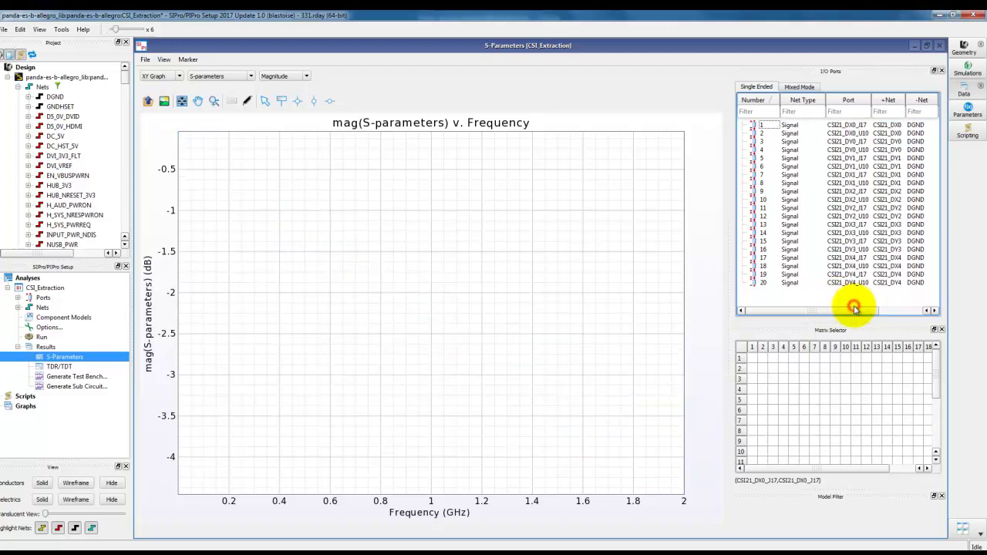
click(758, 128)
right_click(759, 129)
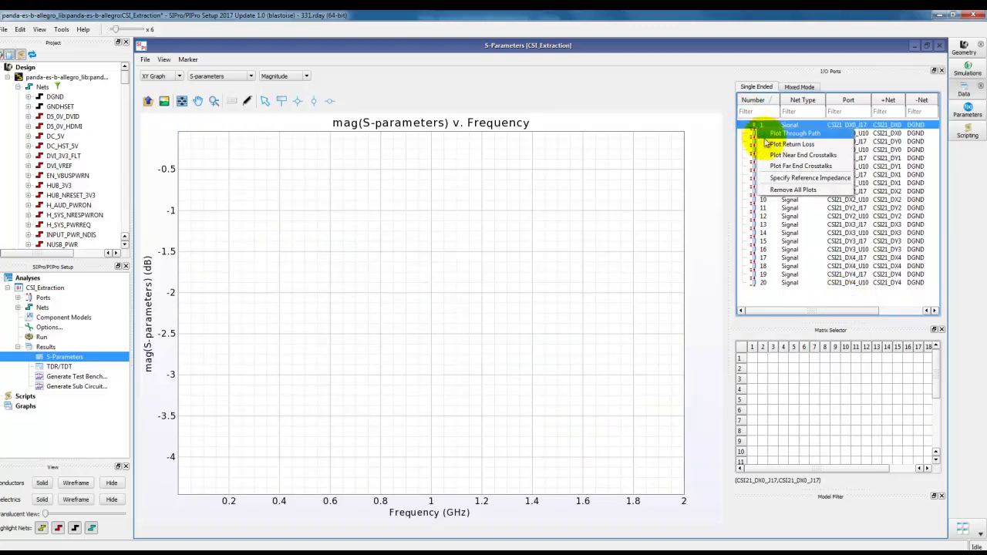
click(779, 156)
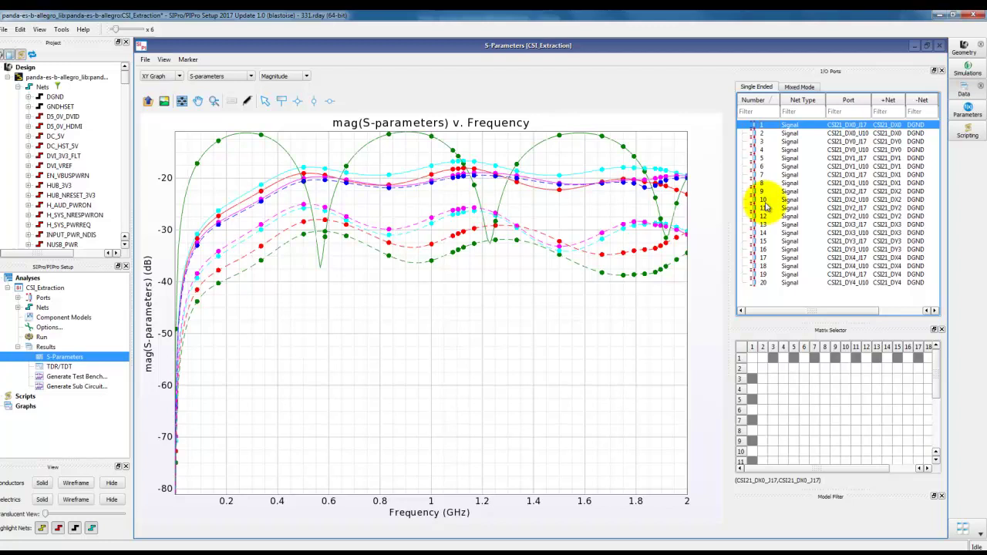
Replace the near-end curves with port 1's far-end crosstalk curves
click(820, 301)
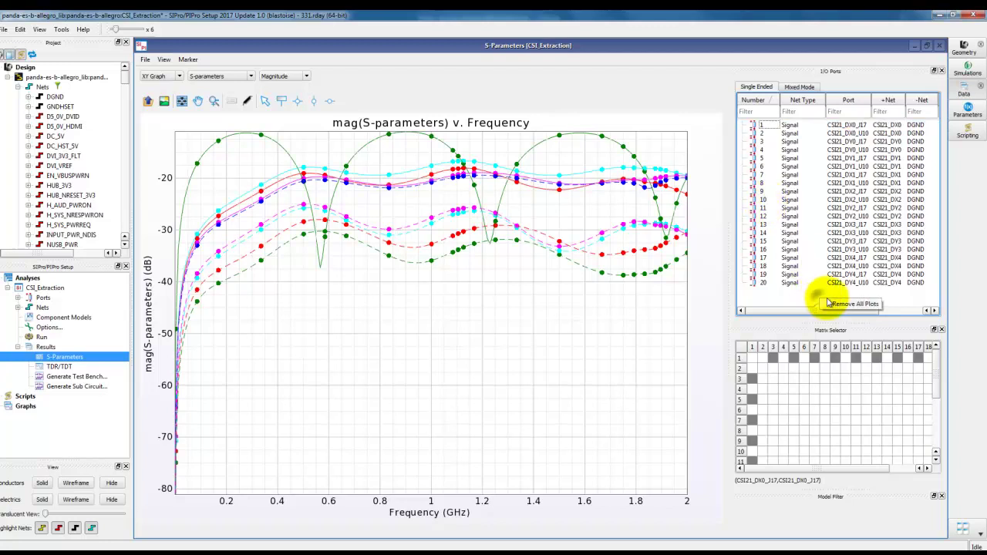
right_click(762, 126)
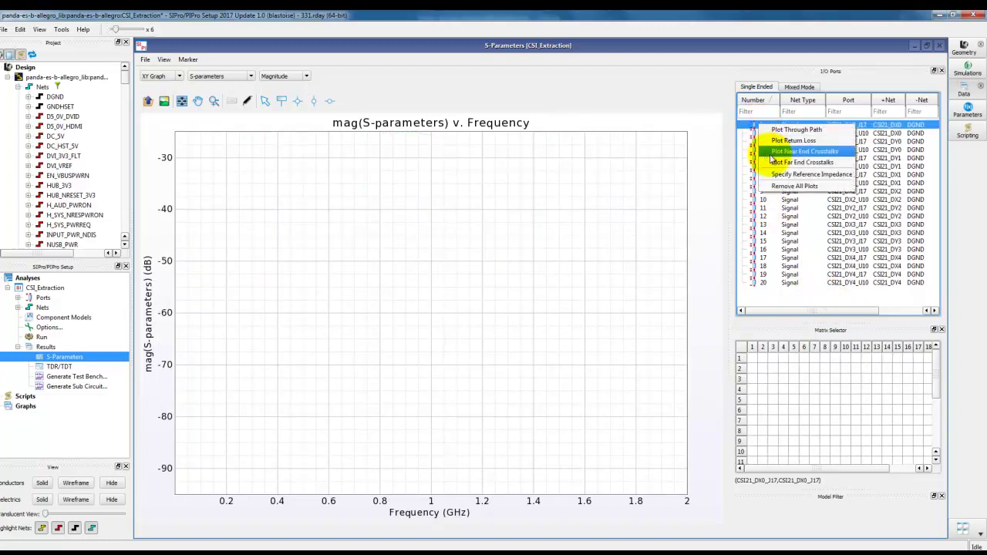
click(778, 163)
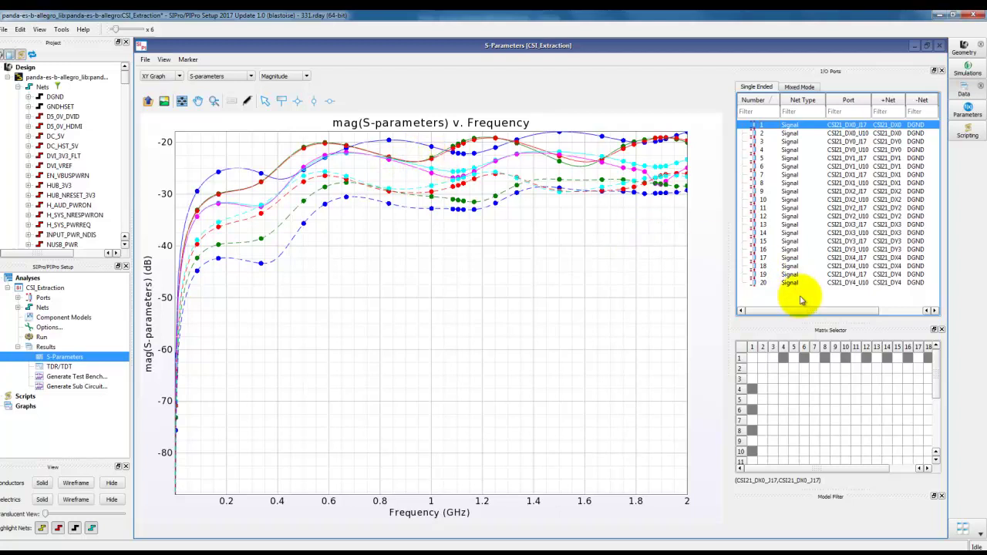
In mixed-mode view, combine ports 1 and 3 into a differential pair
click(798, 88)
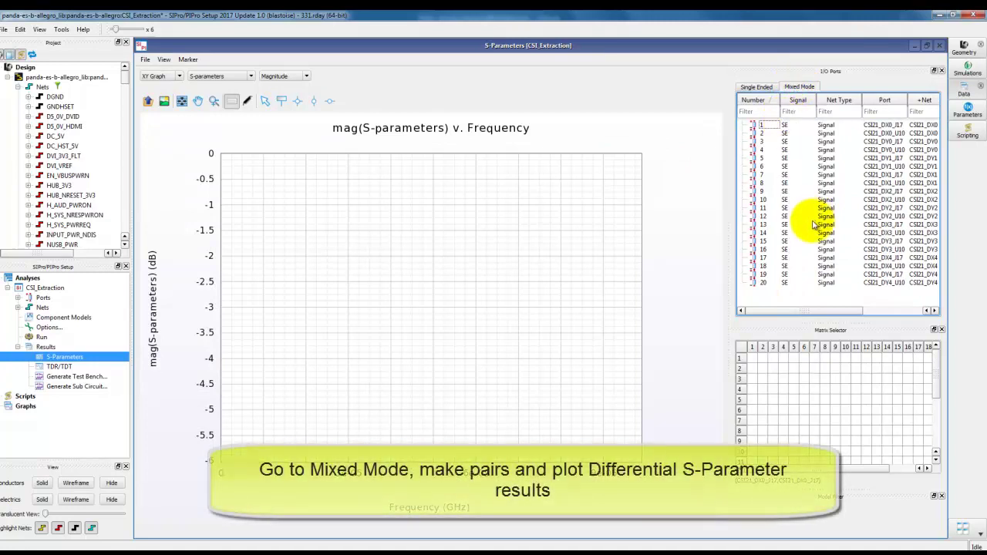
click(764, 127)
ctrl+click(763, 142)
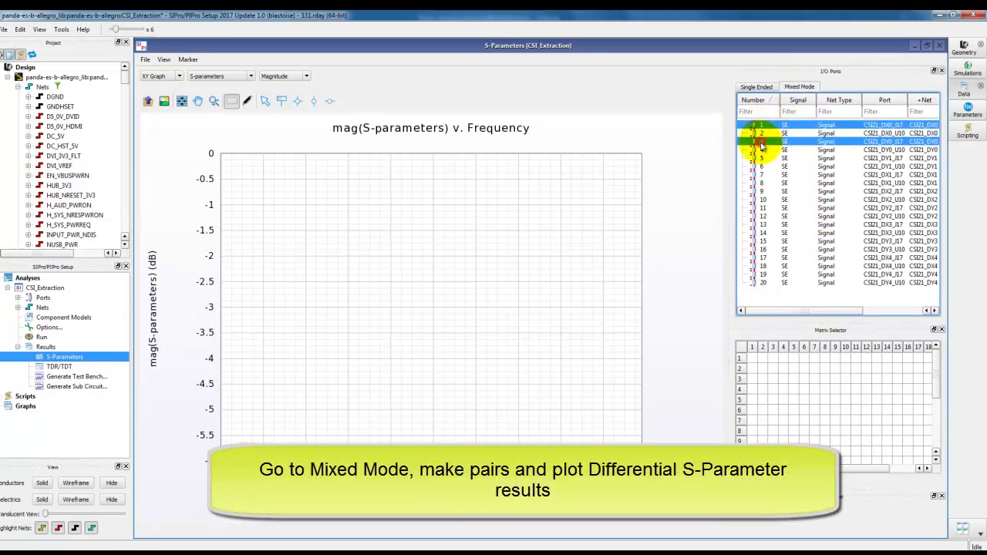
right_click(763, 145)
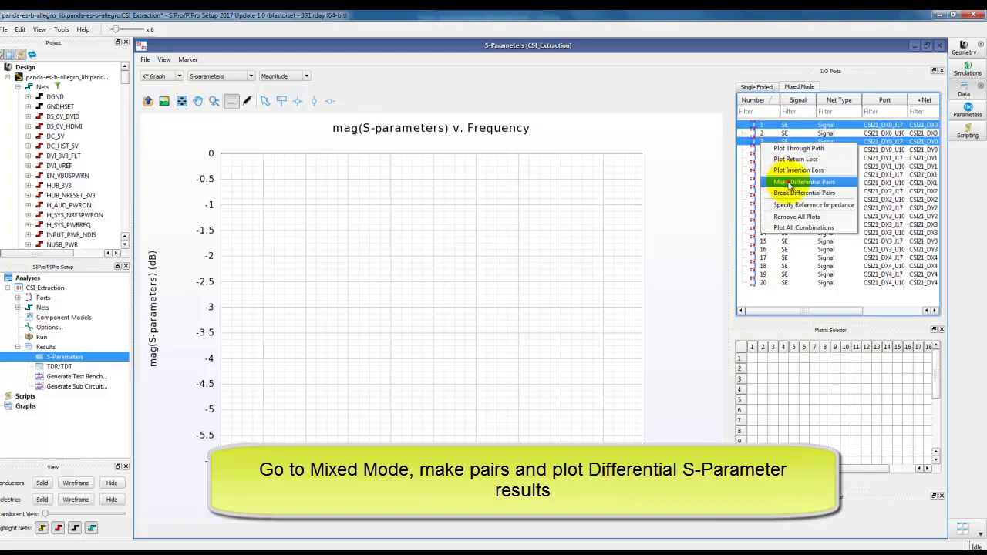
click(790, 185)
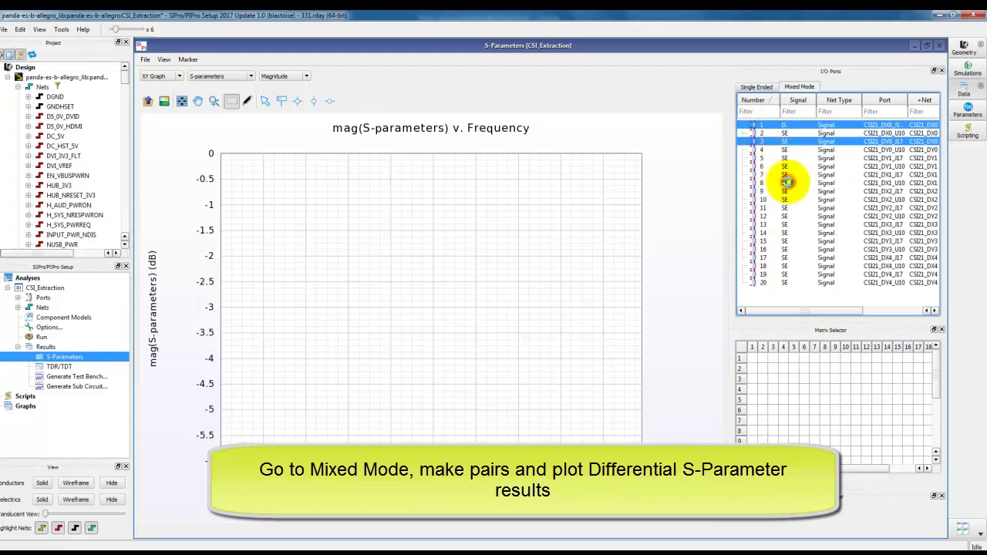
Pair ports 2 and 4 and plot the differential through path S(D(1,3),D(2,4))
click(784, 133)
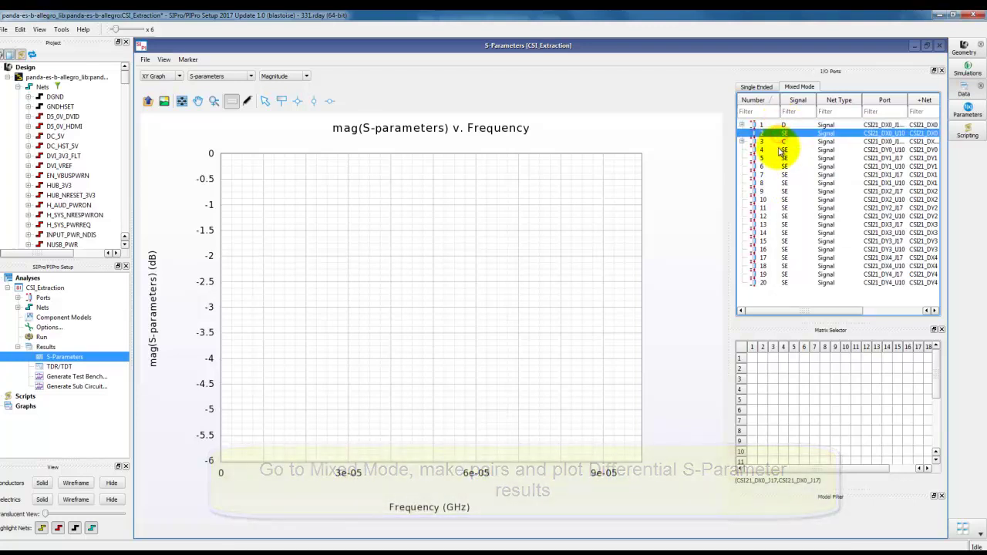
ctrl+click(780, 150)
right_click(781, 152)
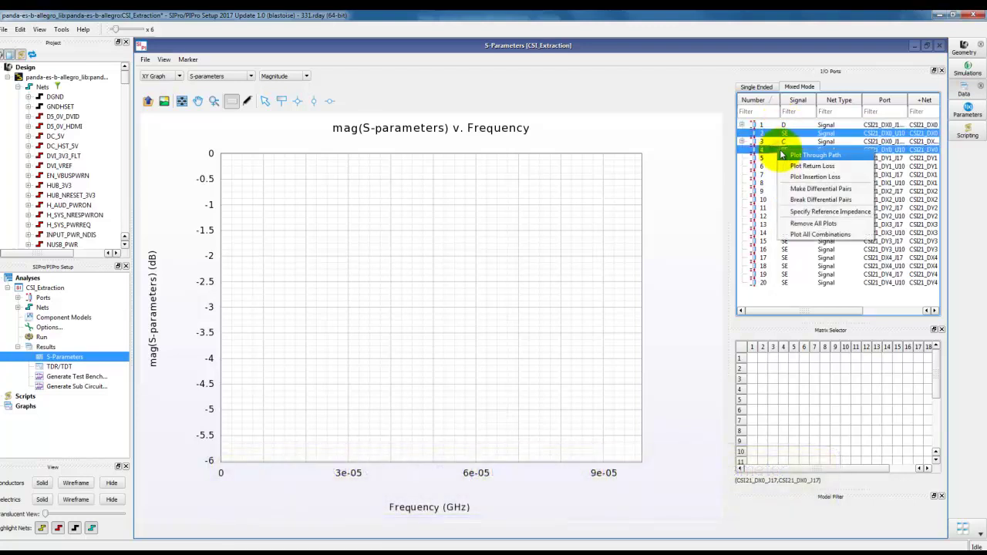
click(797, 189)
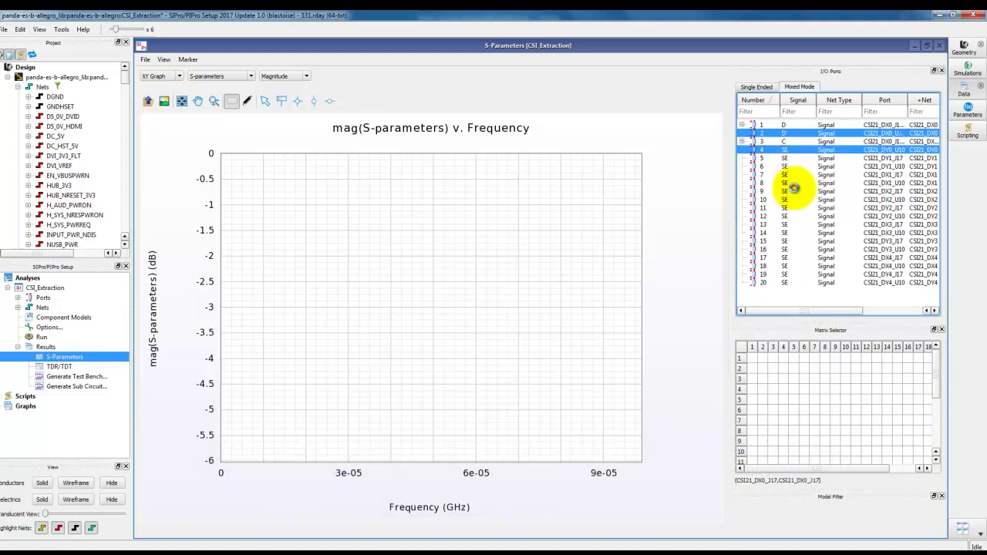
right_click(763, 127)
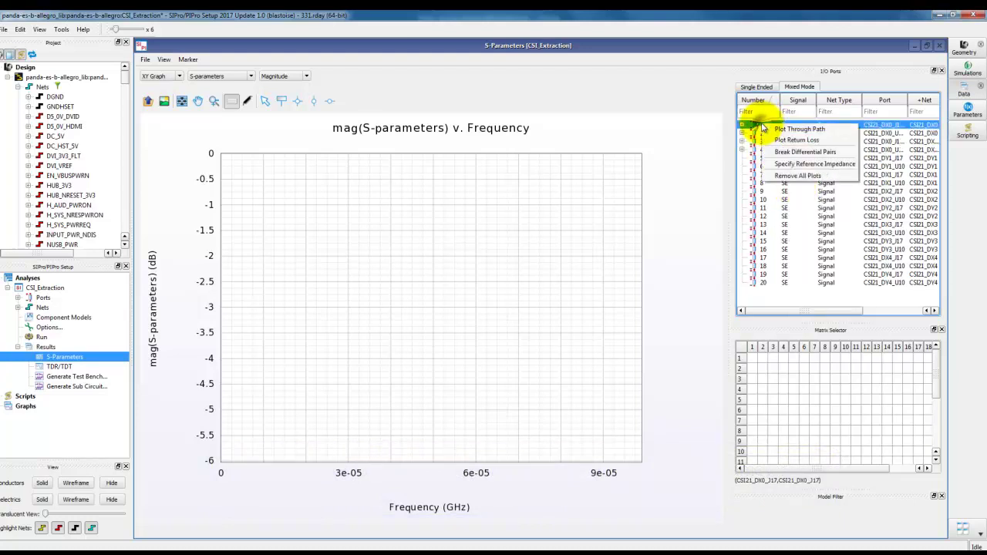
click(795, 129)
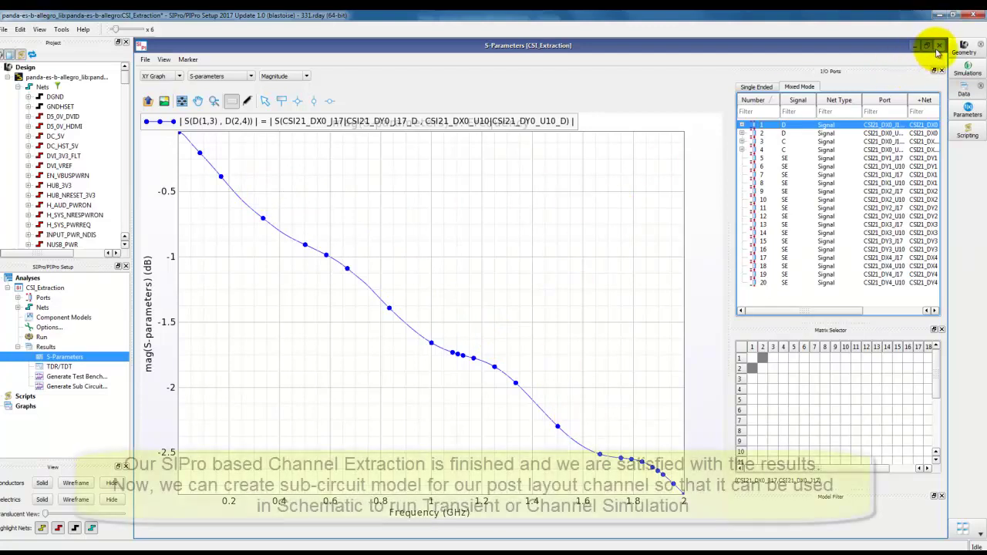
Generate the panda-es-b-allegro_SI_Ckt_CSI_Extraction sub-circuit and expand its cell in the Main window
click(939, 48)
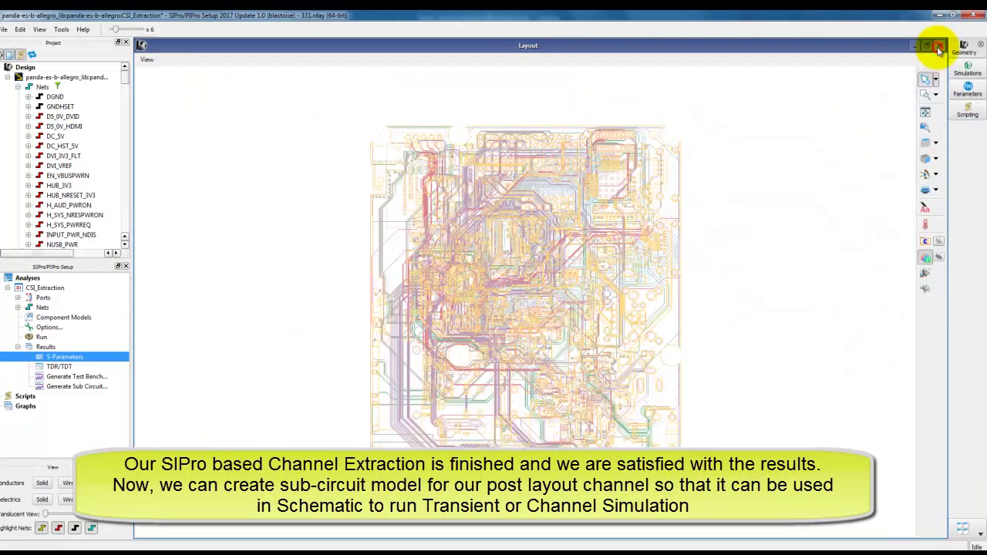
click(51, 368)
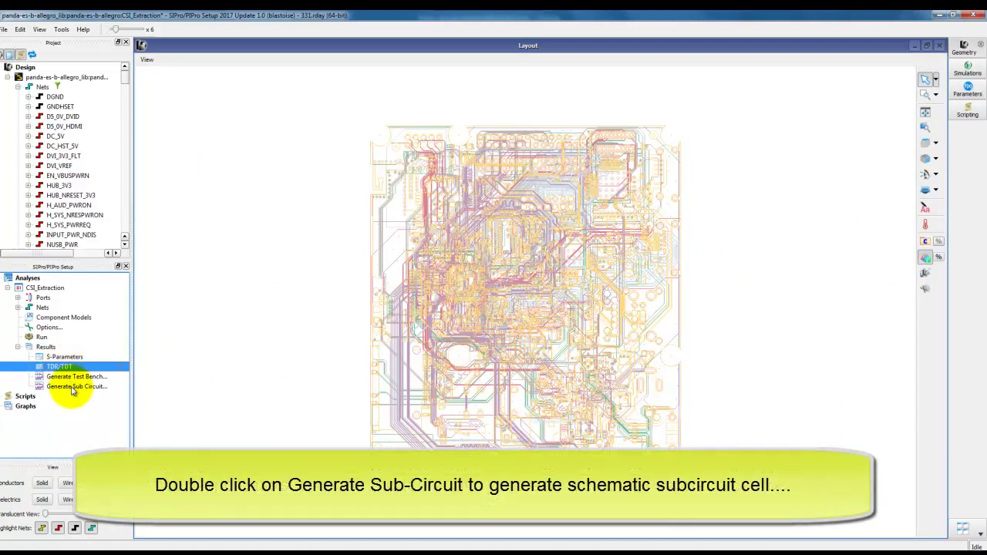
click(72, 387)
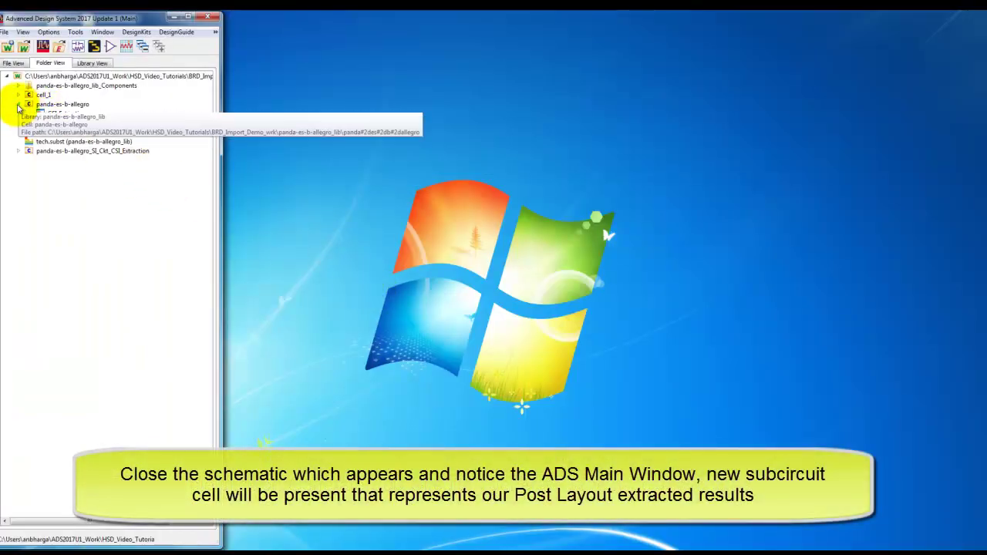
click(18, 105)
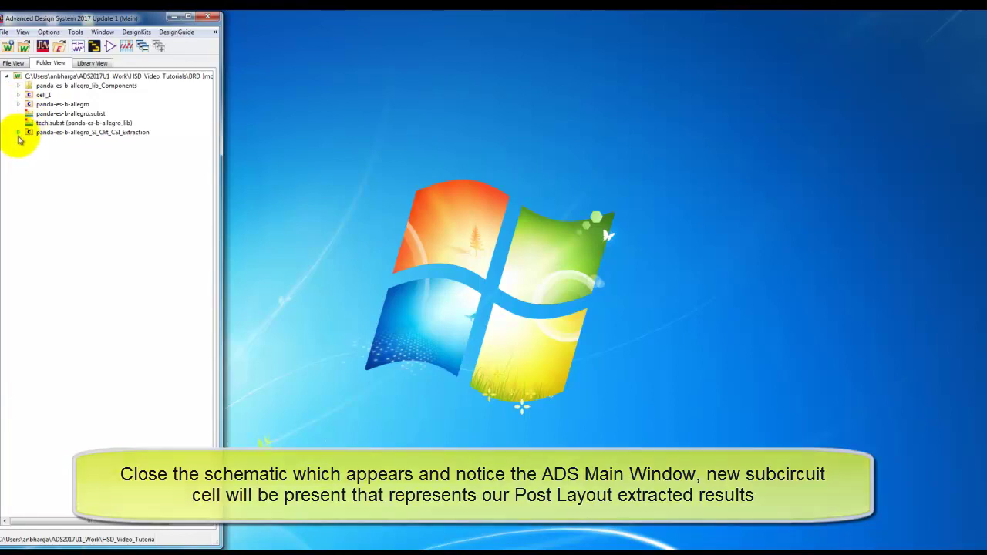
click(17, 132)
click(76, 134)
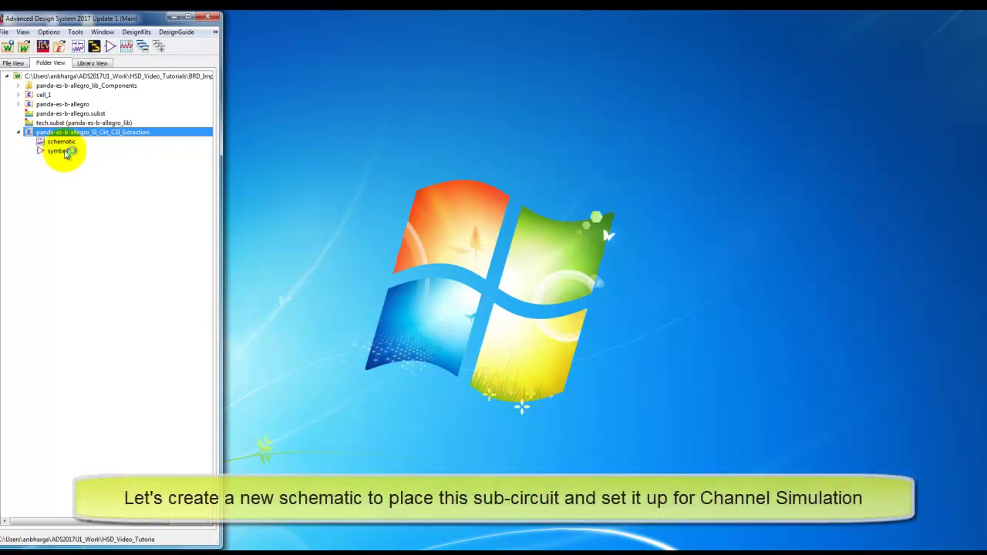
Create a new schematic cell named Channel_Sim
click(78, 49)
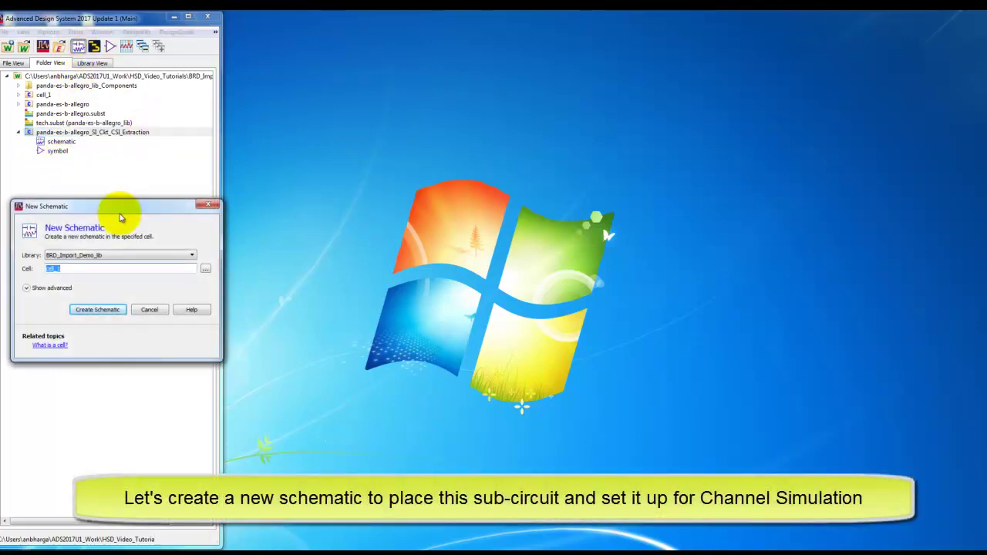
drag(121, 212, 353, 157)
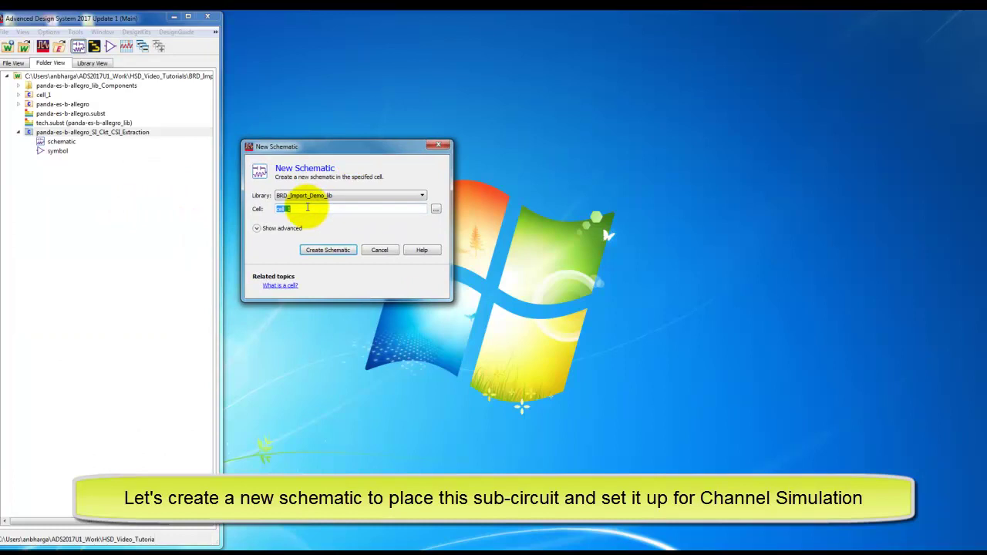
text(Channel_SI)
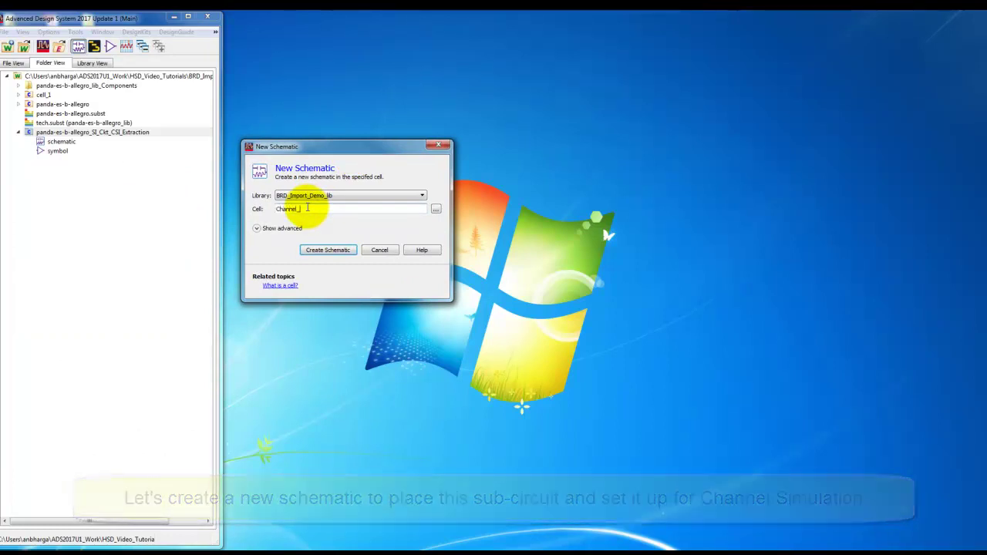
click(328, 250)
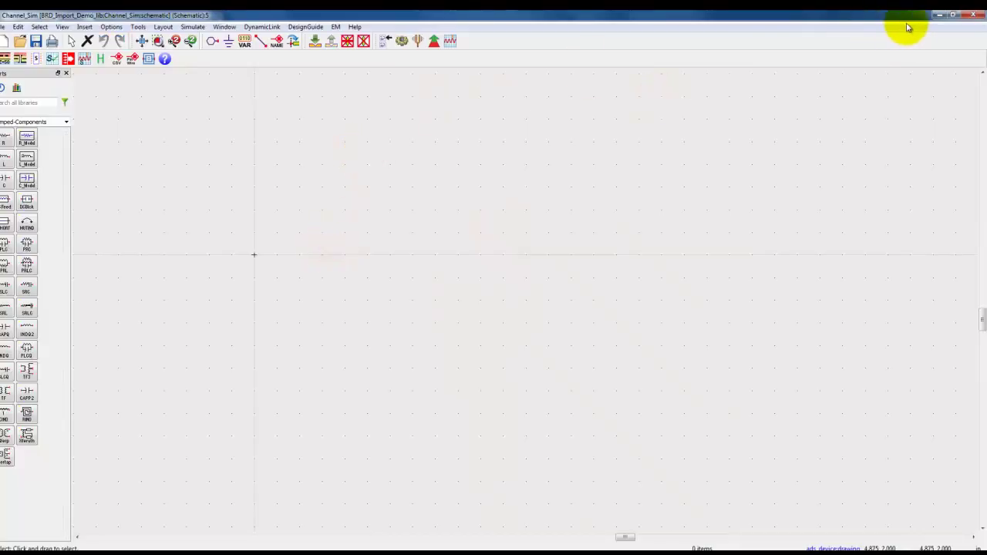
Drag the extracted channel's symbol view onto the schematic as instance X1
click(952, 16)
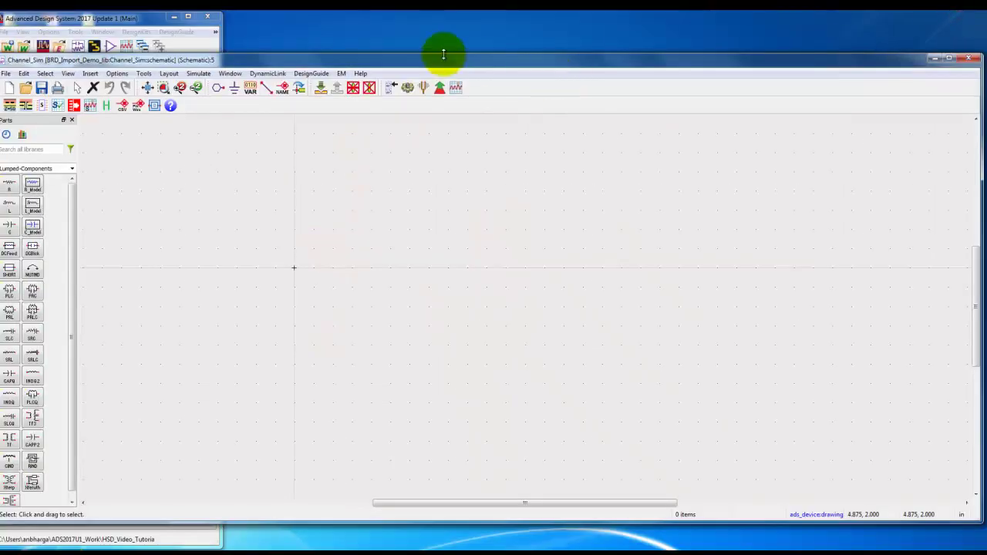
drag(408, 59, 563, 48)
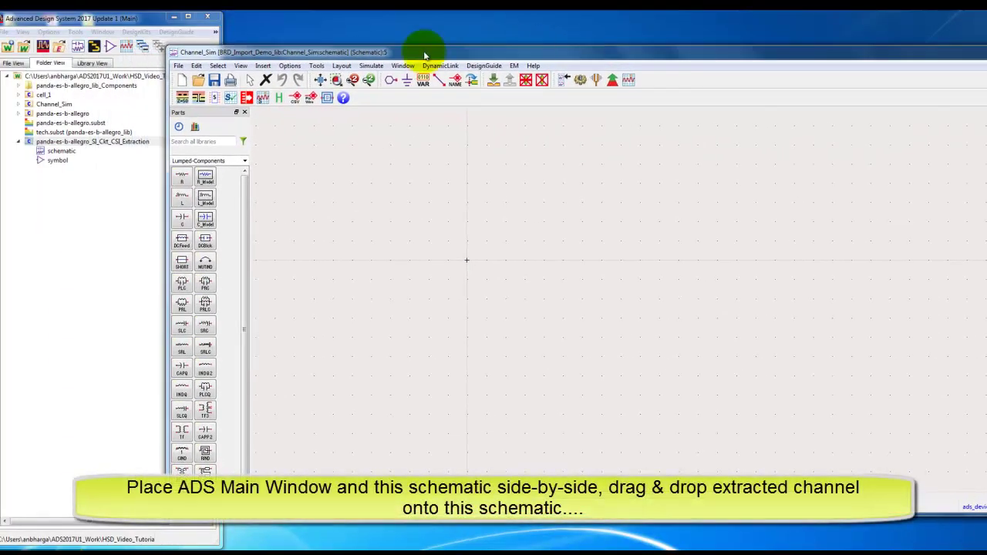
drag(66, 162, 501, 216)
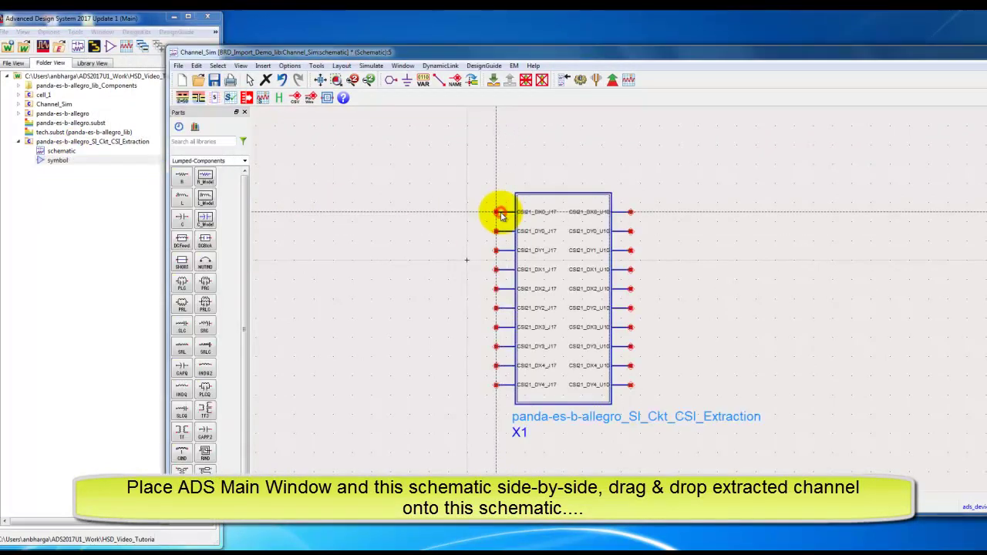
Maximize the schematic window and recentre the view around the X1 block
double_click(571, 55)
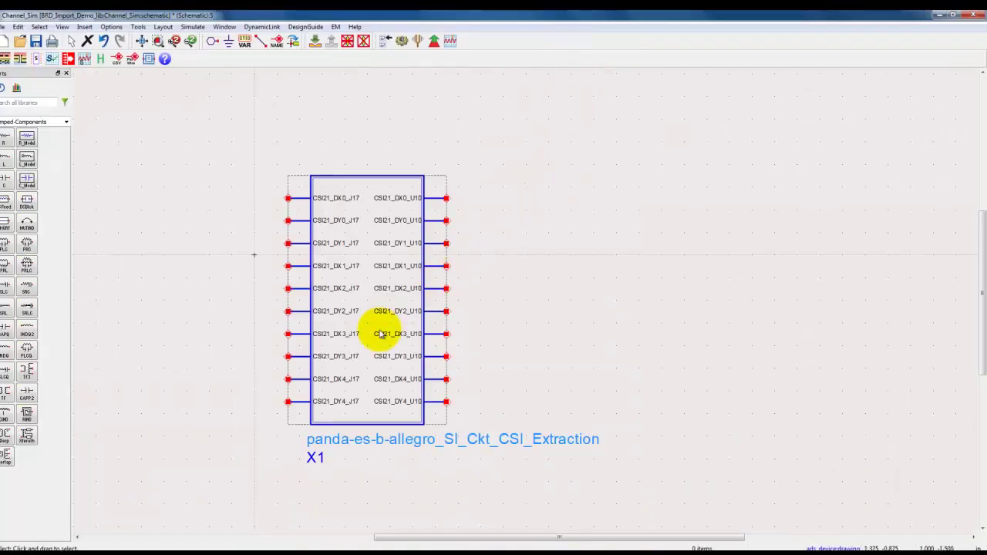
key(v)
scroll(379, 333, up, 1)
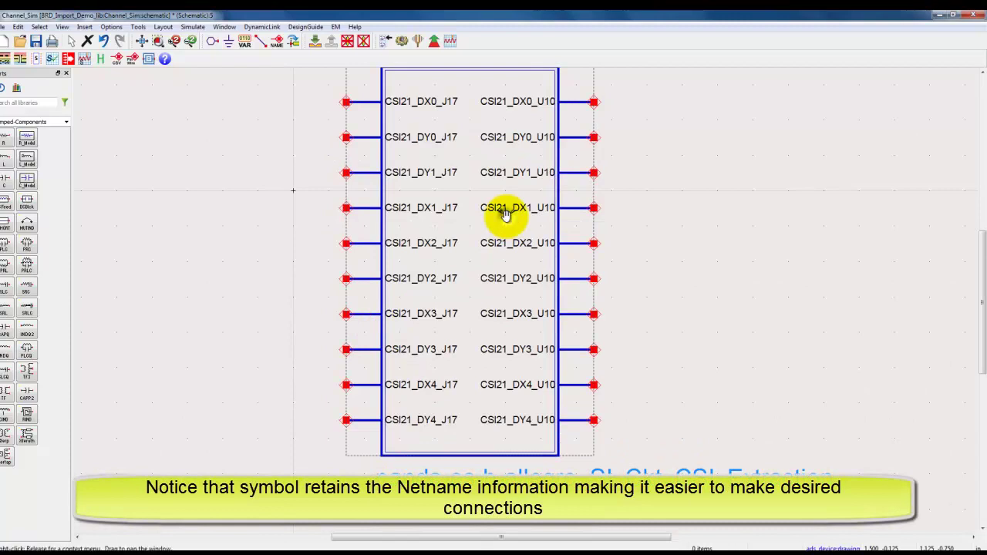
drag(506, 216, 509, 252)
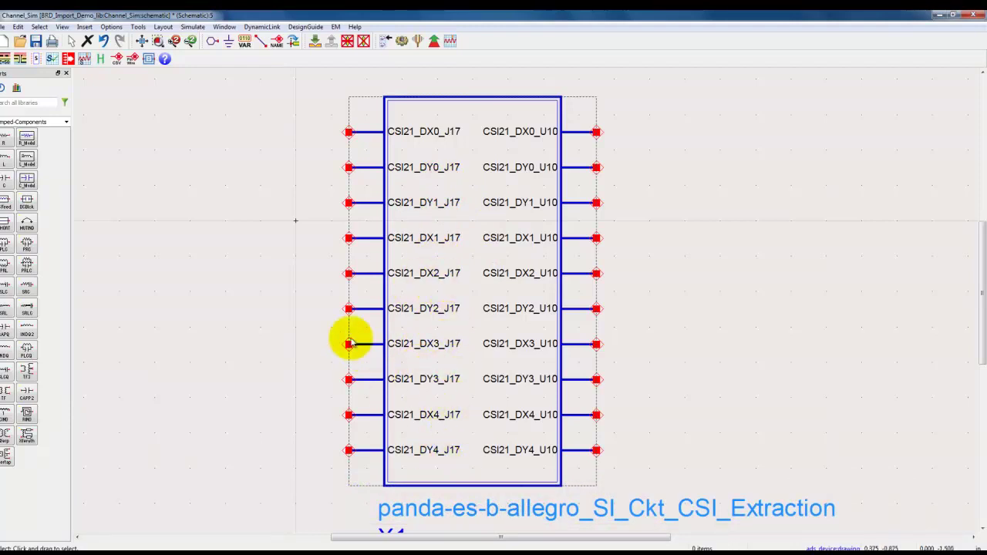
scroll(495, 328, down, 4)
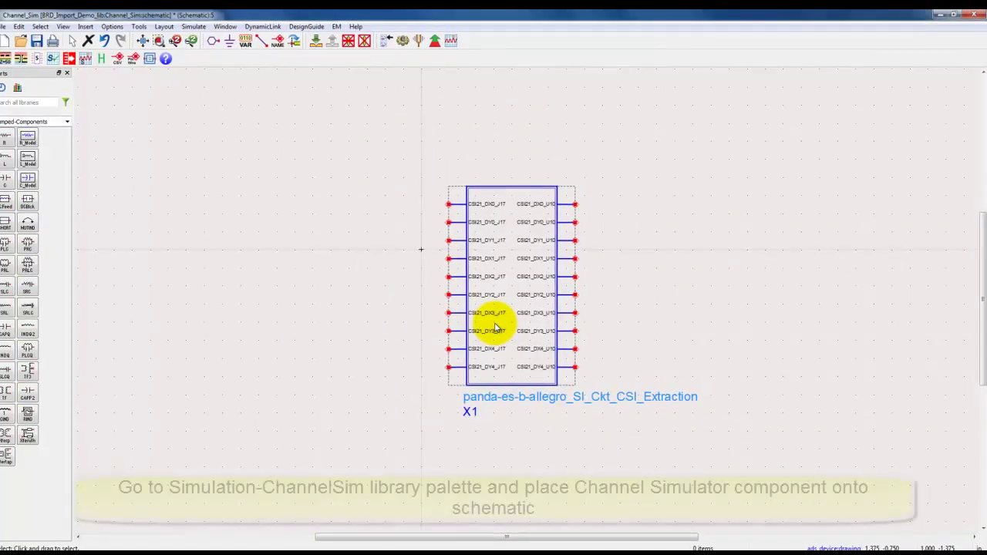
Place a ChannelSim controller (NumberOfBits=1000) below X1 and fit the schematic in view
click(68, 123)
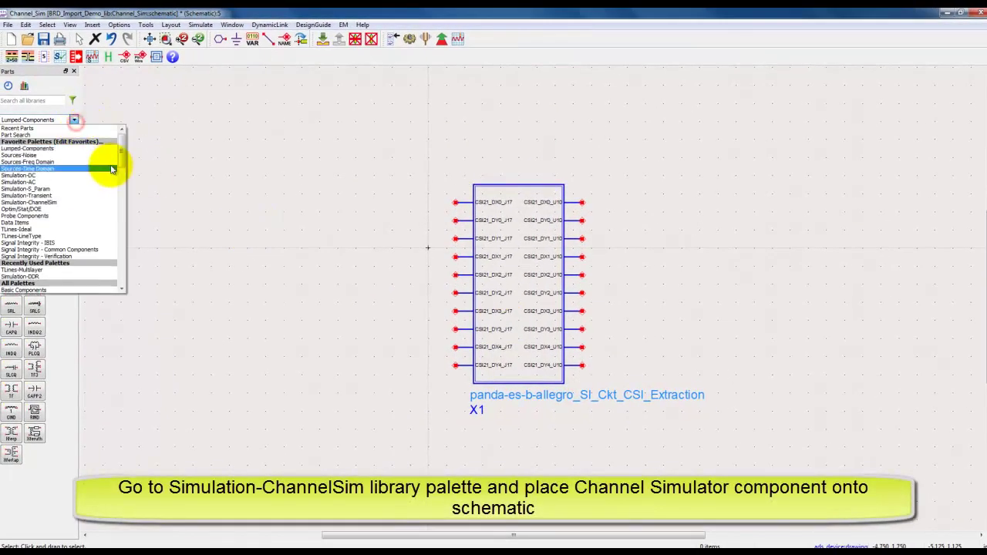
drag(125, 150, 122, 185)
click(69, 224)
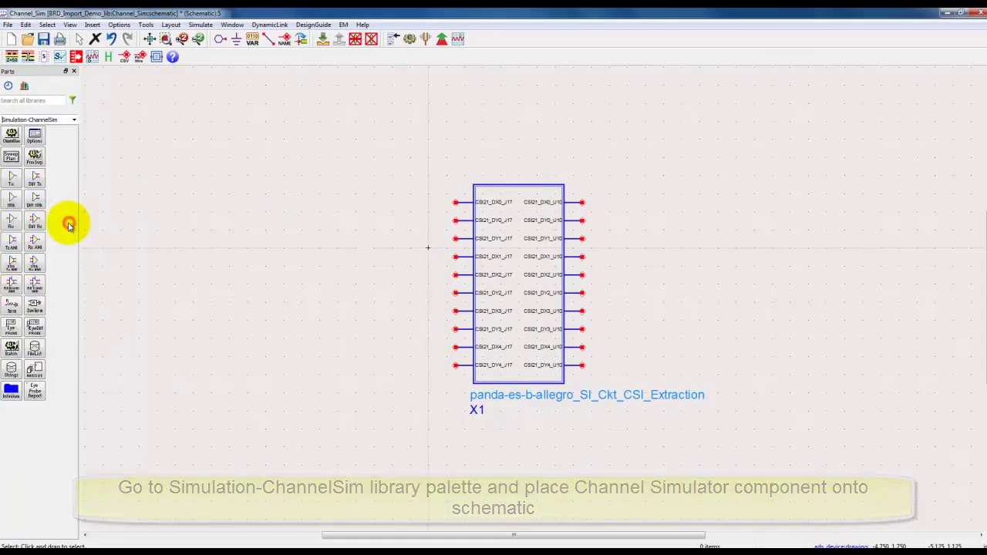
click(12, 135)
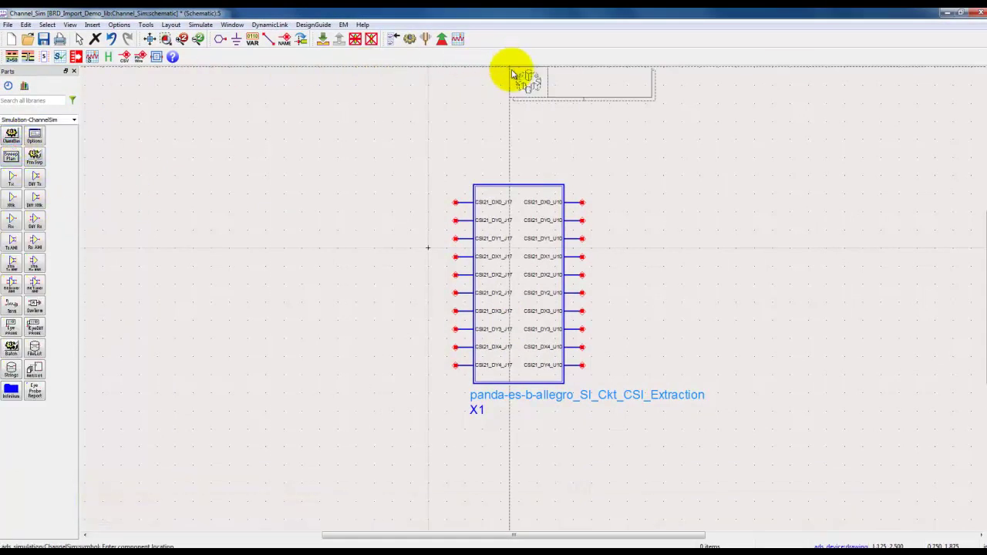
click(459, 79)
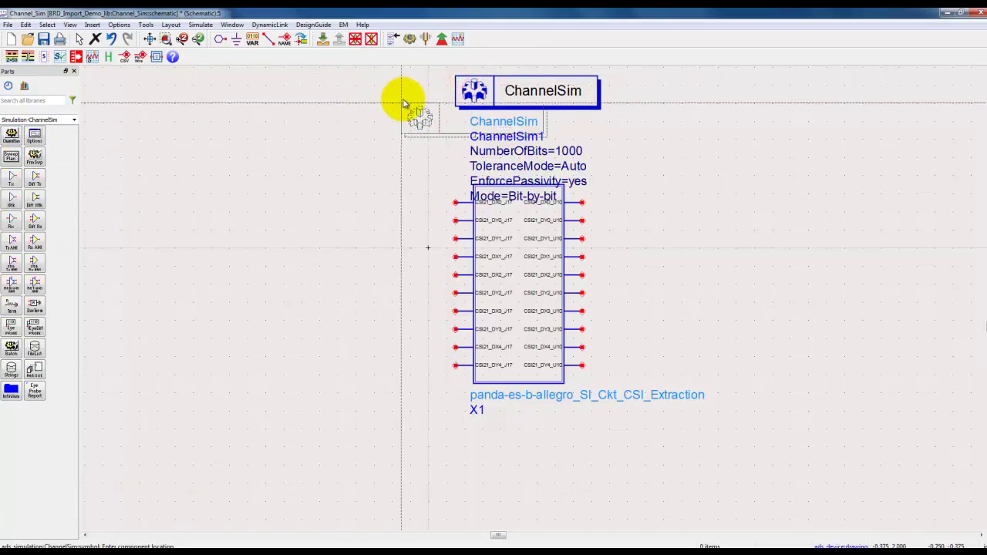
key(Escape)
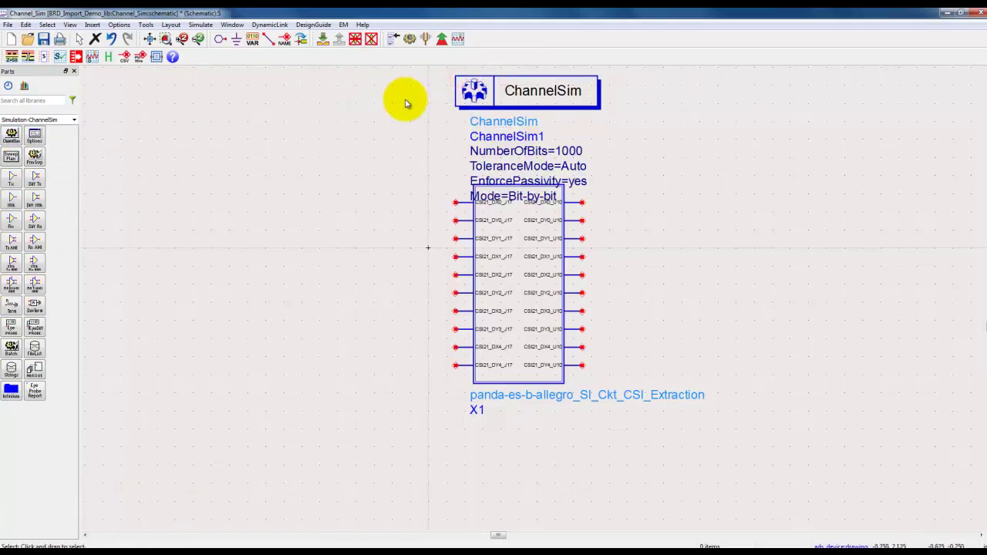
drag(545, 88, 537, 453)
click(150, 40)
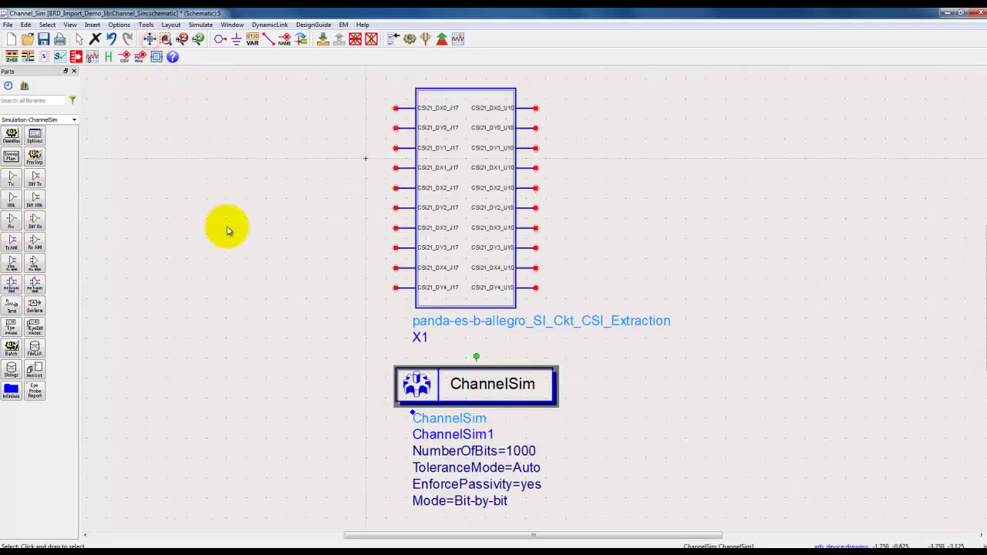
click(249, 331)
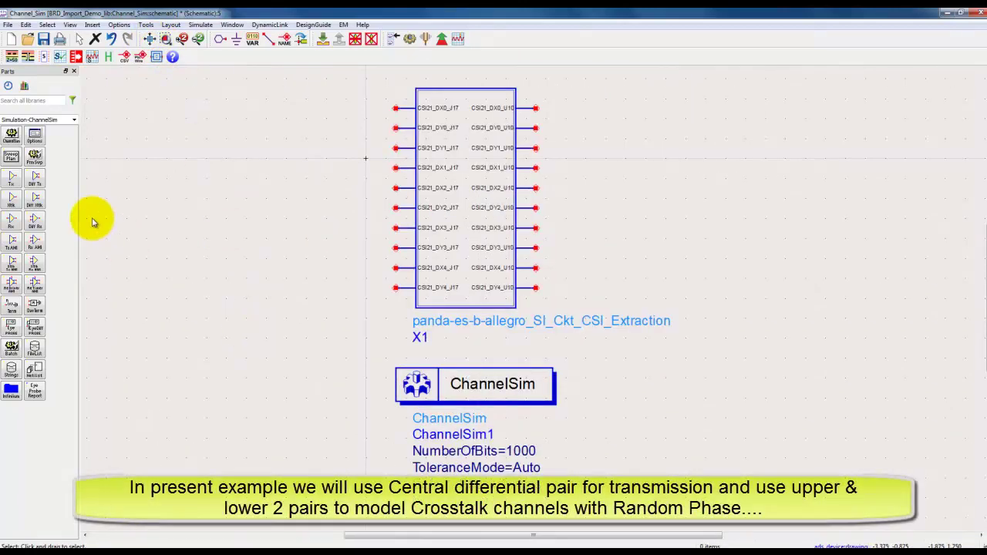
Place a Tx_Diff transmitter left of X1 and an Rx_Diff receiver right of it
click(36, 181)
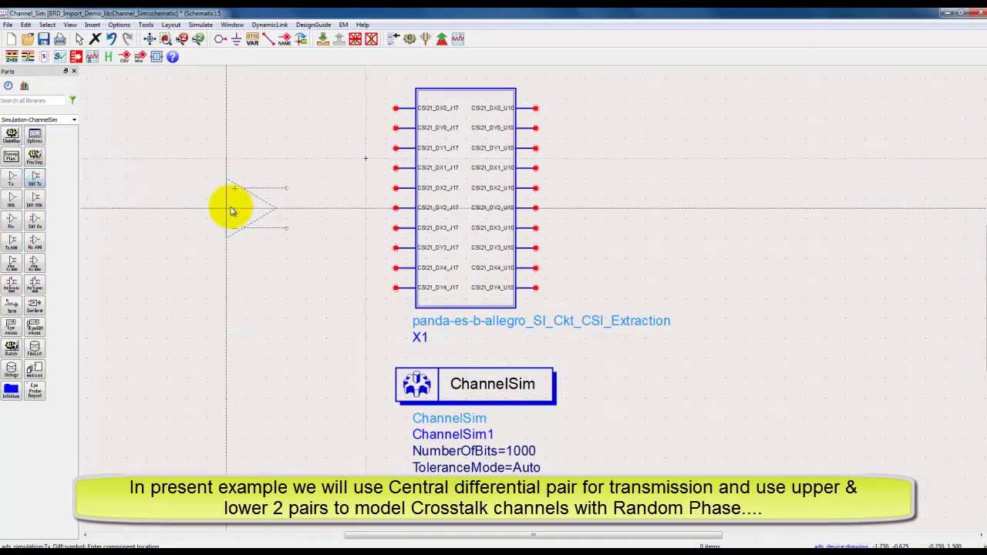
click(157, 209)
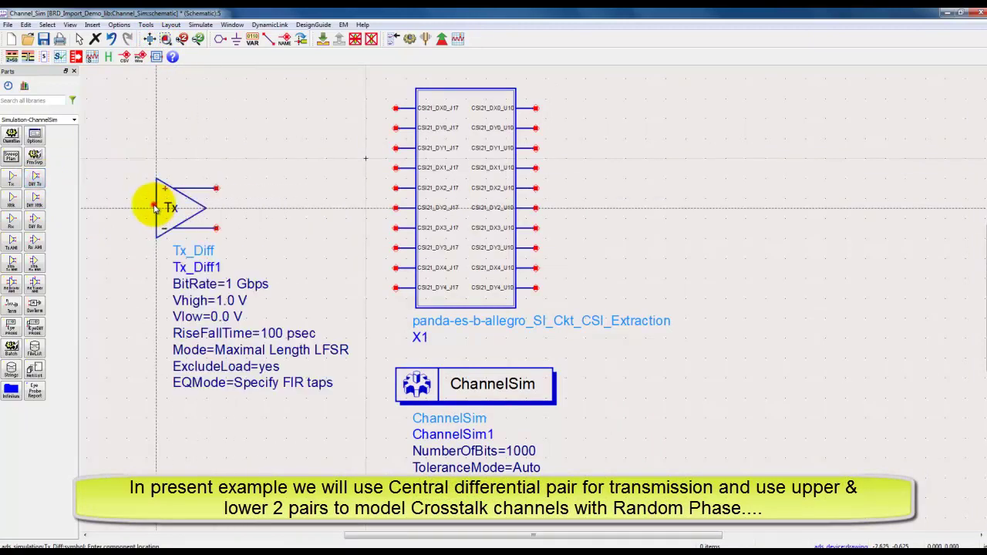
click(35, 221)
click(667, 188)
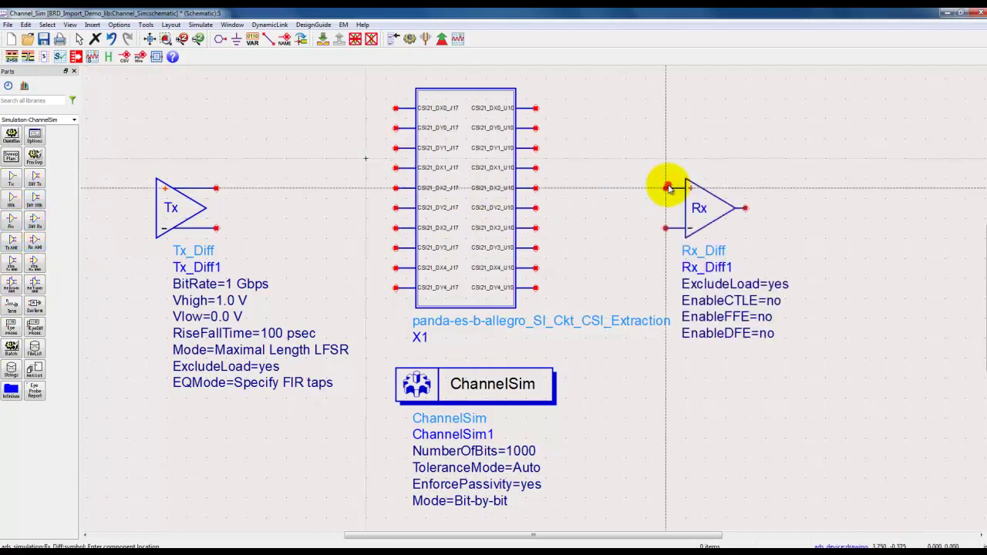
key(Escape)
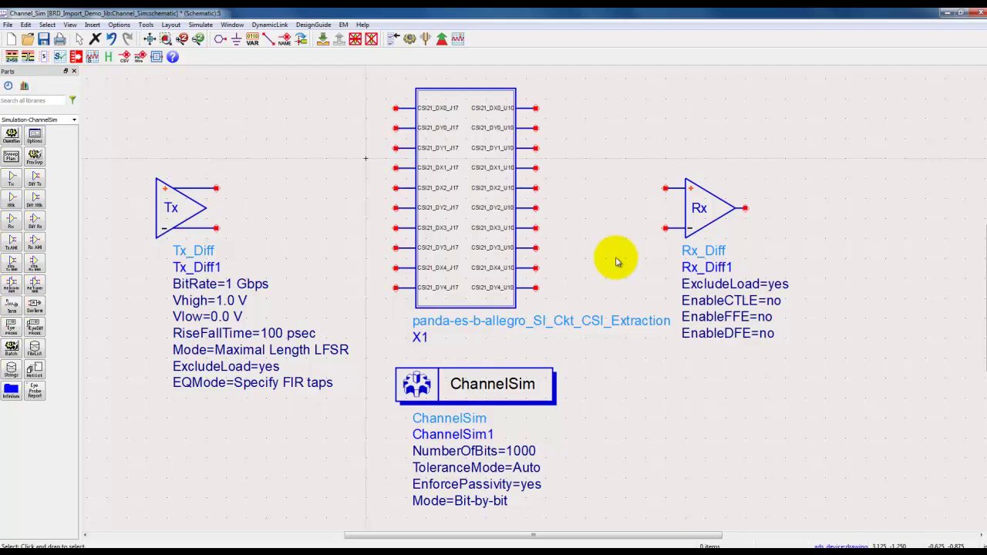
Wire Tx+/Tx− to CSI21_DX2_J17/DY2_J17 and CSI21_DX2_U10/DY2_U10 to Rx+/Rx−
key(ctrl+w)
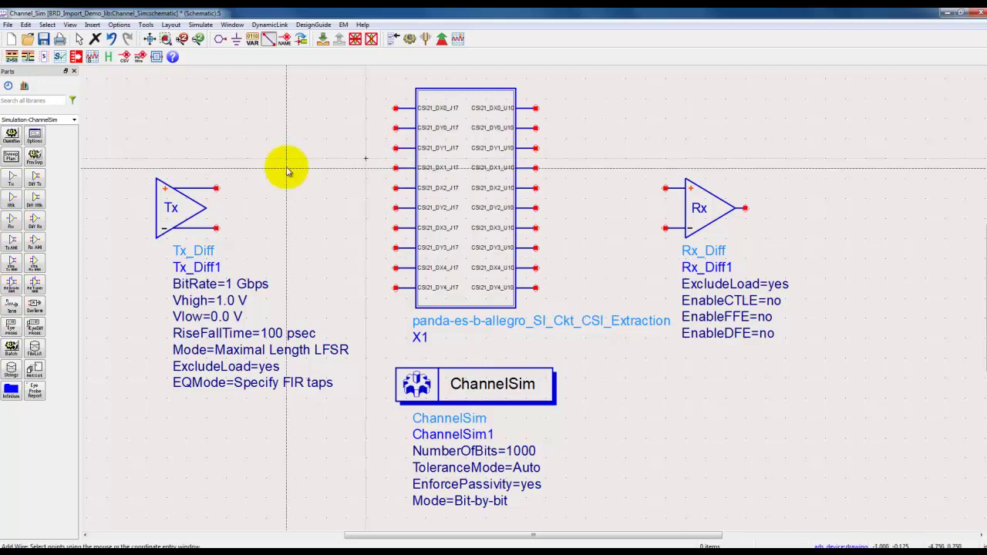
click(217, 188)
click(396, 187)
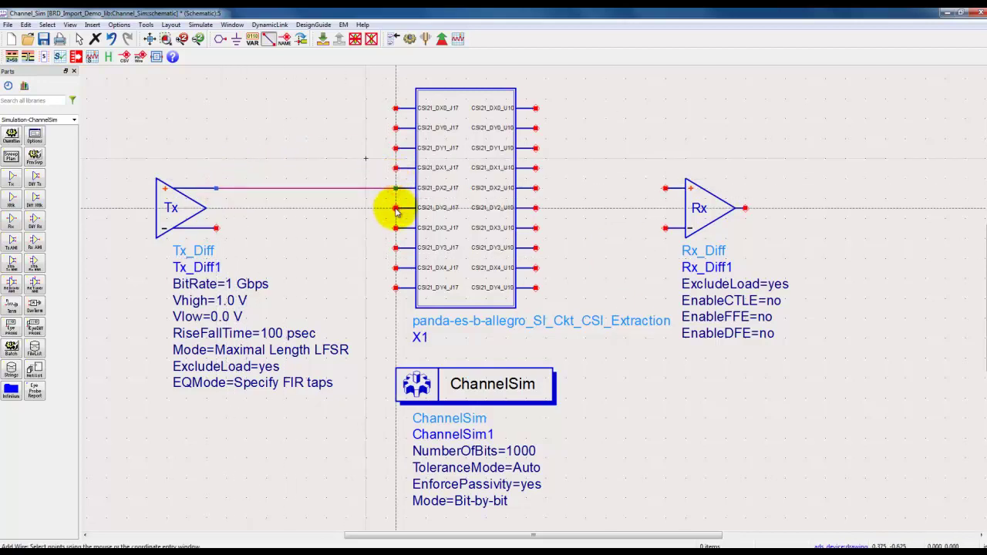
click(396, 208)
click(218, 228)
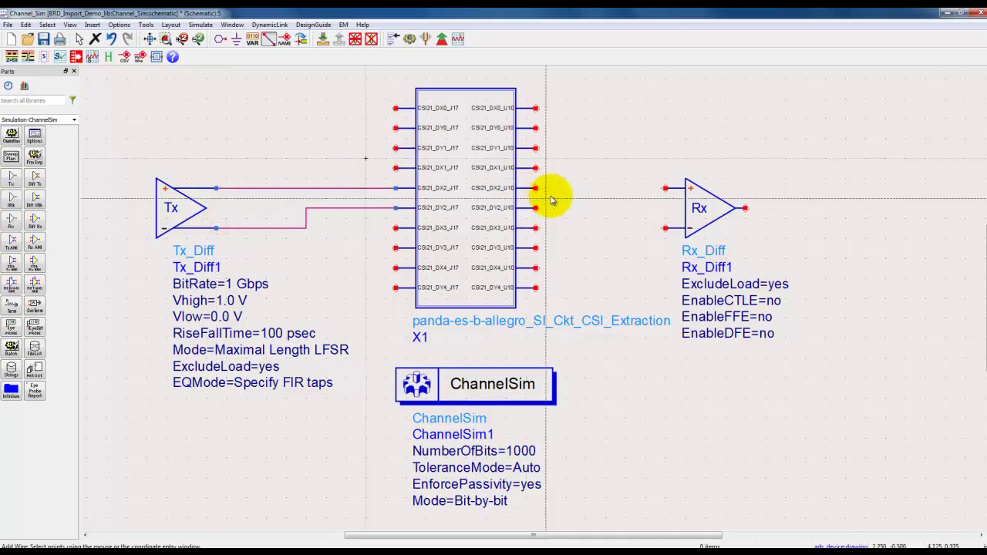
click(538, 188)
click(667, 188)
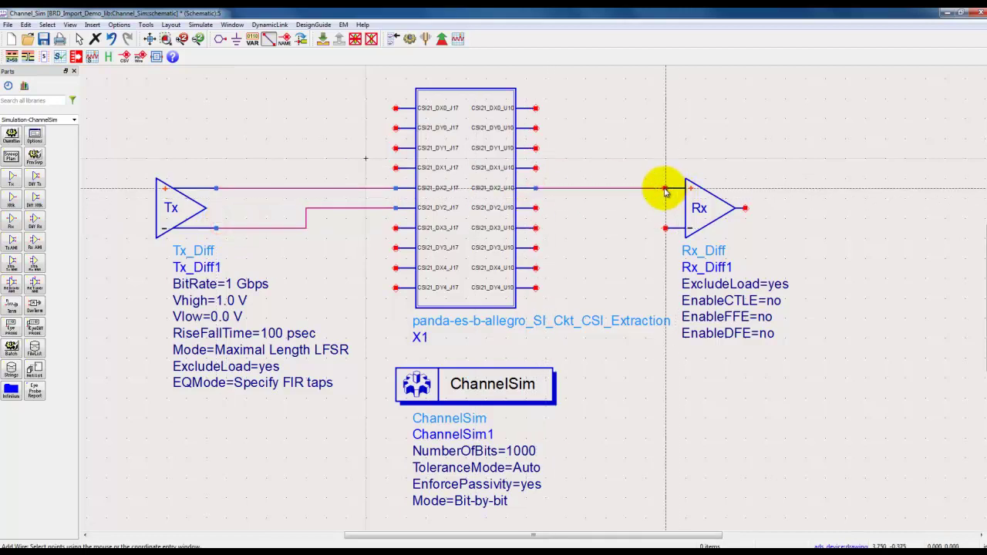
click(536, 209)
click(666, 228)
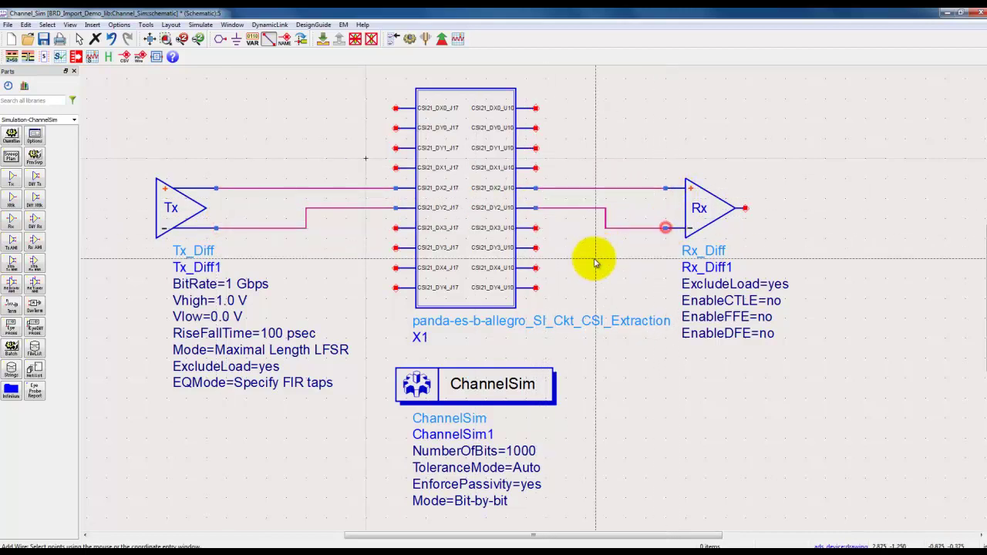
key(Escape)
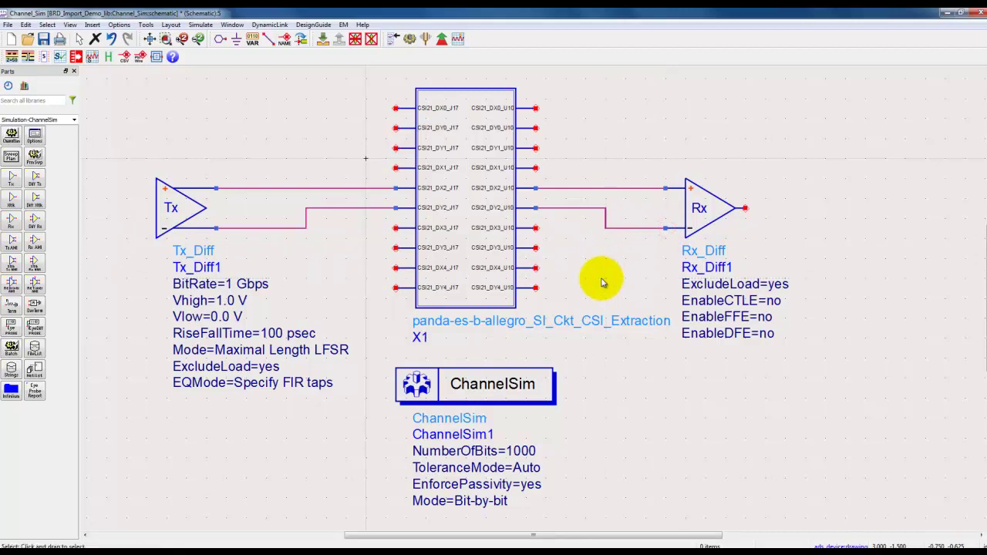
Place four 100 Ohm DiffTerm terminations, Term_Diff1–4, around the right side of channel X1
click(35, 306)
scroll(681, 99, down, 1)
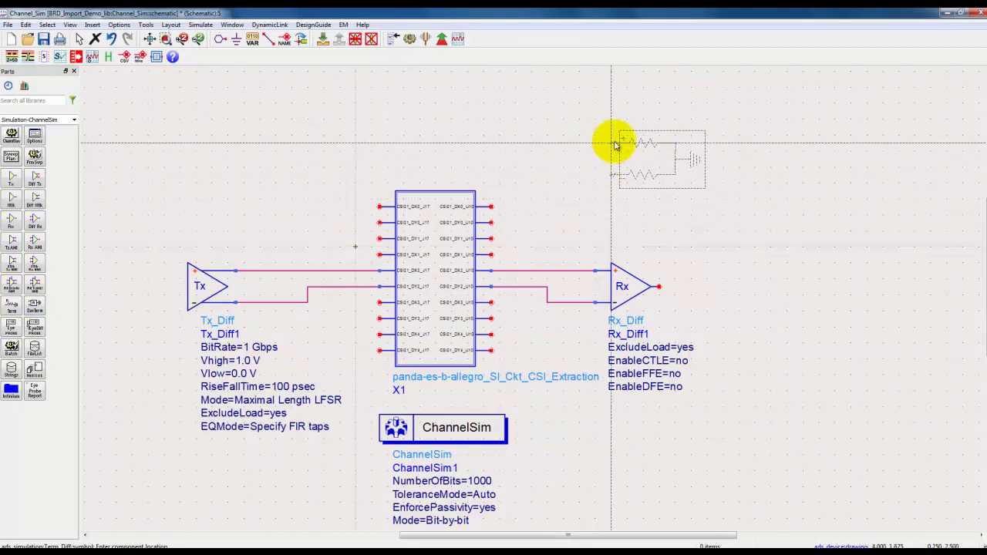
click(688, 95)
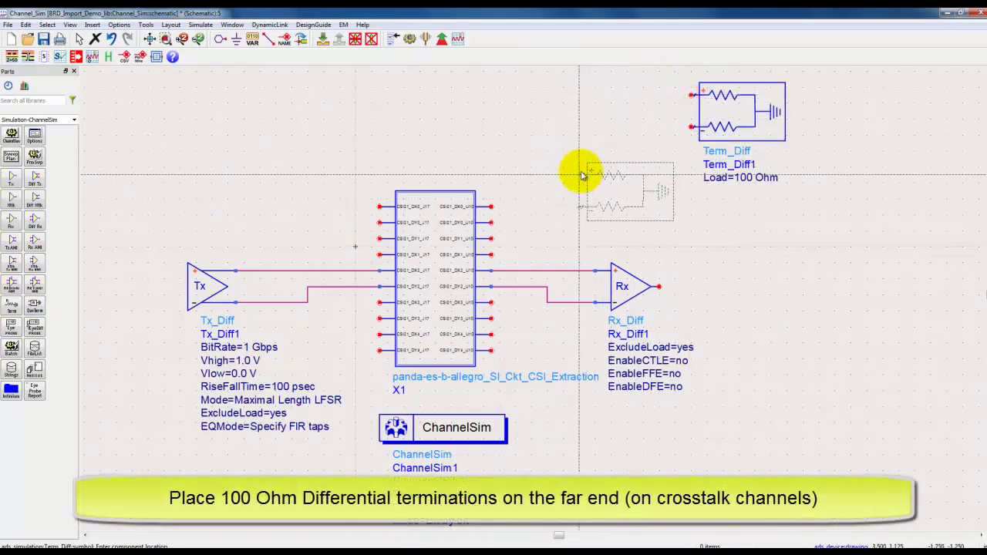
click(583, 176)
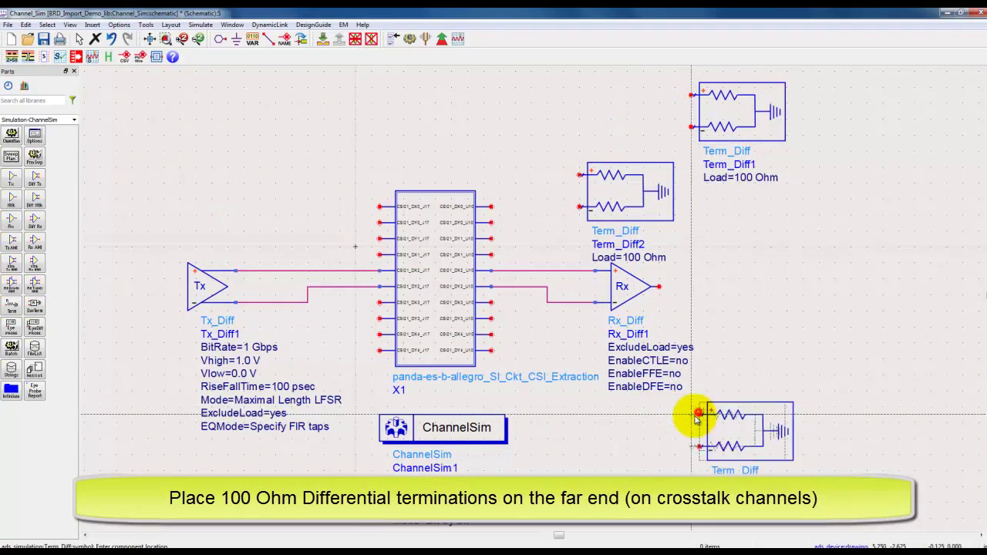
click(696, 415)
click(584, 470)
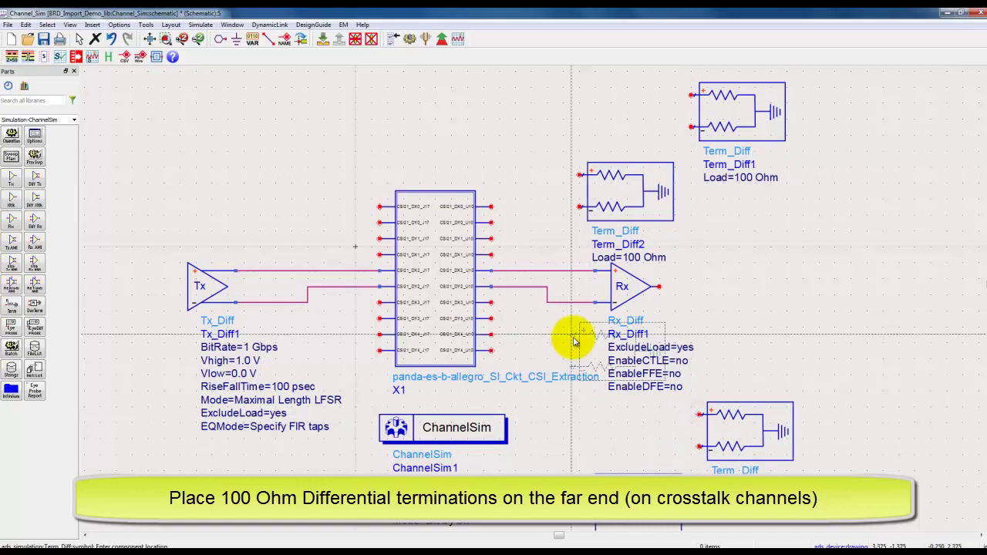
key(Escape)
click(149, 39)
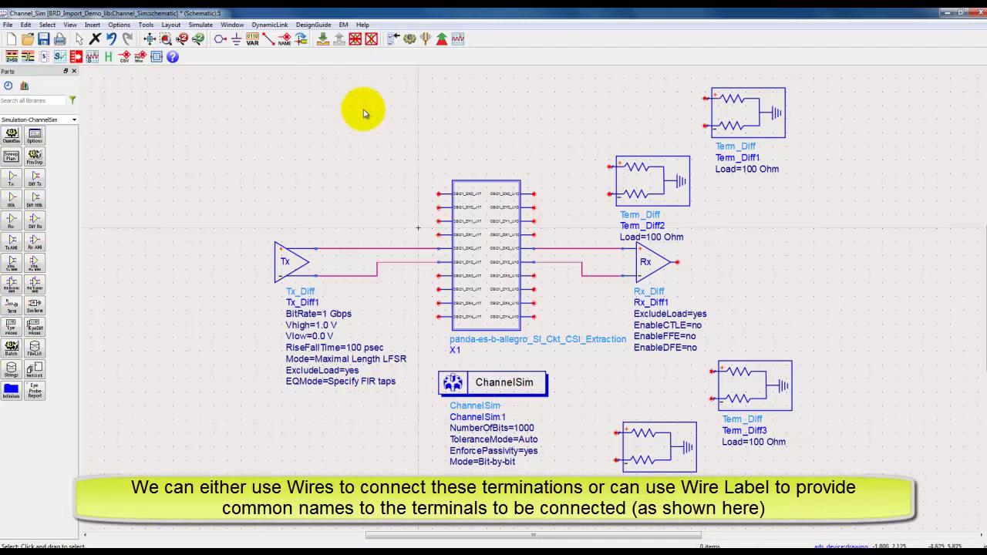
Label X1's free right-hand pins and the Term_Diff pins with matching net names o1 through o8
click(284, 38)
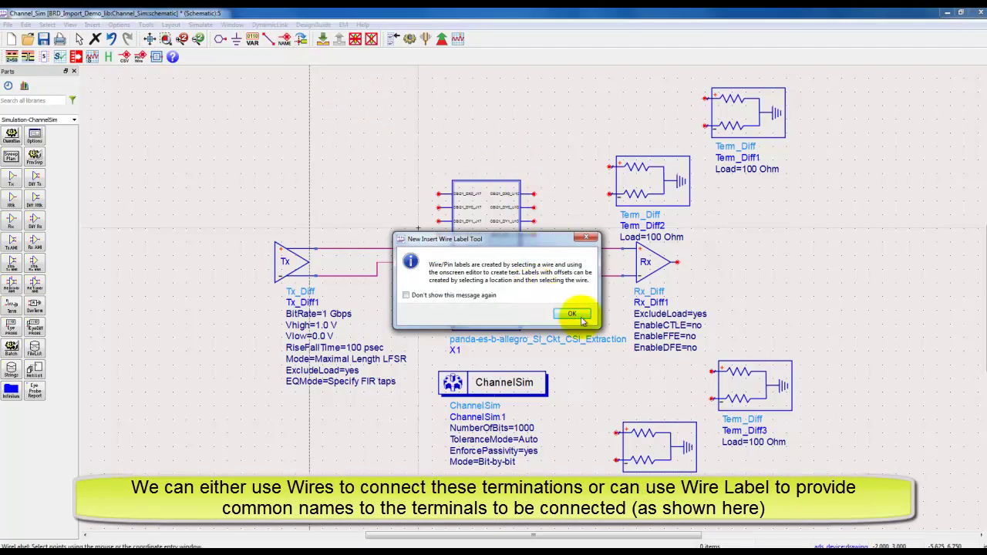
click(580, 315)
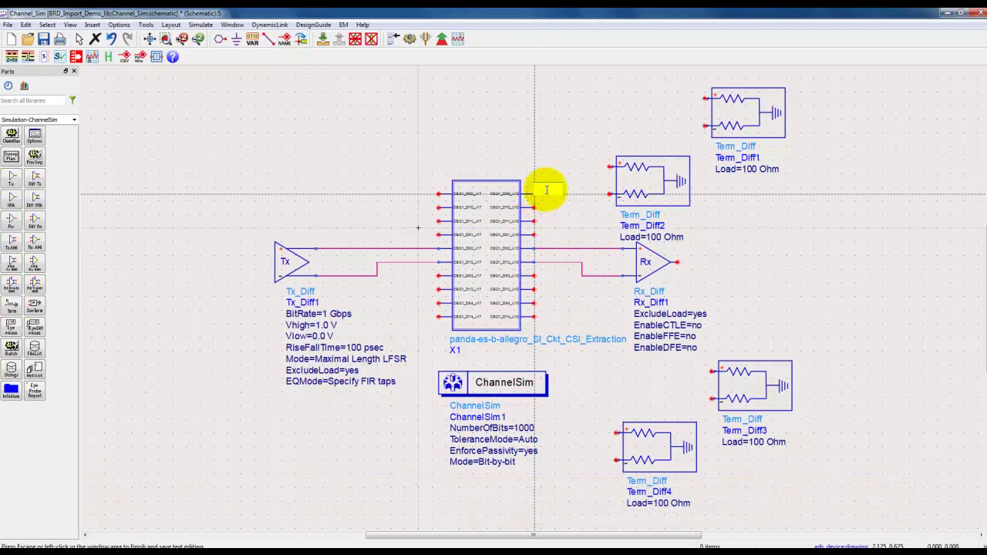
click(557, 142)
click(707, 103)
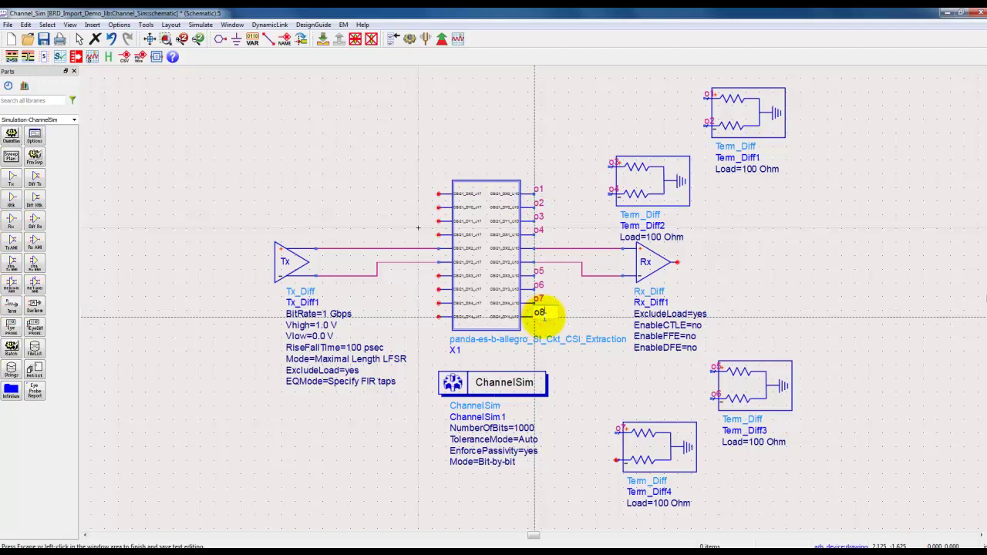
click(542, 315)
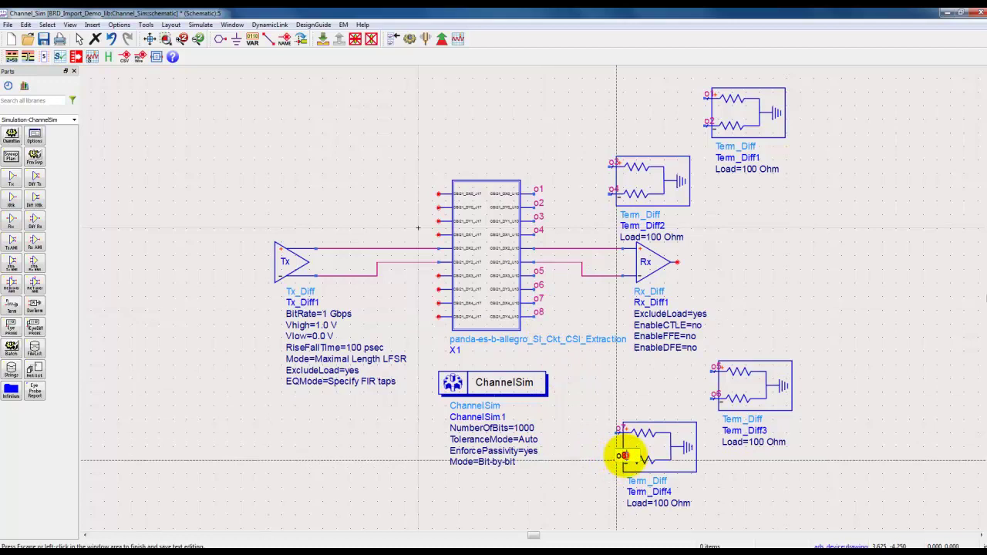
click(622, 456)
key(Escape)
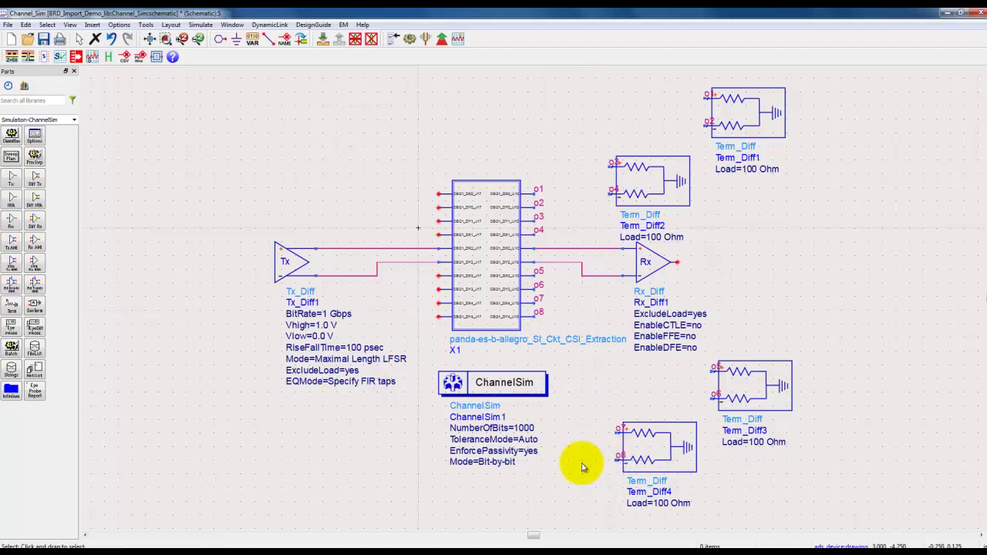
Place four Diff XtlkTx crosstalk transmitters, Xtlk2_Diff1–4, to the left of X1
click(34, 204)
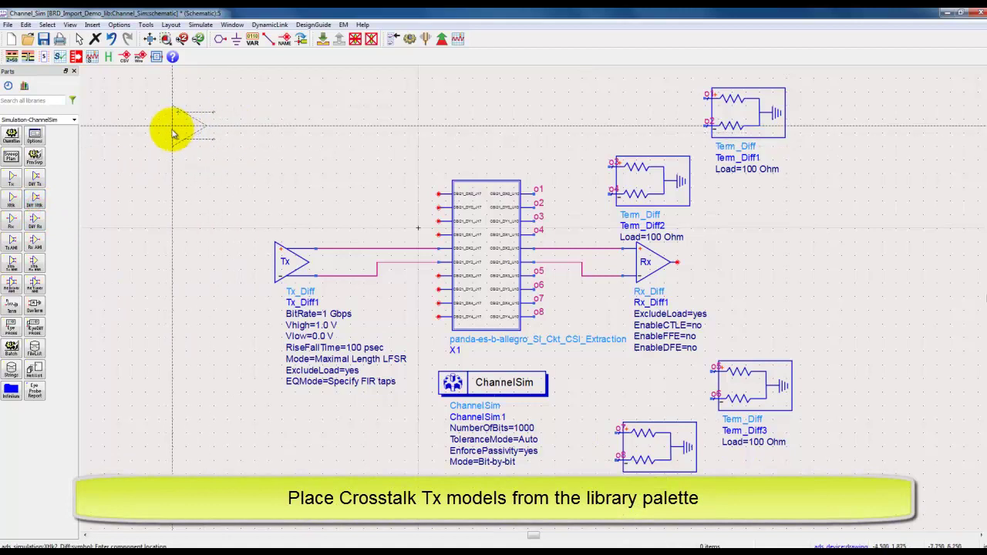
click(189, 136)
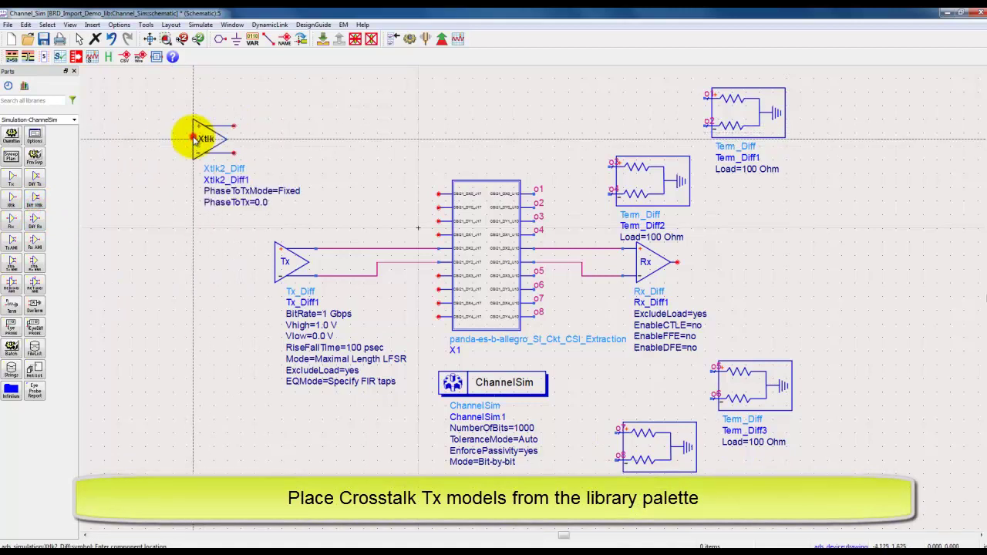
click(316, 183)
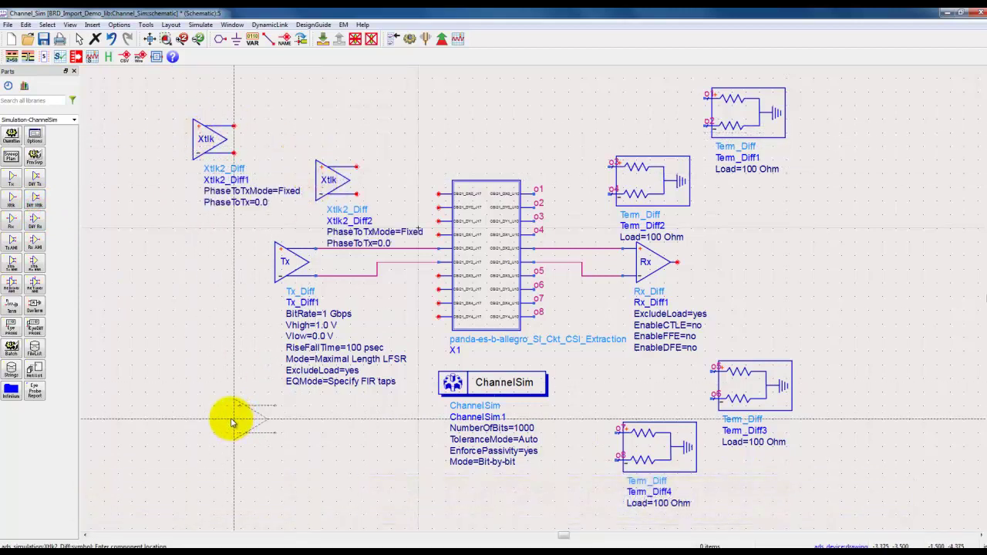
click(231, 422)
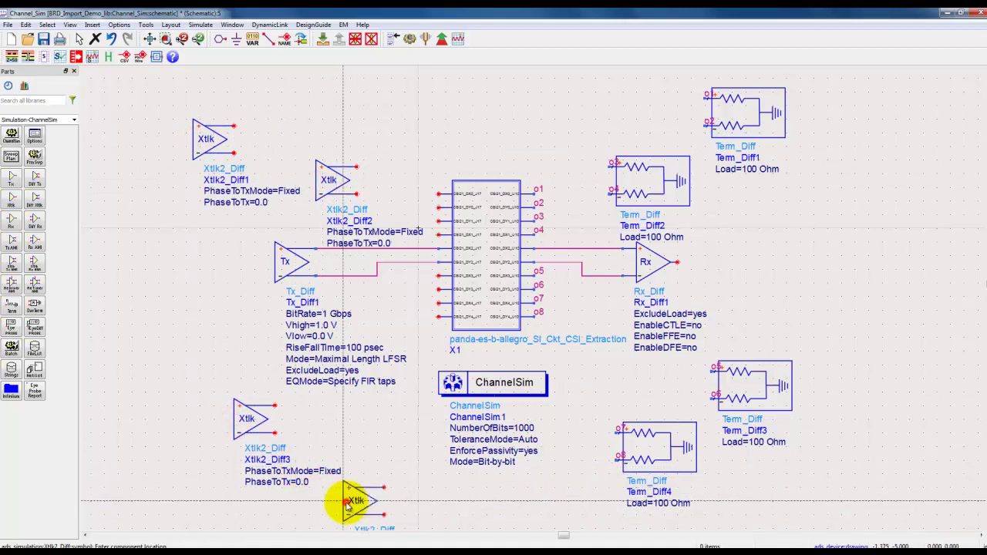
click(347, 506)
key(Escape)
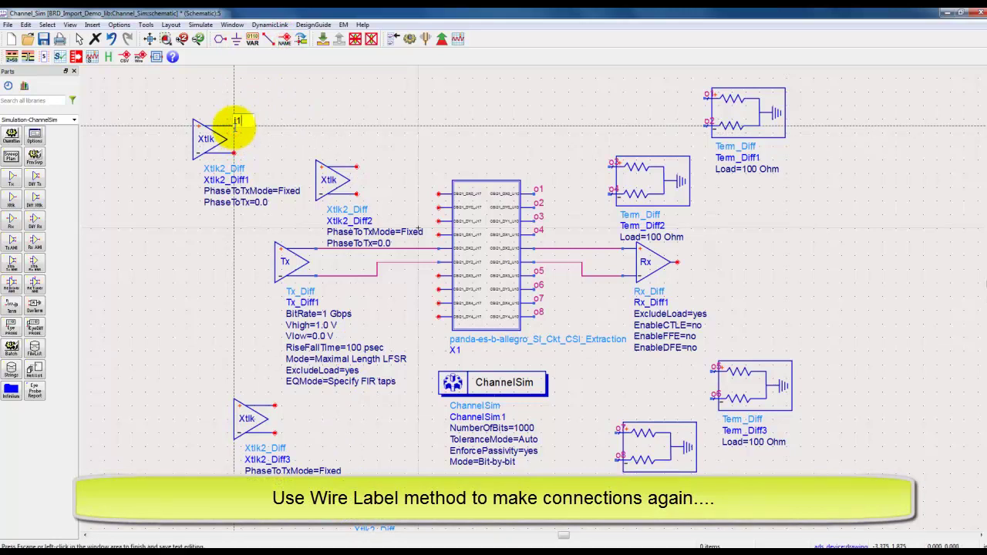
Label each Xtlk2_Diff output and X1's free left pins with matching names I1 through I8
click(316, 130)
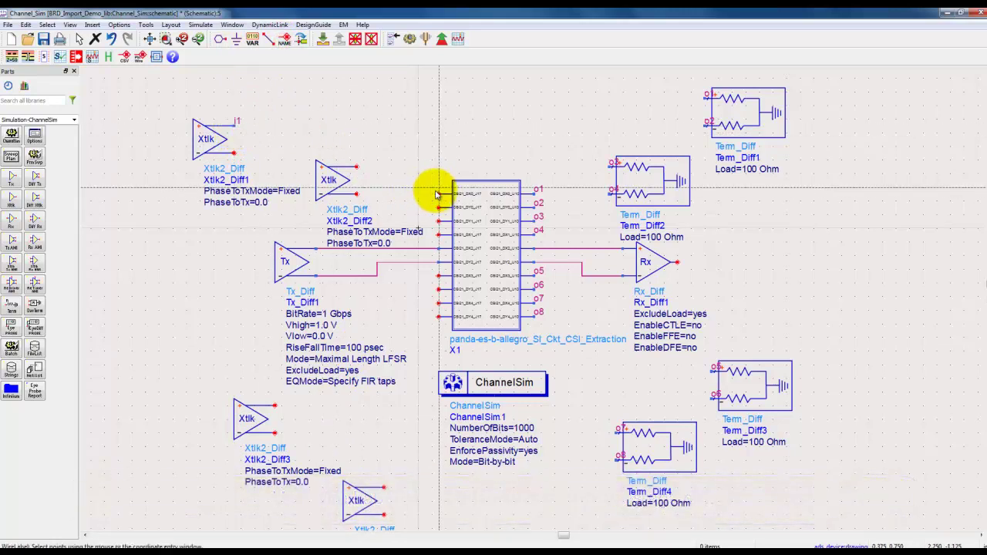
click(437, 194)
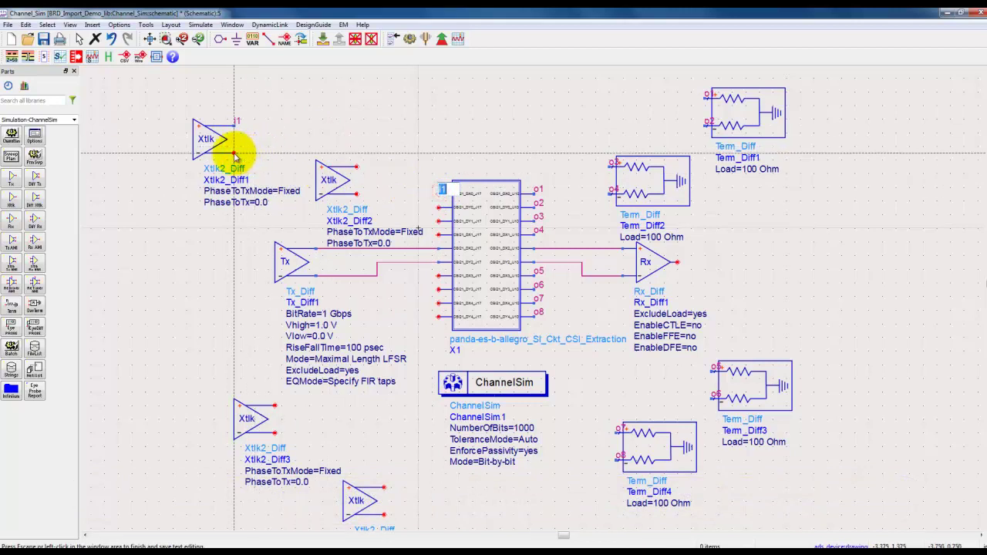
click(386, 510)
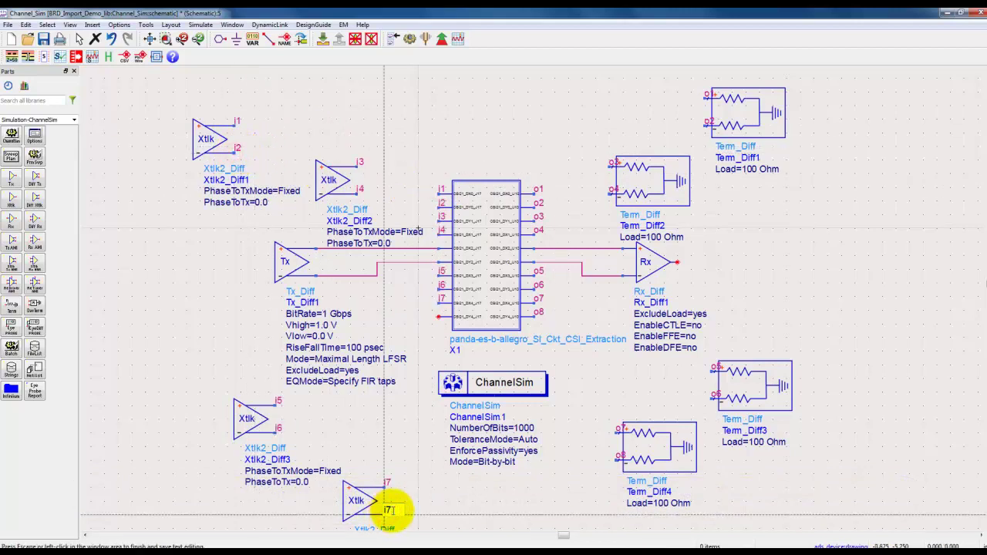
click(391, 510)
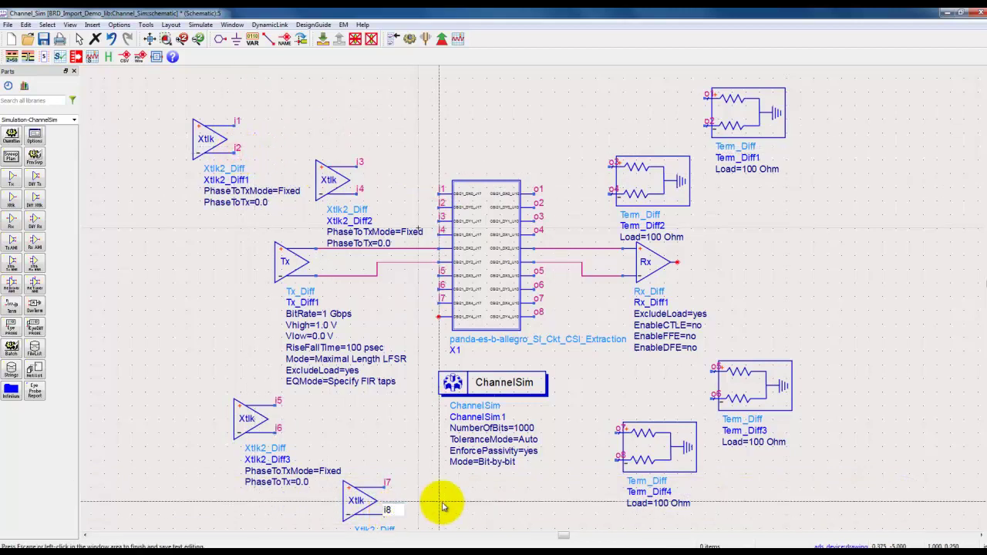
click(439, 317)
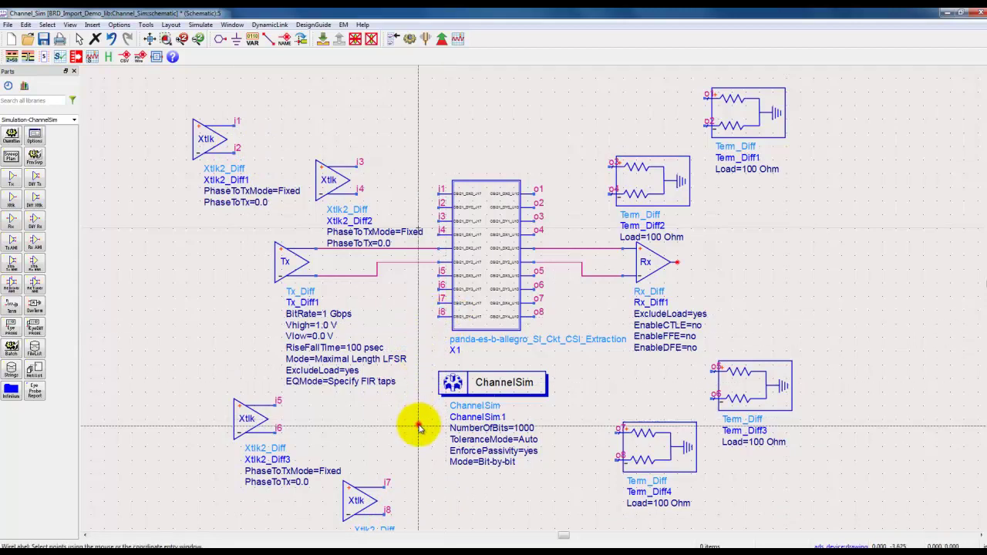
click(166, 38)
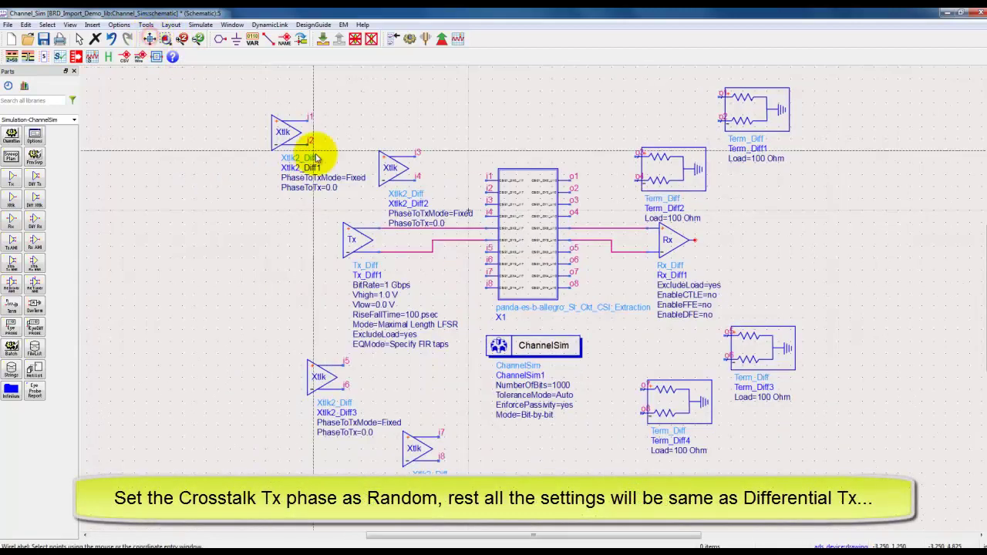
key(Escape)
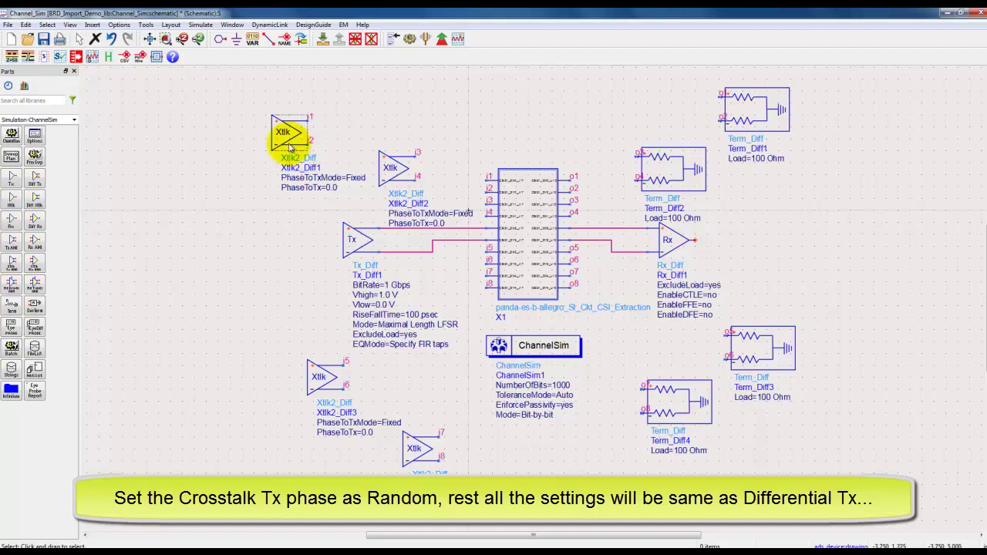
Set Phase relative to TX to Random on Xtlk2_Diff1, Xtlk2_Diff2, Xtlk2_Diff3 and Xtlk2_Diff4
double_click(284, 133)
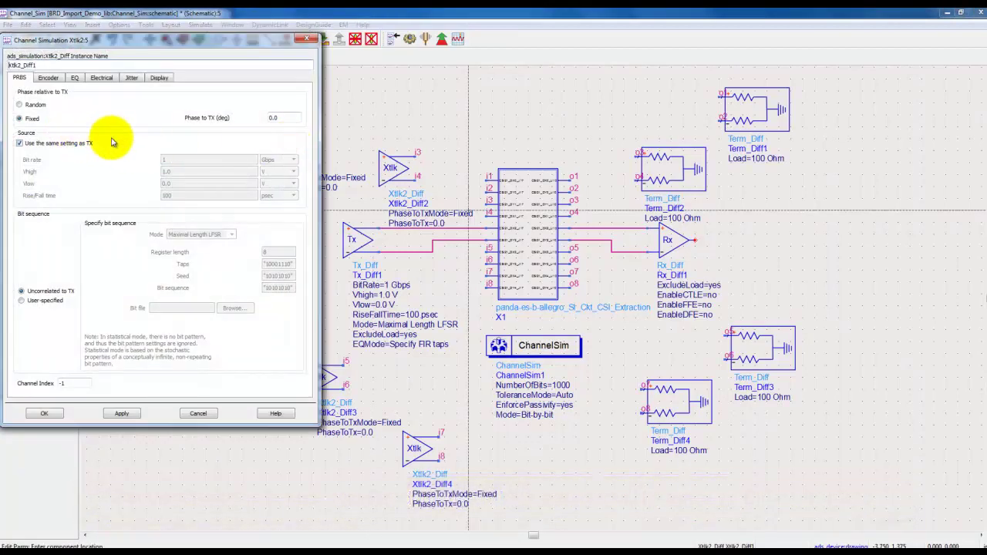
click(34, 105)
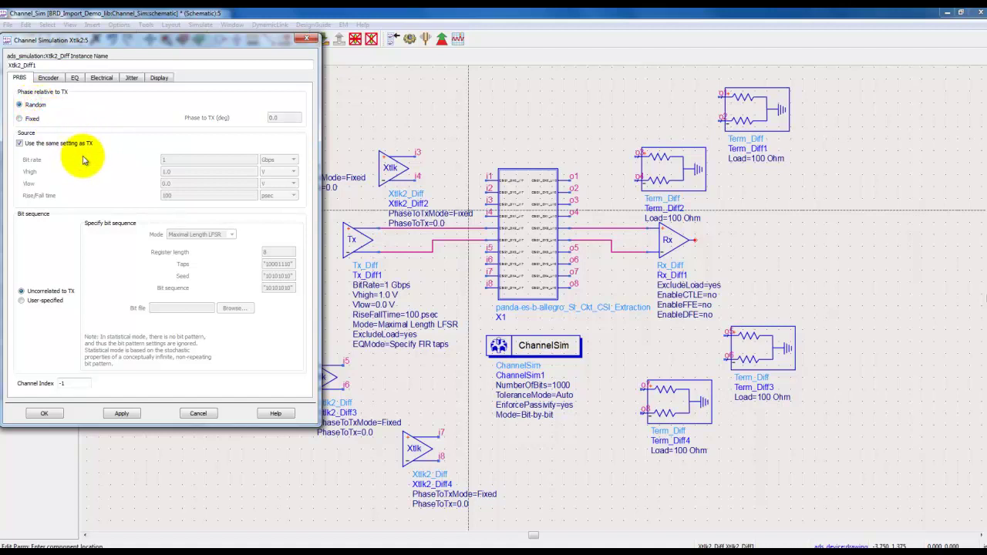
click(46, 414)
double_click(393, 166)
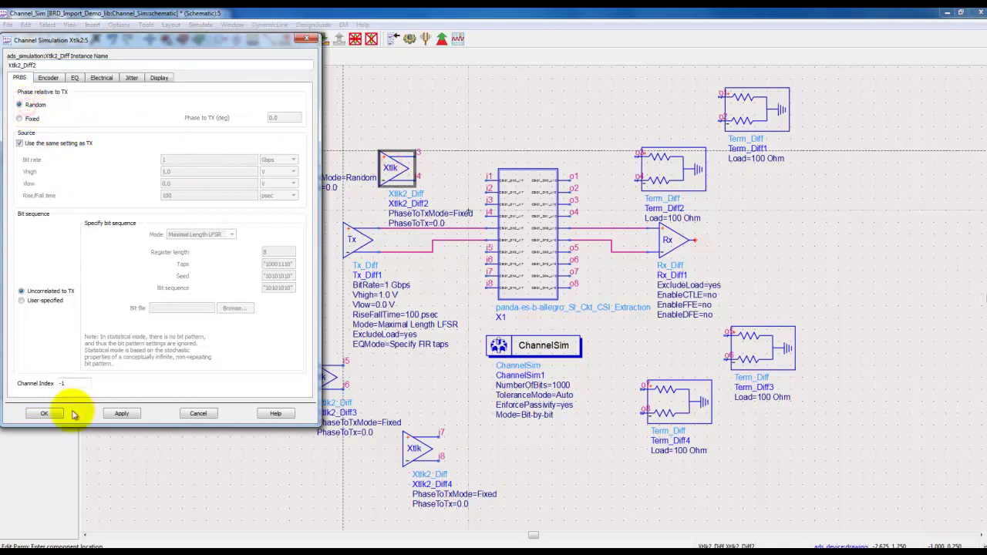
click(45, 413)
double_click(321, 378)
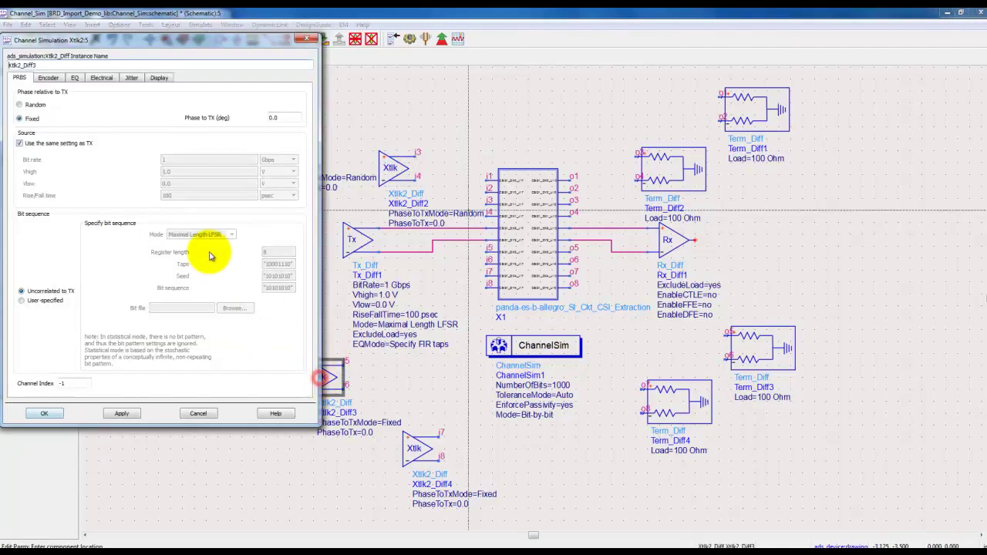
click(35, 107)
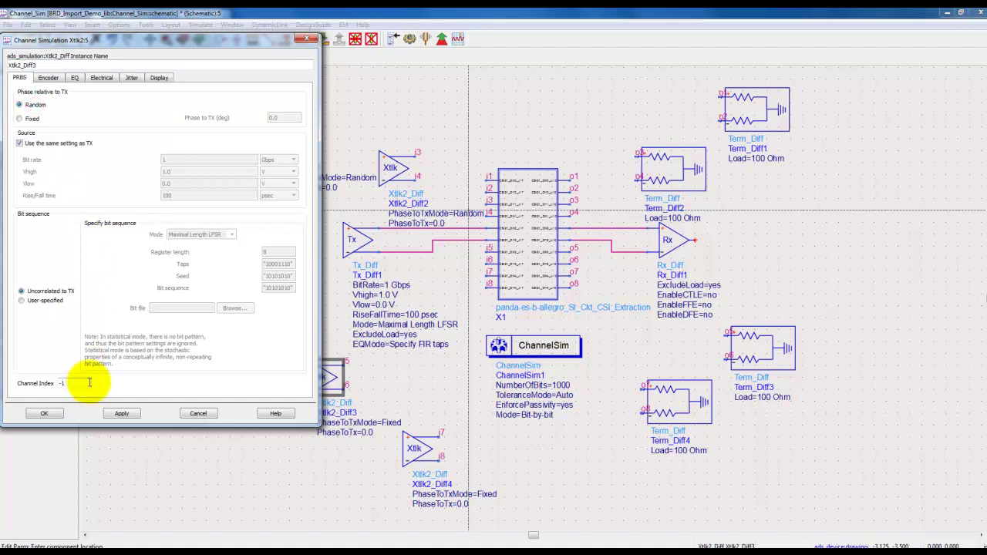
click(47, 413)
double_click(424, 452)
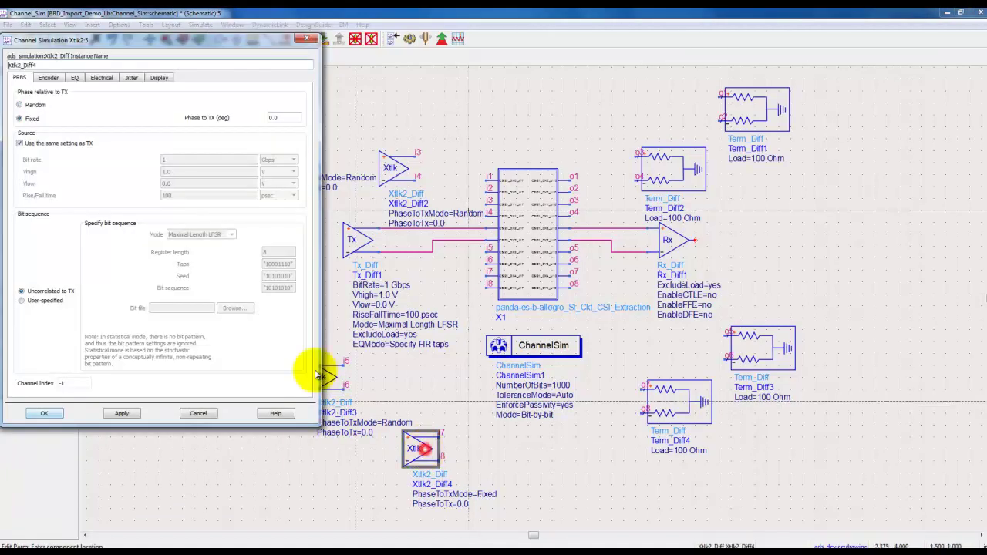
click(33, 107)
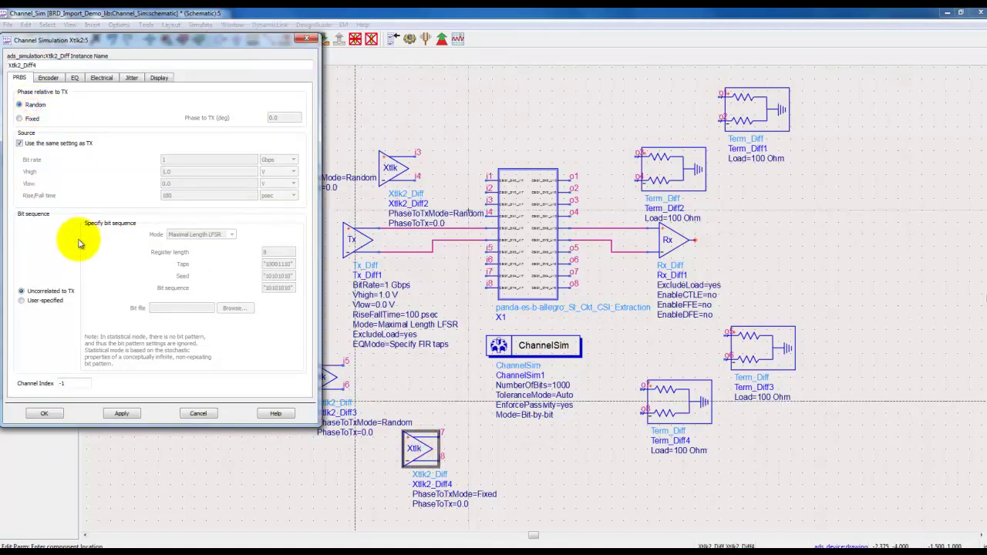
click(46, 413)
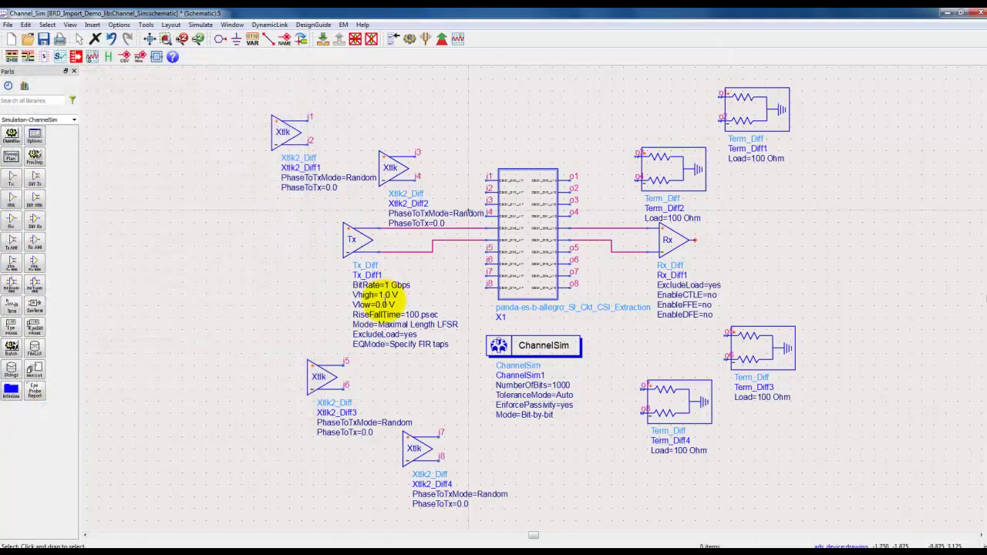
Set Tx_Diff1's Vlow to -1 V and its ExcludeLoad to no
double_click(383, 305)
text(-1)
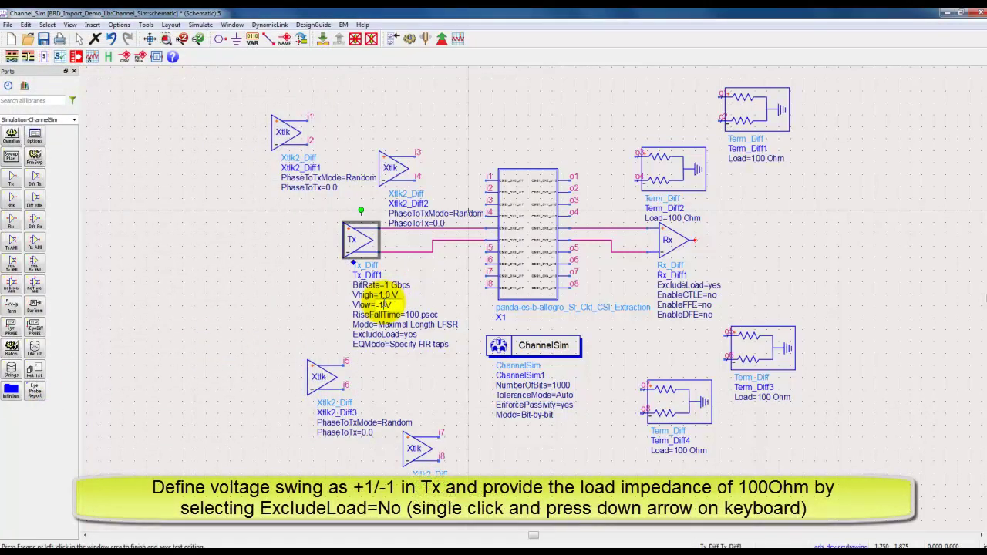
click(312, 316)
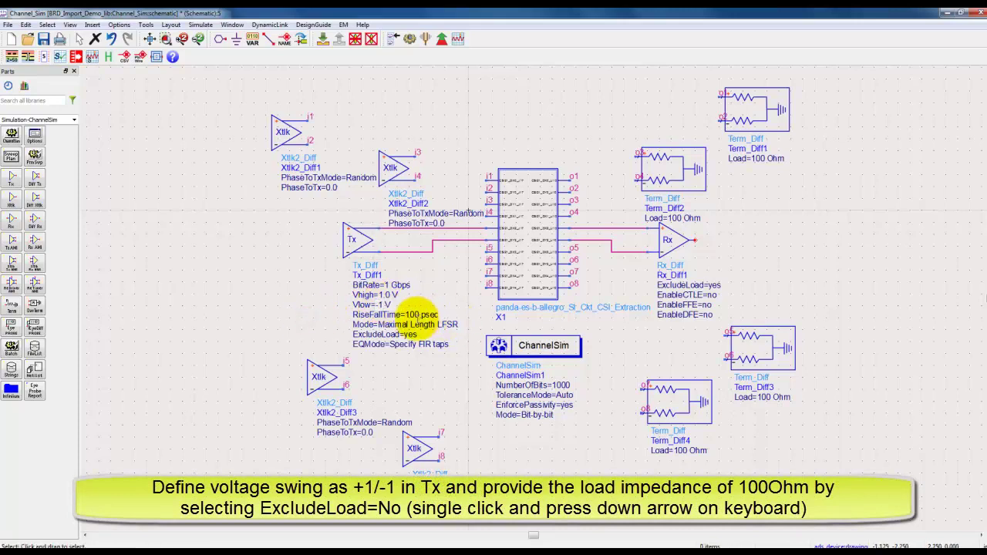
click(411, 335)
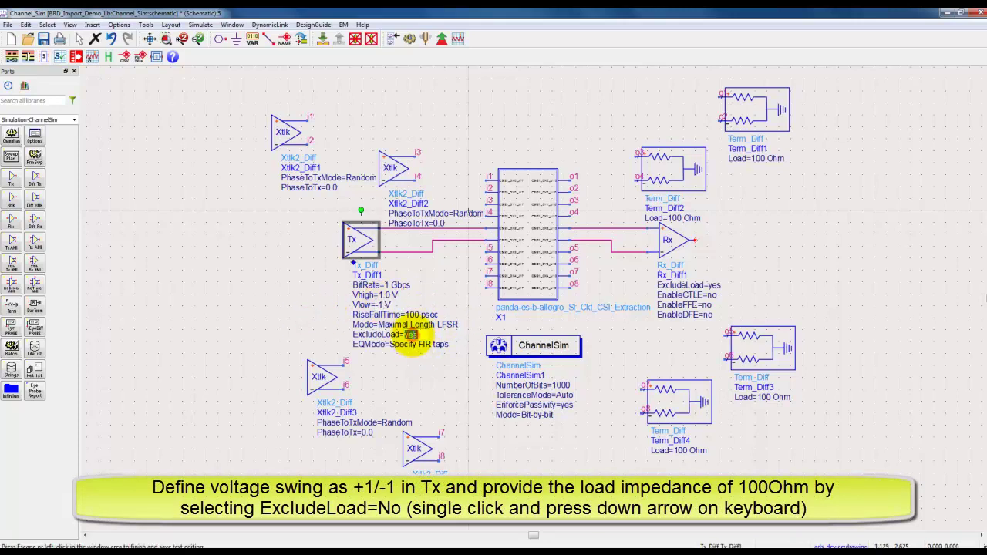
click(474, 315)
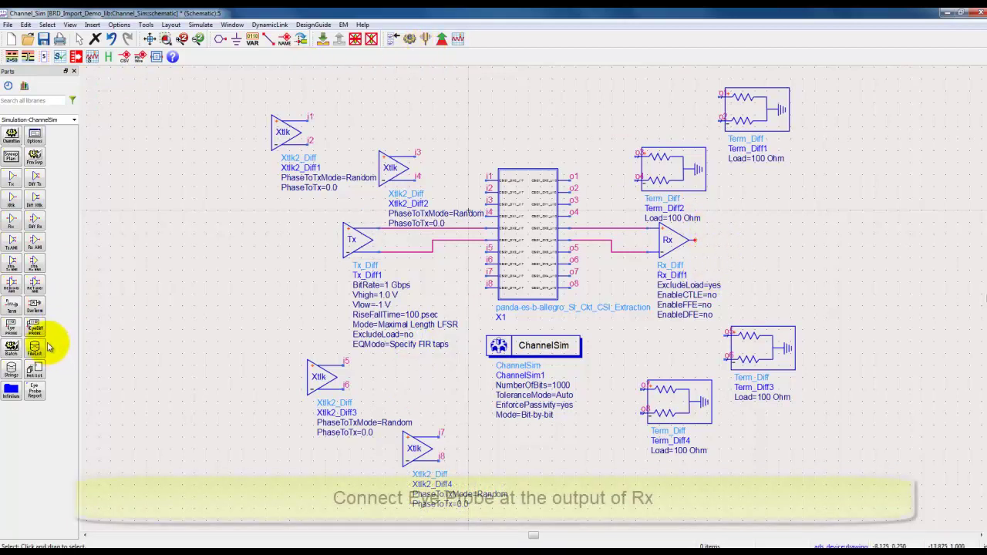
Place an Eye Probe at the Rx_Diff1 output, slightly up and to the right
click(11, 327)
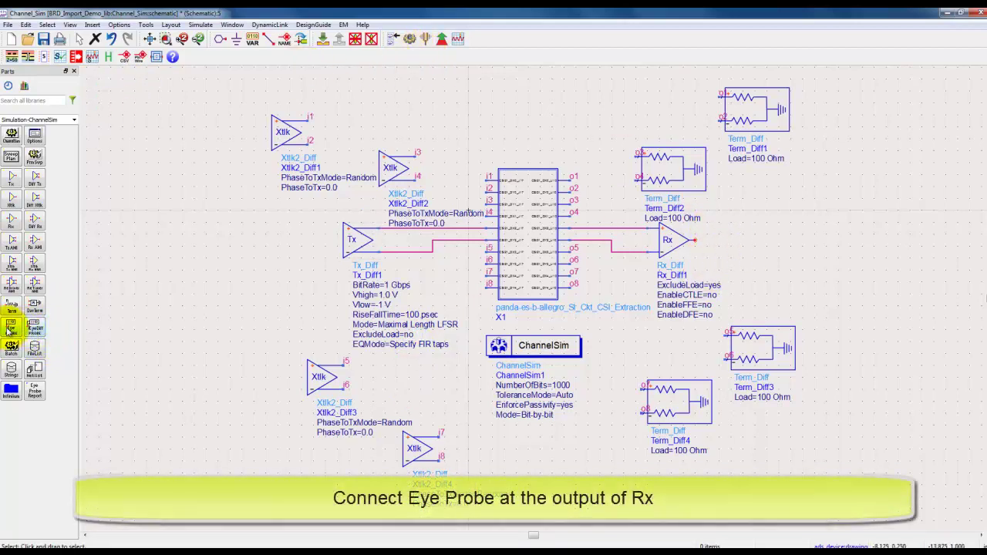
click(696, 242)
key(Escape)
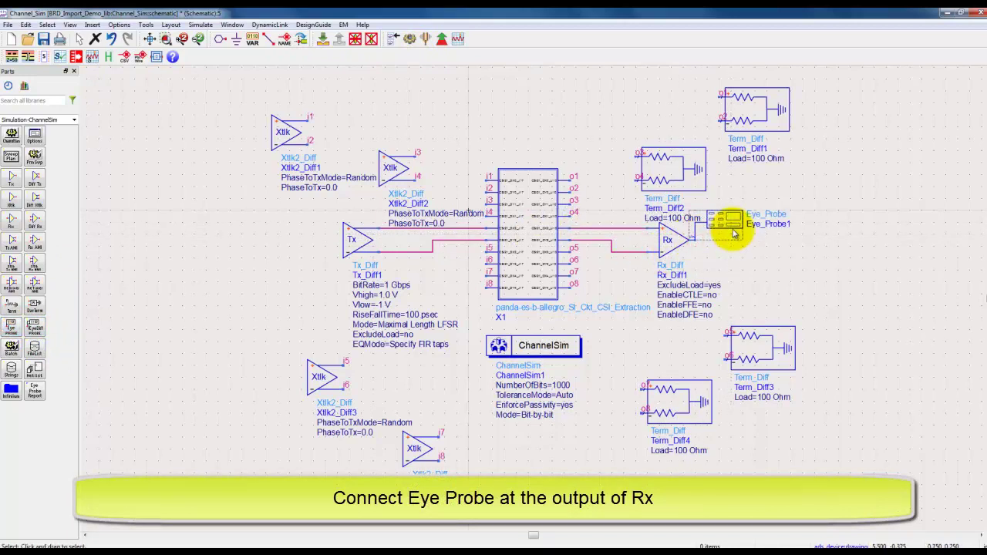
drag(735, 234, 773, 223)
Set Rx_Diff1's ExcludeLoad to no and verify it in the receiver's Electrical settings
click(716, 285)
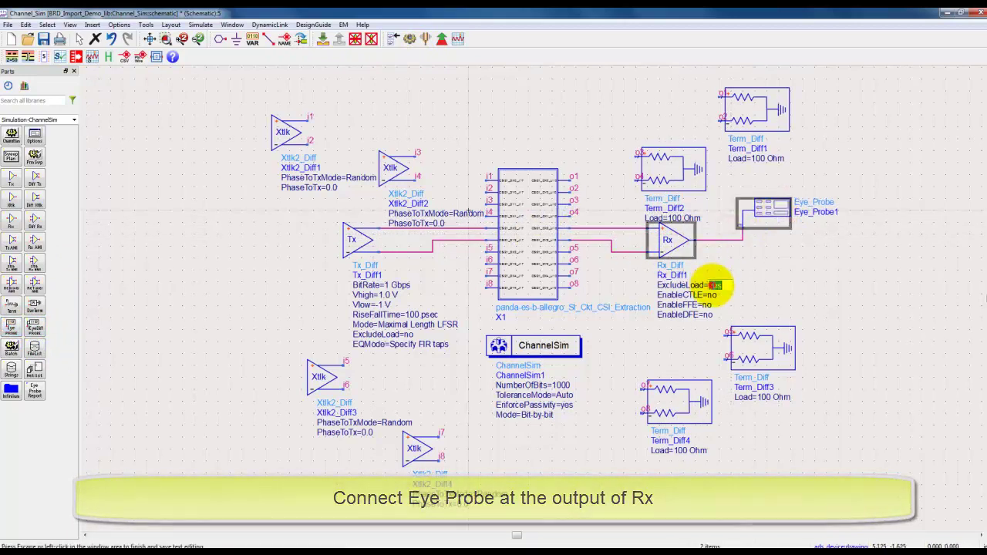
text(no)
click(778, 288)
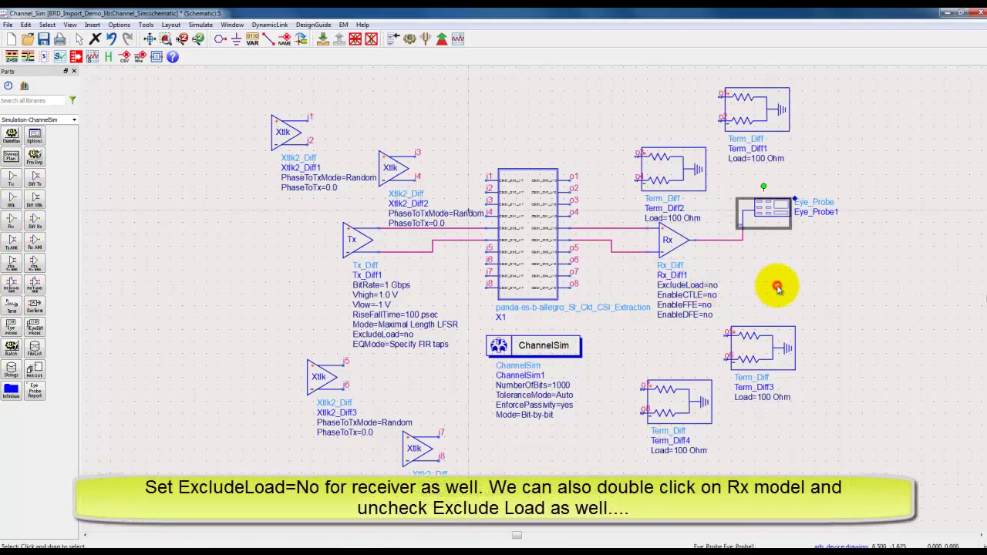
double_click(668, 240)
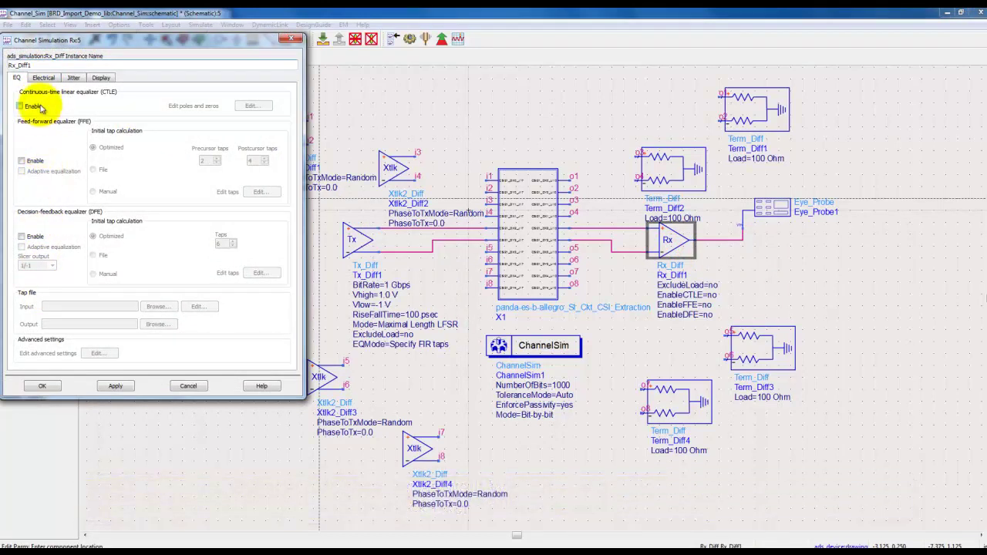
click(43, 77)
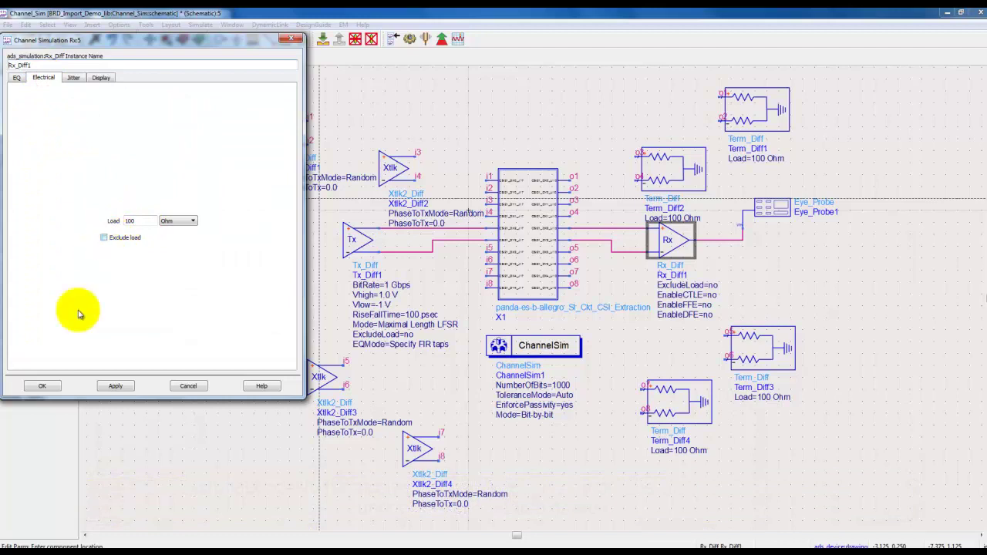
click(45, 385)
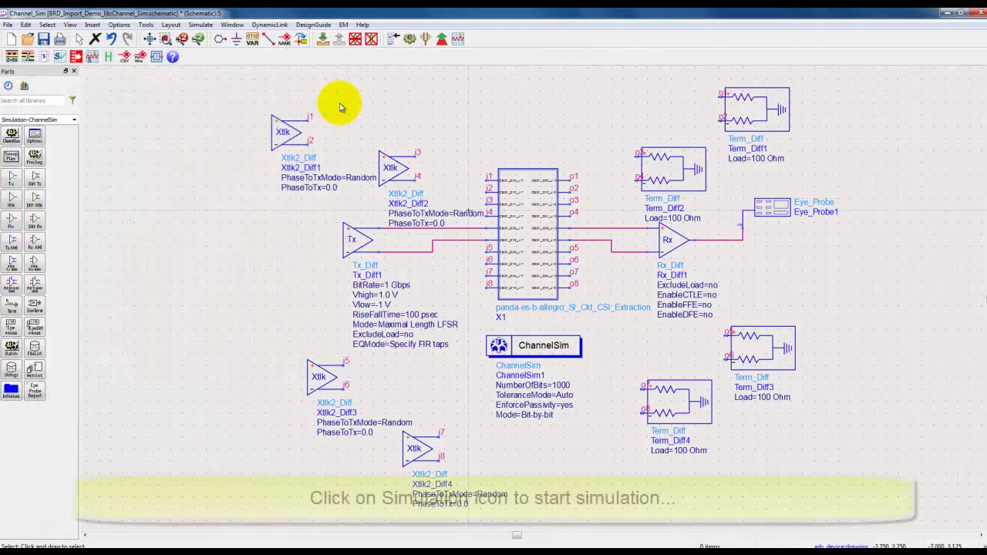
Save and simulate Channel_Sim, then plot Density in a rectangular eye-diagram plot
click(43, 38)
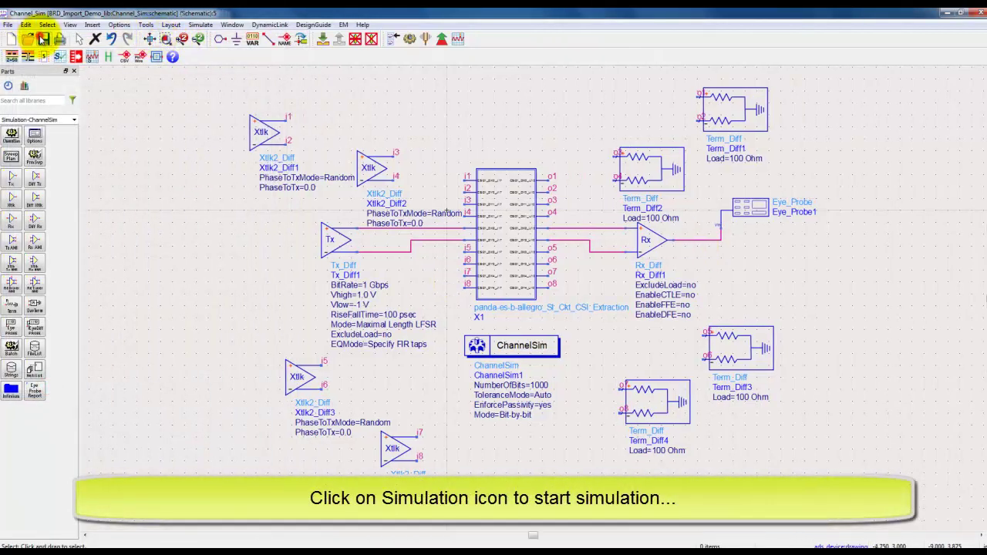
click(409, 39)
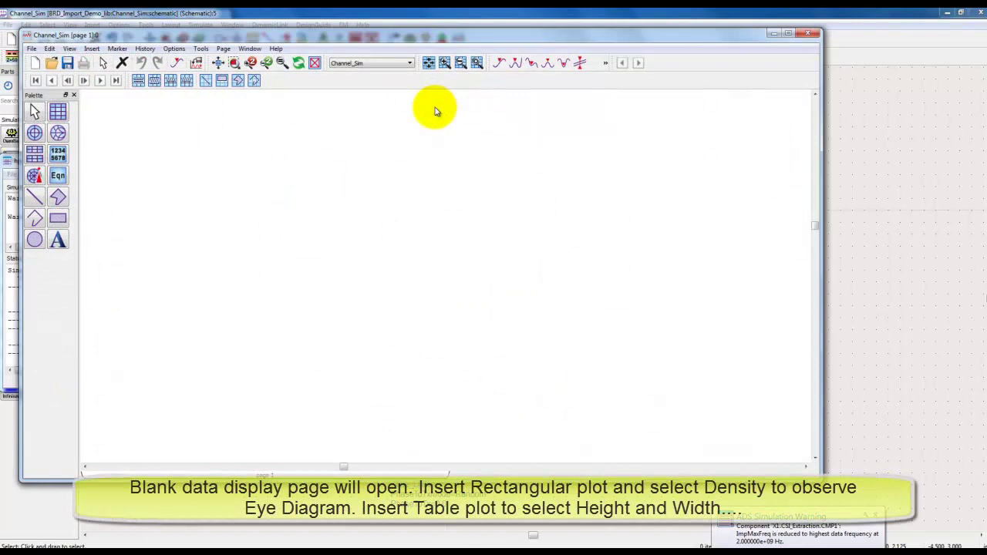
click(58, 112)
click(238, 145)
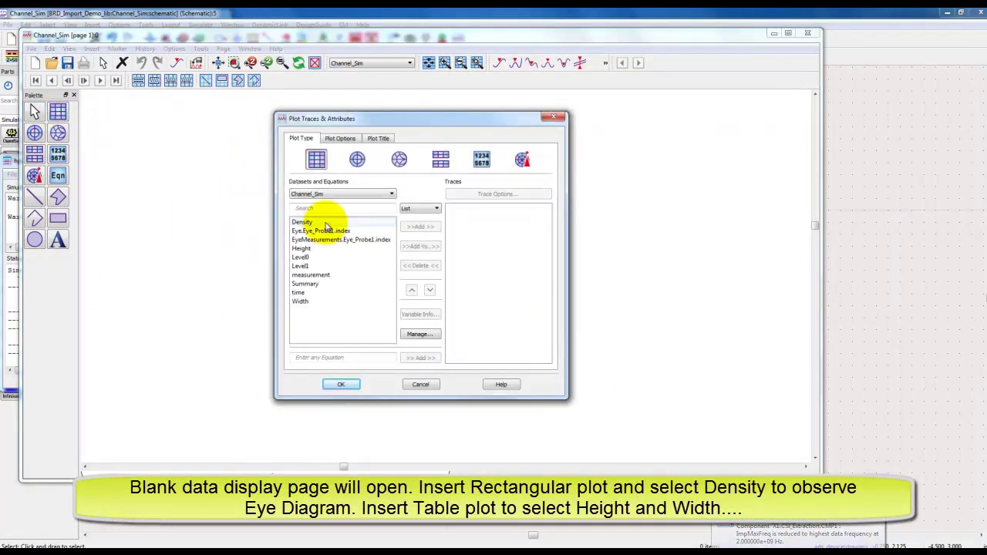
click(341, 385)
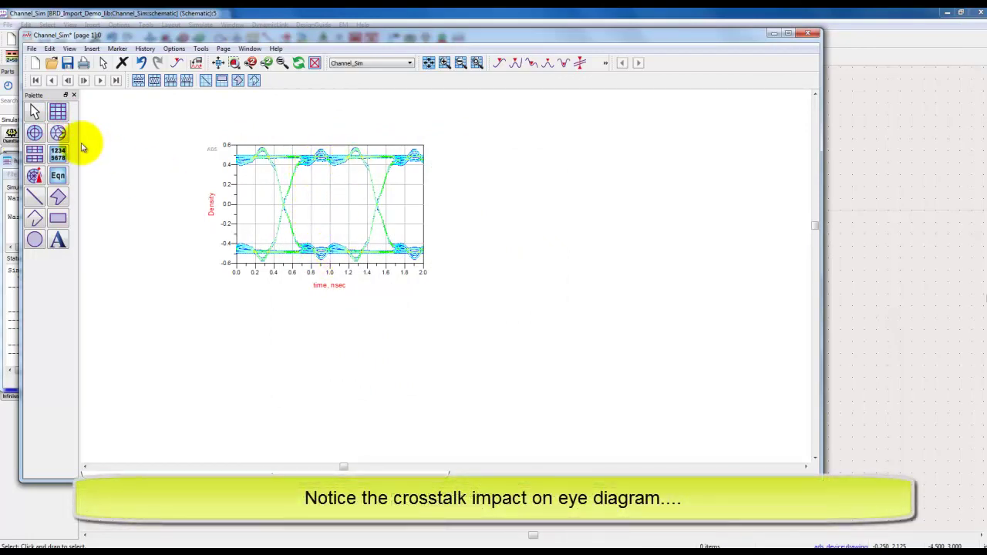
Add a List table of eye Height (0.776) and Width (9.900E-10) below the eye diagram, then return to the schematic
click(58, 154)
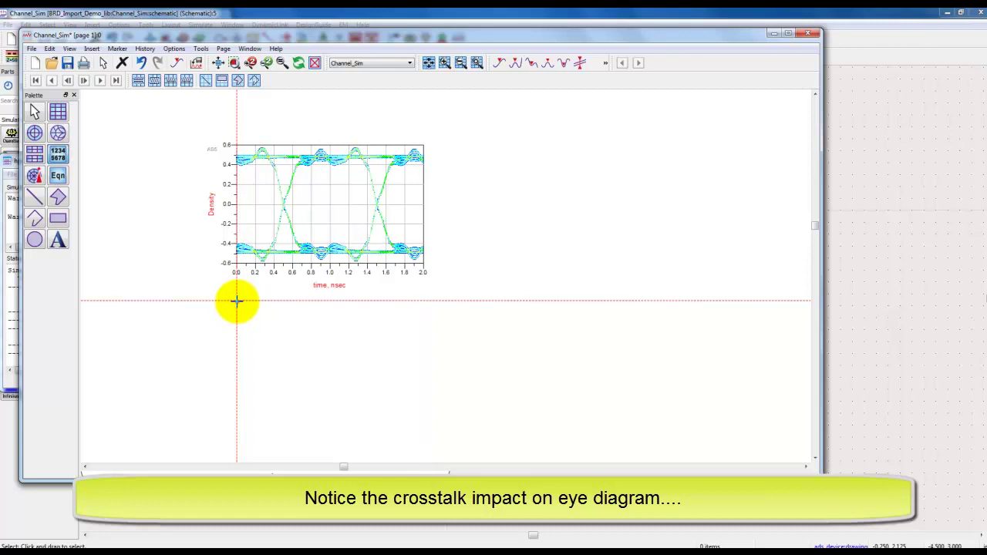
drag(237, 301, 422, 342)
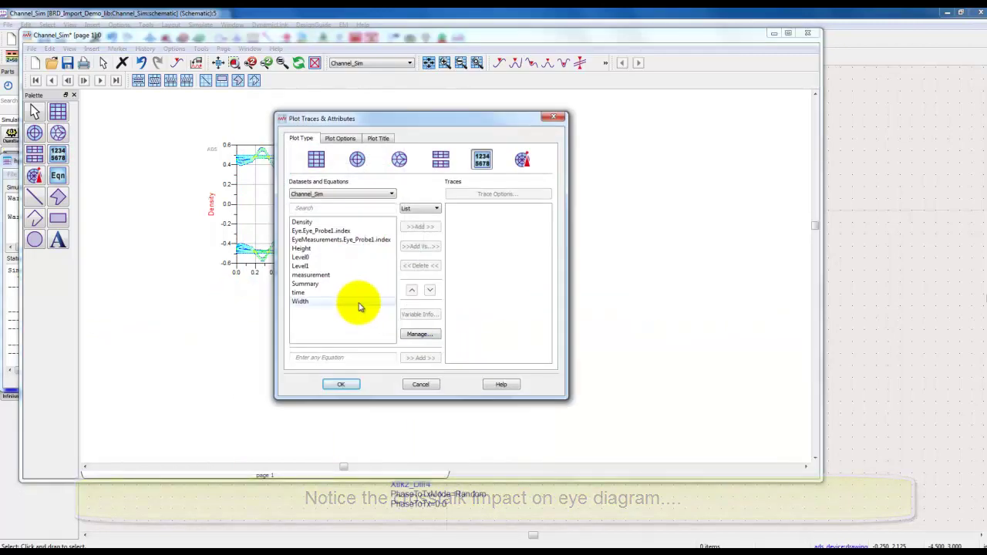
double_click(321, 249)
double_click(313, 303)
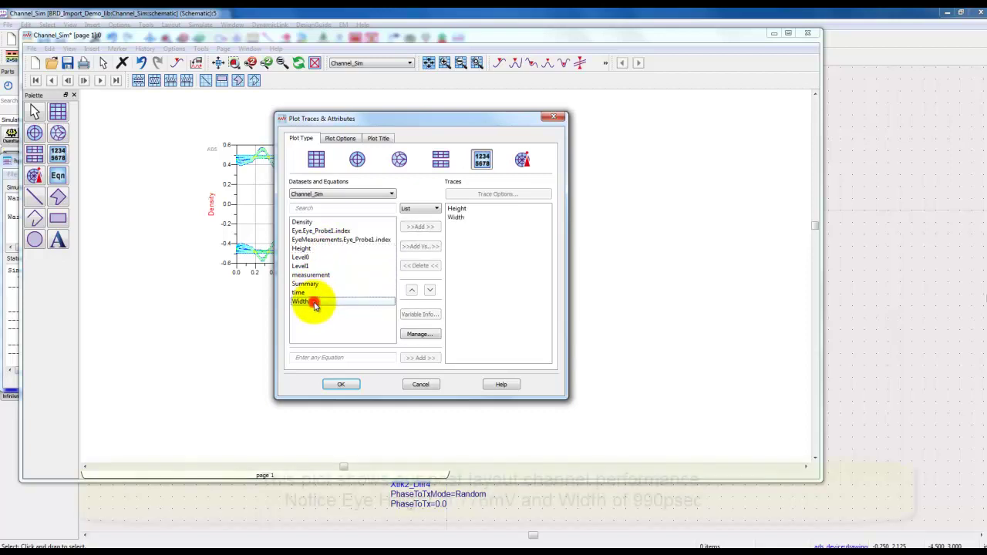
click(337, 385)
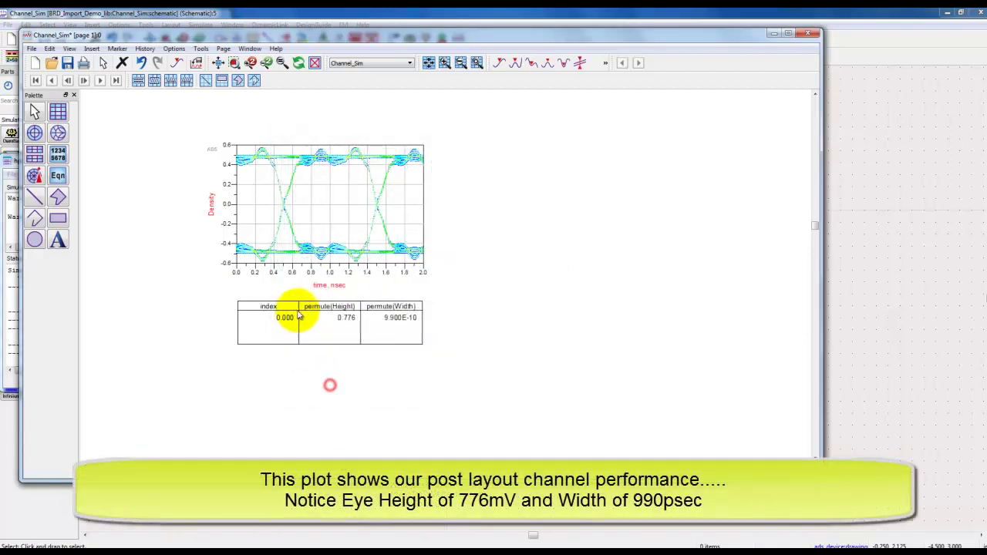
click(218, 62)
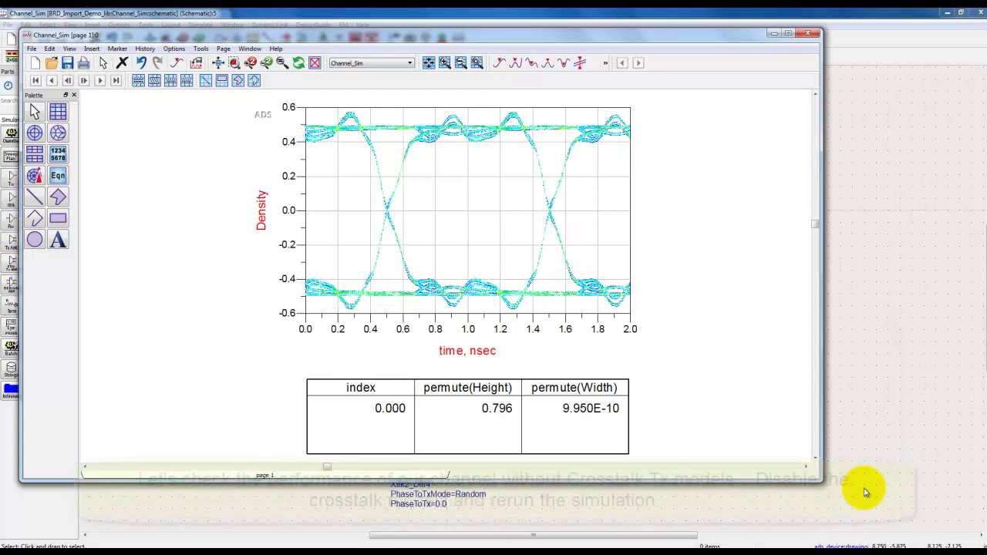
click(865, 490)
drag(200, 93, 421, 225)
Deactivate all four Xtlk2_Diff crosstalk sources and rerun the simulation without crosstalk
click(370, 46)
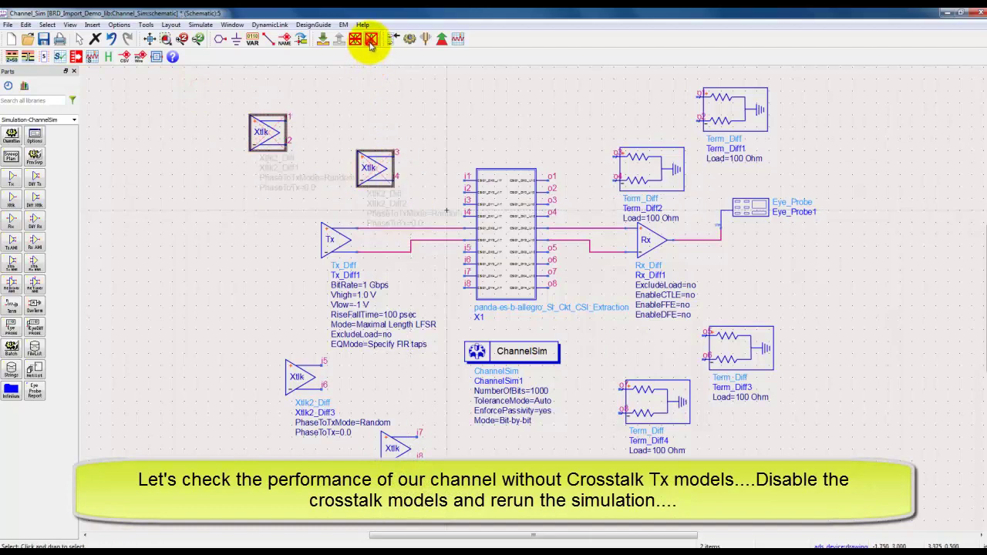
drag(262, 352, 445, 494)
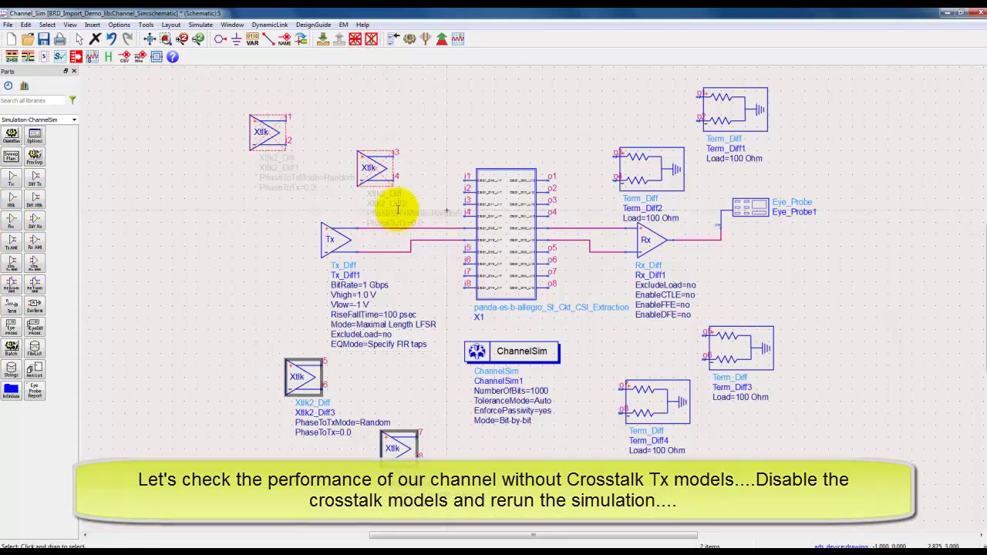
click(371, 40)
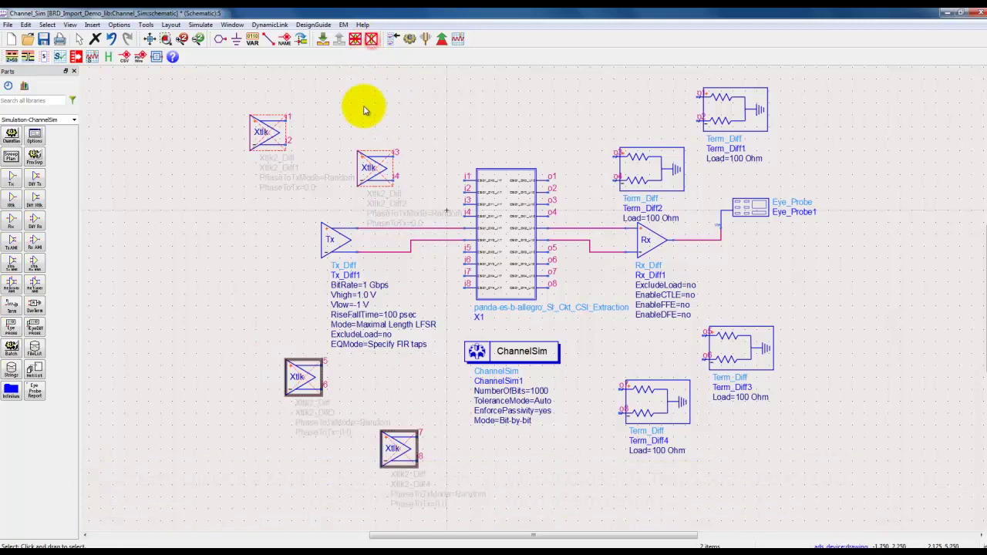
click(365, 114)
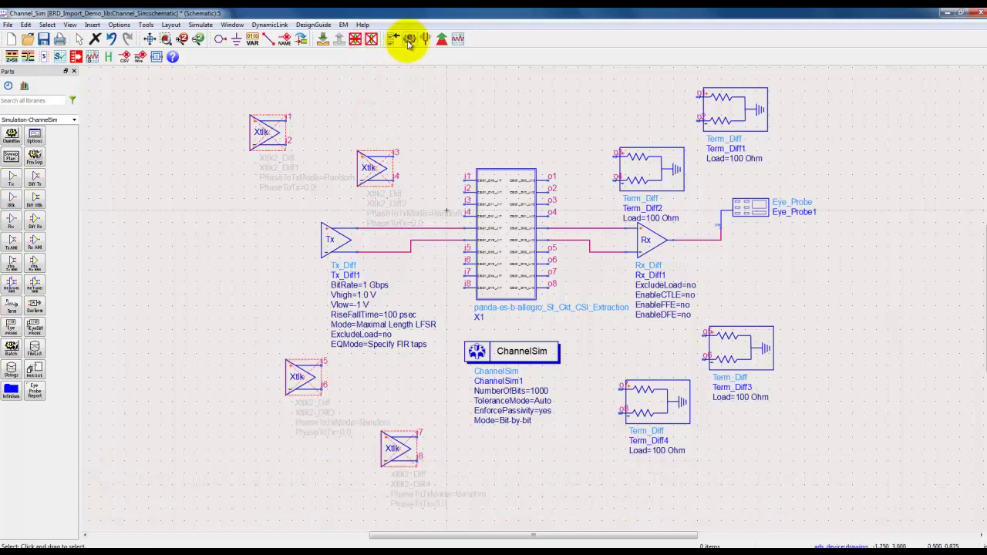
click(409, 40)
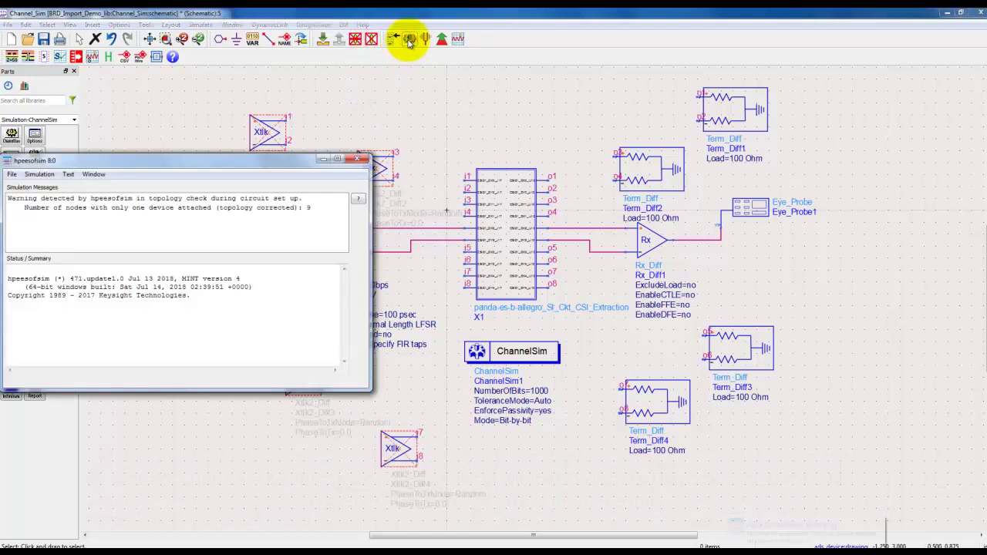